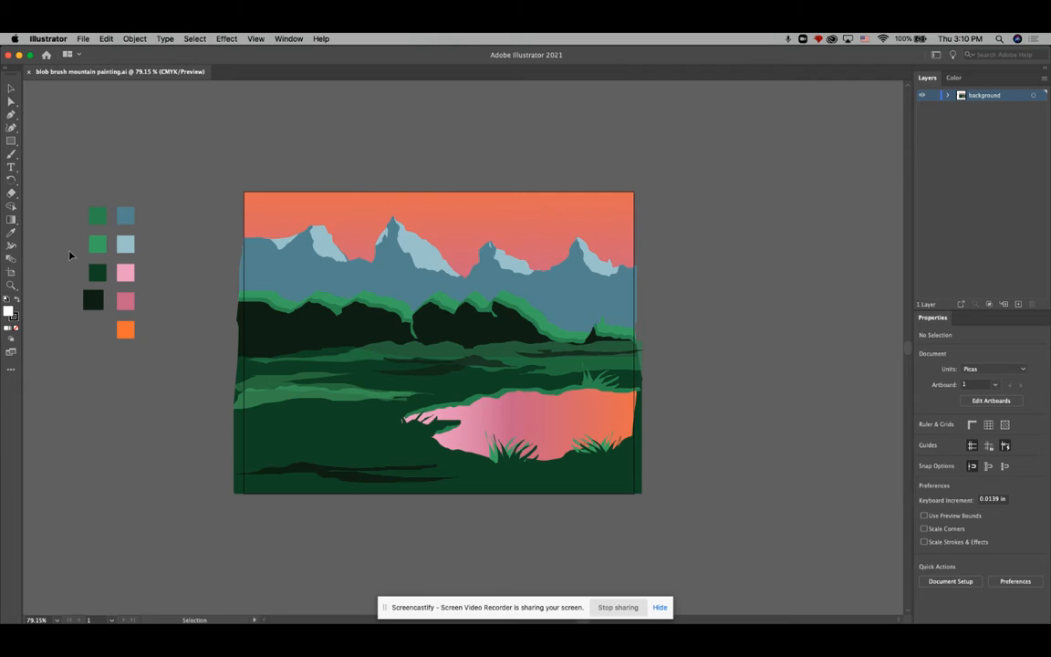
Draw a closed triangle with the Pen tool on the empty canvas beside the landscape artboard as the tree's base shape
{"action": "left_click", "coordinate": [10, 142]}
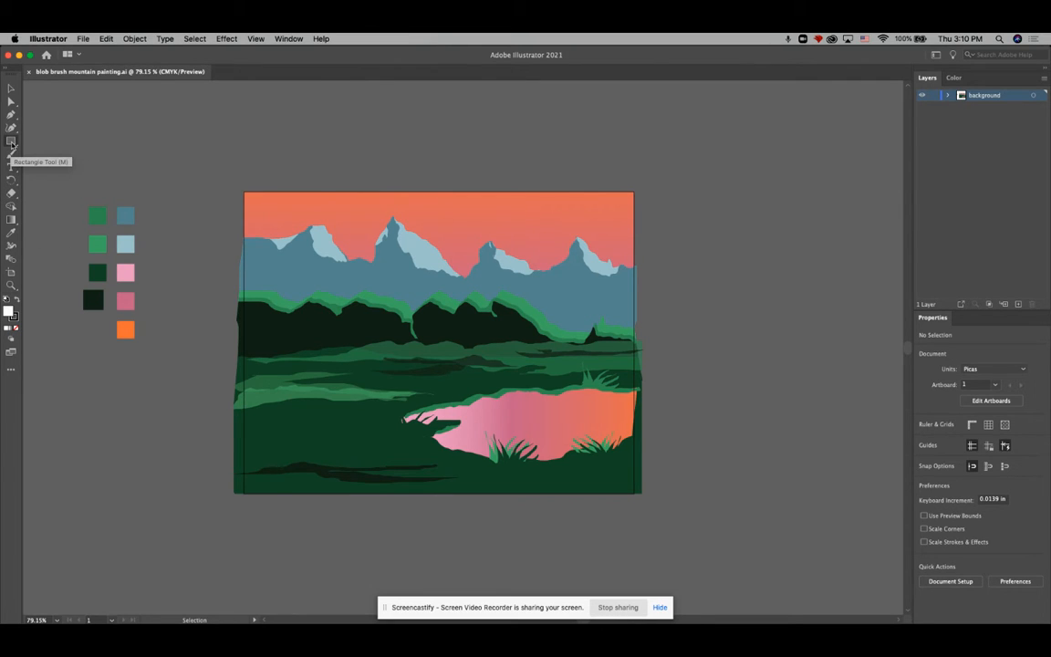
{"action": "left_click", "coordinate": [11, 142]}
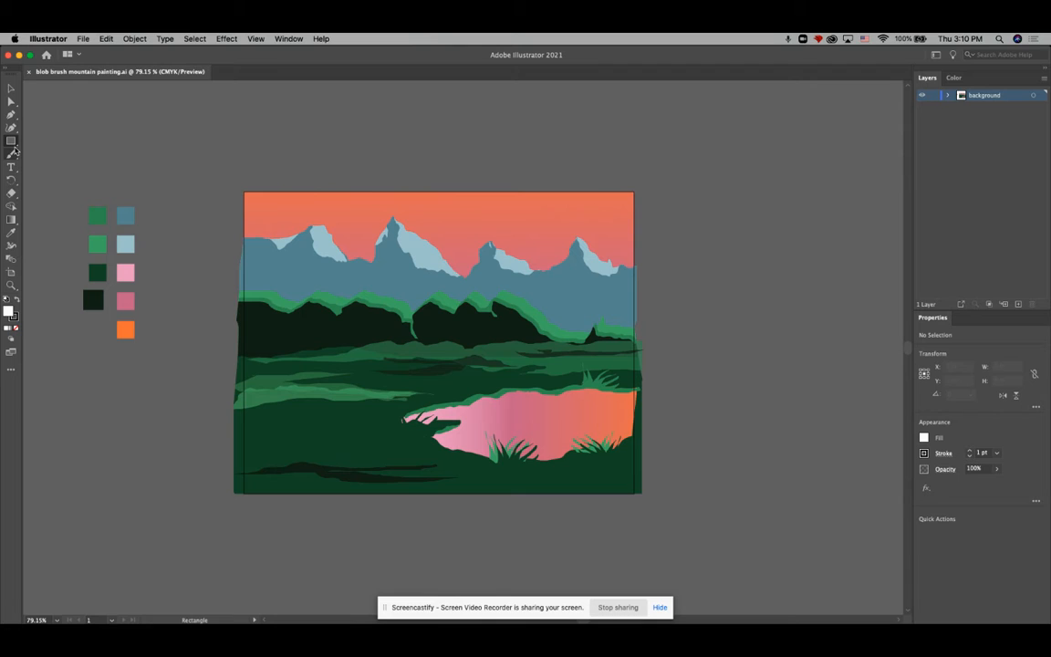
{"action": "left_click", "coordinate": [10, 114]}
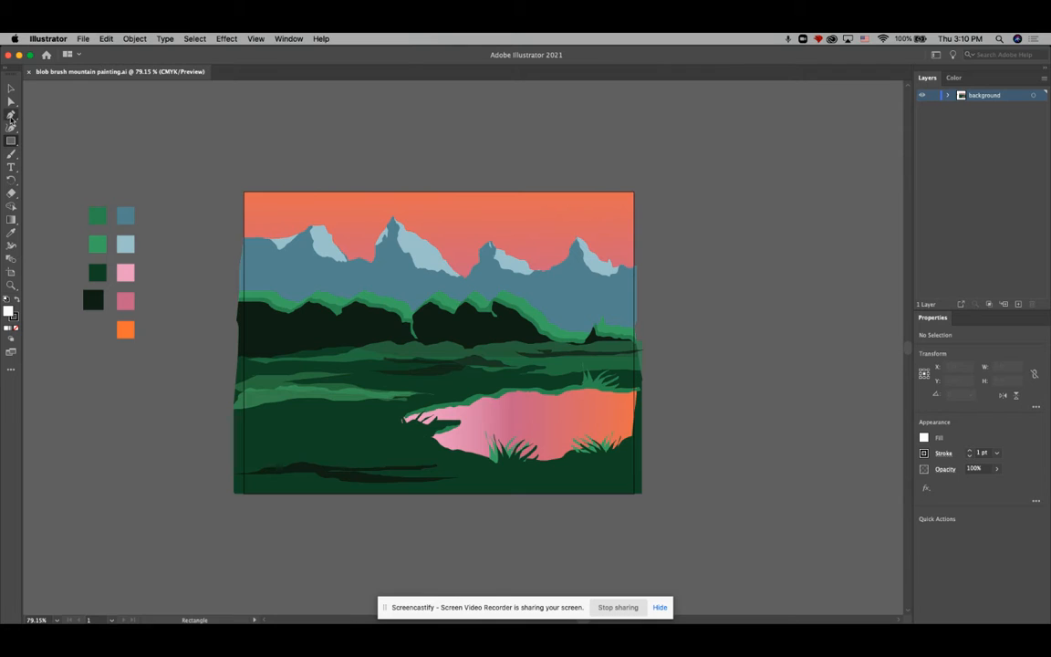
{"action": "left_click", "coordinate": [744, 187]}
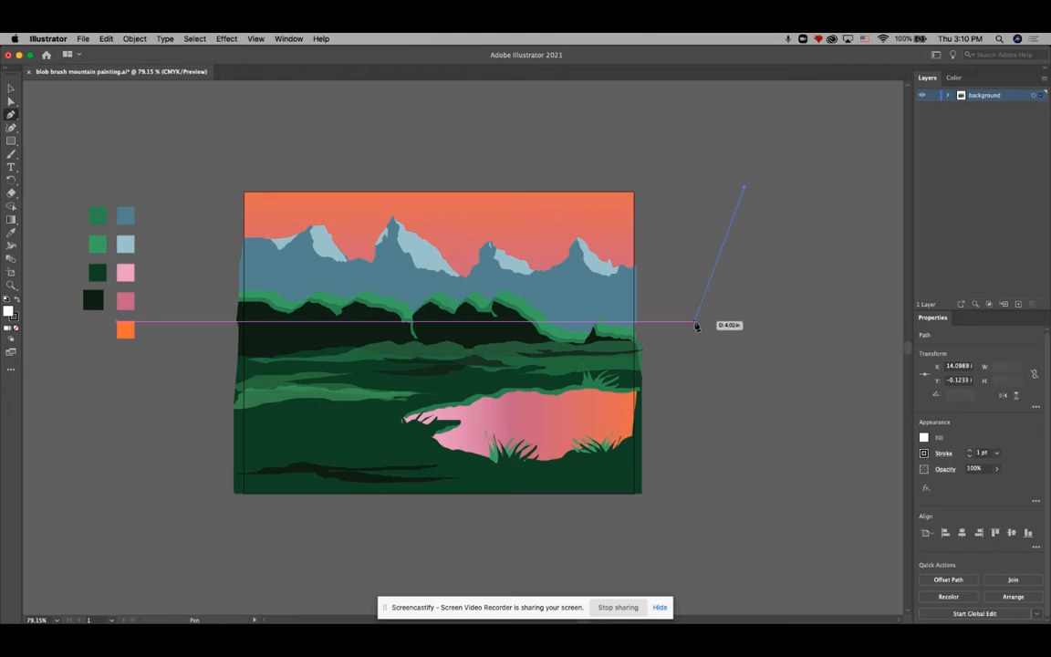
{"action": "left_click", "coordinate": [695, 324]}
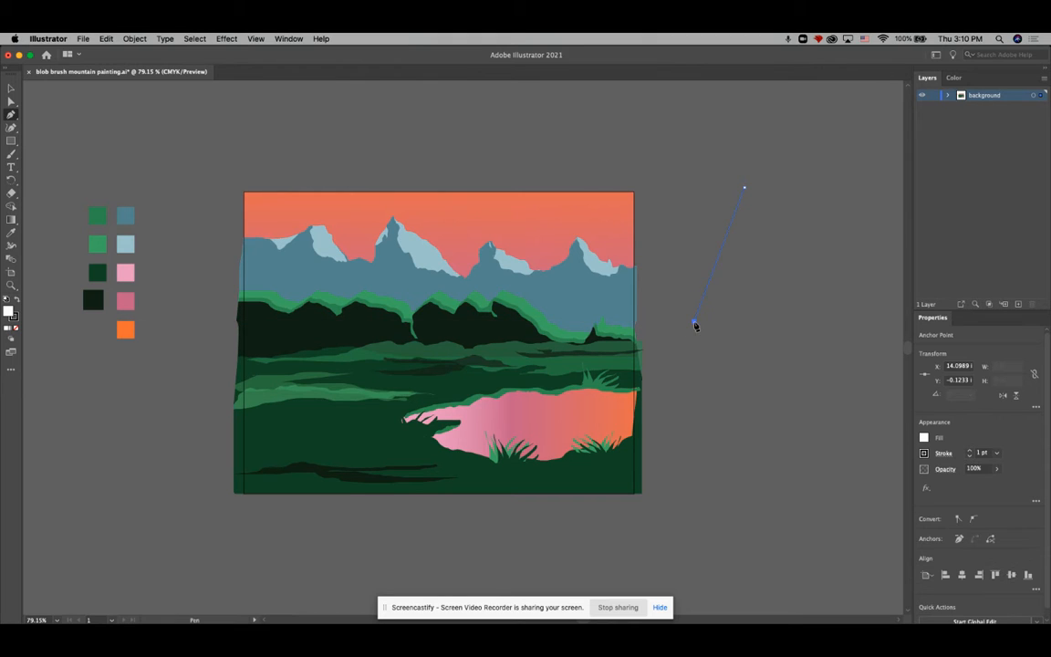
{"action": "left_click", "coordinate": [817, 324]}
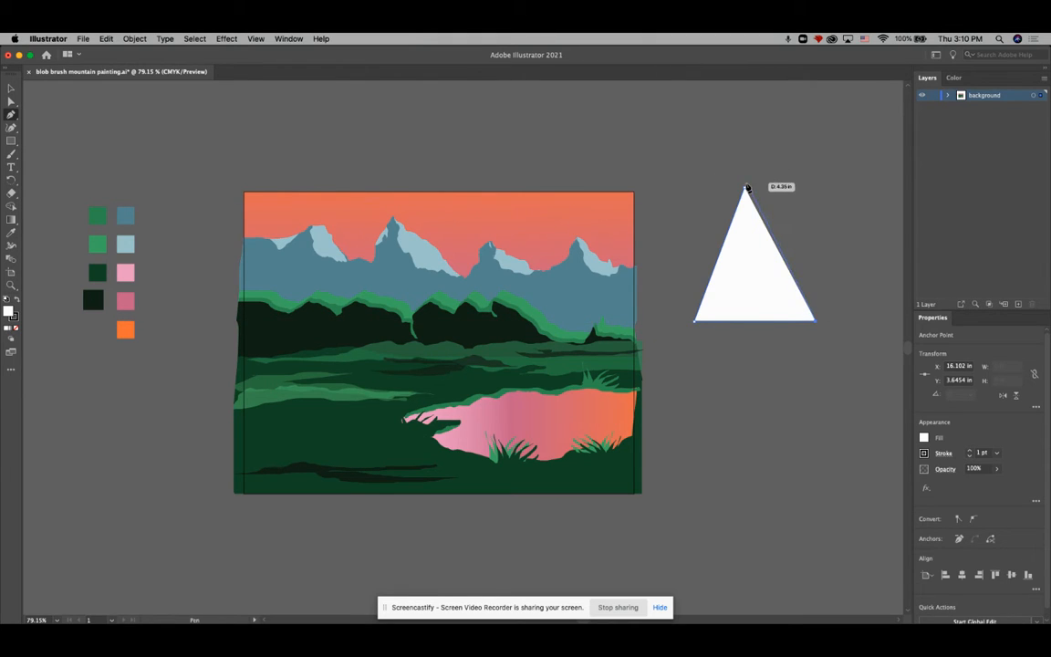
{"action": "left_click", "coordinate": [746, 190]}
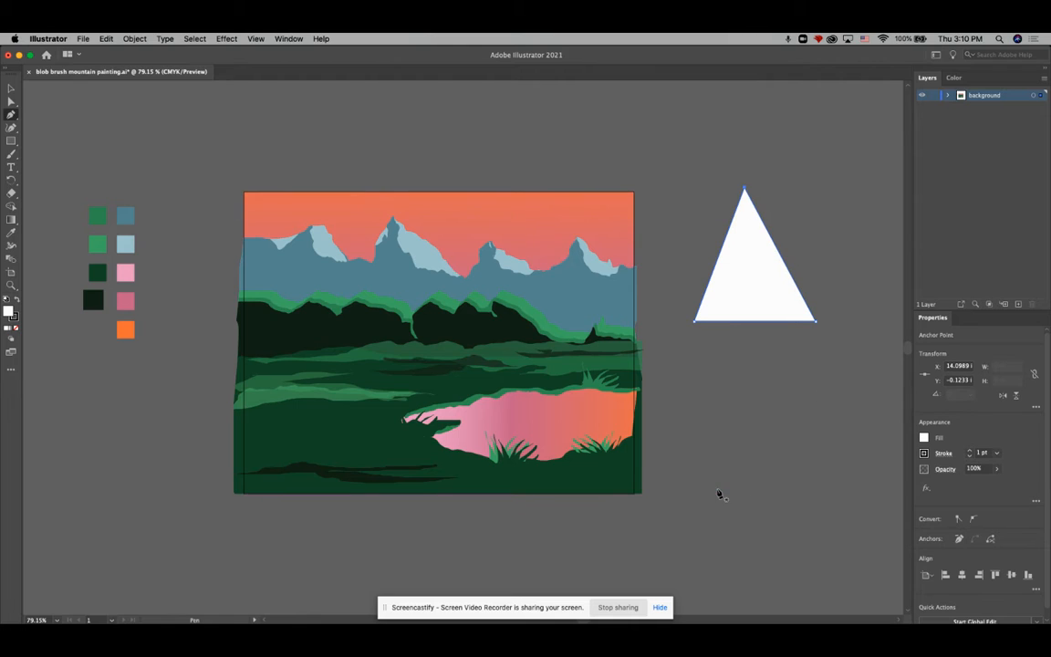
Fill the triangle with the darkest green swatch sampled from the colour palette beside the artboard
{"action": "left_click", "coordinate": [11, 233]}
{"action": "left_click", "coordinate": [94, 298]}
{"action": "scroll", "coordinate": [609, 361], "scroll_direction": "down", "scroll_amount": 1}
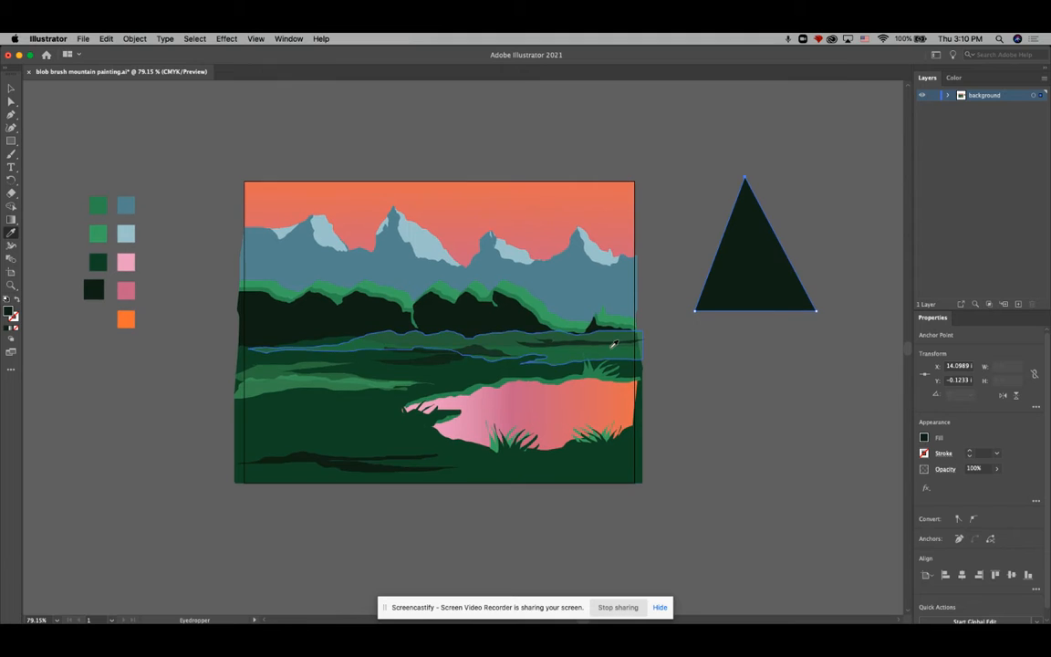
Paint drooping branch tips down both sides of the triangle and a taller tip with the Blob Brush to form a pine tree
{"action": "left_click", "coordinate": [11, 153]}
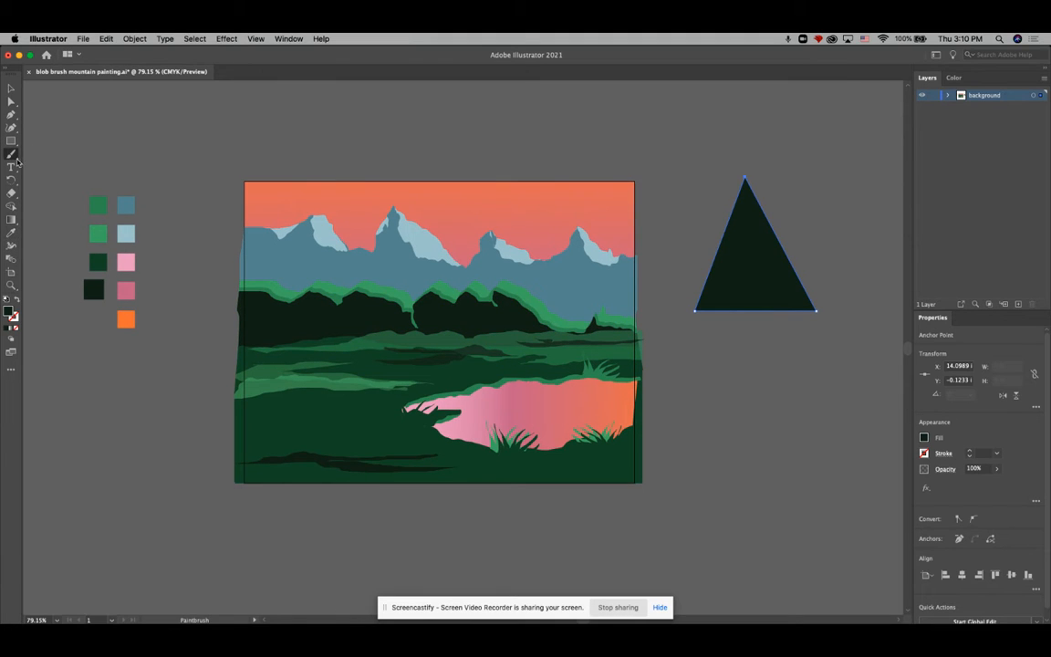
{"action": "left_click", "coordinate": [12, 156]}
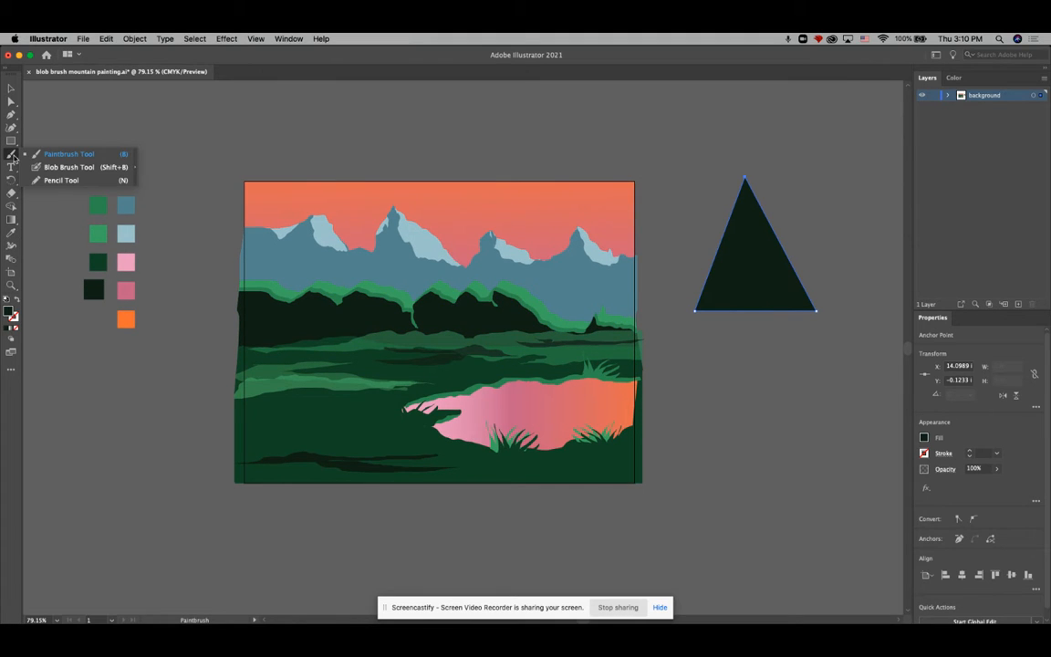
{"action": "left_click", "coordinate": [66, 167]}
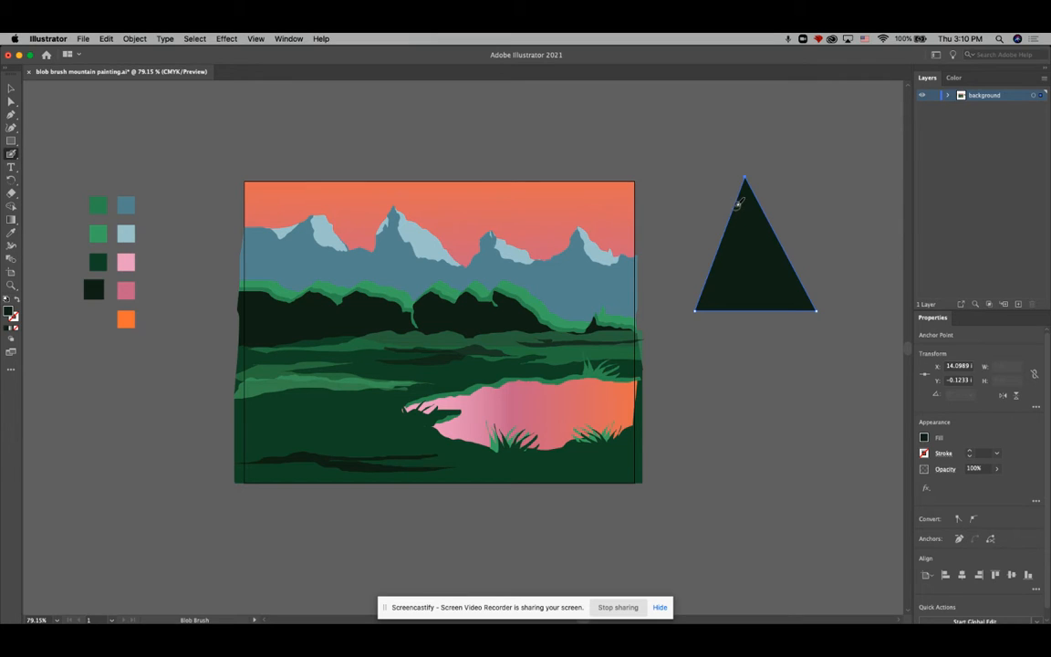
{"action": "mouse_move", "coordinate": [738, 205]}
{"action": "left_mouse_down"}
{"action": "mouse_move", "coordinate": [716, 228]}
{"action": "mouse_move", "coordinate": [732, 222]}
{"action": "mouse_move", "coordinate": [729, 235]}
{"action": "mouse_move", "coordinate": [703, 260]}
{"action": "mouse_move", "coordinate": [726, 258]}
{"action": "mouse_move", "coordinate": [703, 305]}
{"action": "left_mouse_up"}
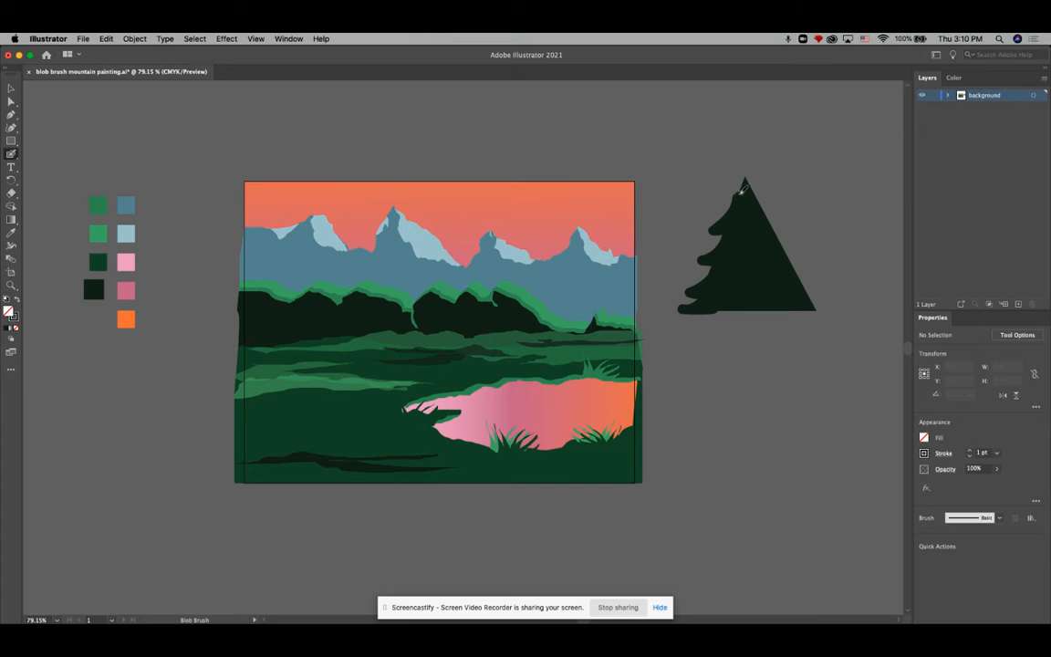
{"action": "mouse_move", "coordinate": [736, 166]}
{"action": "left_mouse_down"}
{"action": "mouse_move", "coordinate": [774, 220]}
{"action": "mouse_move", "coordinate": [762, 222]}
{"action": "mouse_move", "coordinate": [795, 247]}
{"action": "mouse_move", "coordinate": [769, 244]}
{"action": "mouse_move", "coordinate": [810, 287]}
{"action": "mouse_move", "coordinate": [778, 284]}
{"action": "mouse_move", "coordinate": [829, 319]}
{"action": "mouse_move", "coordinate": [787, 304]}
{"action": "mouse_move", "coordinate": [713, 309]}
{"action": "mouse_move", "coordinate": [804, 315]}
{"action": "left_mouse_up"}
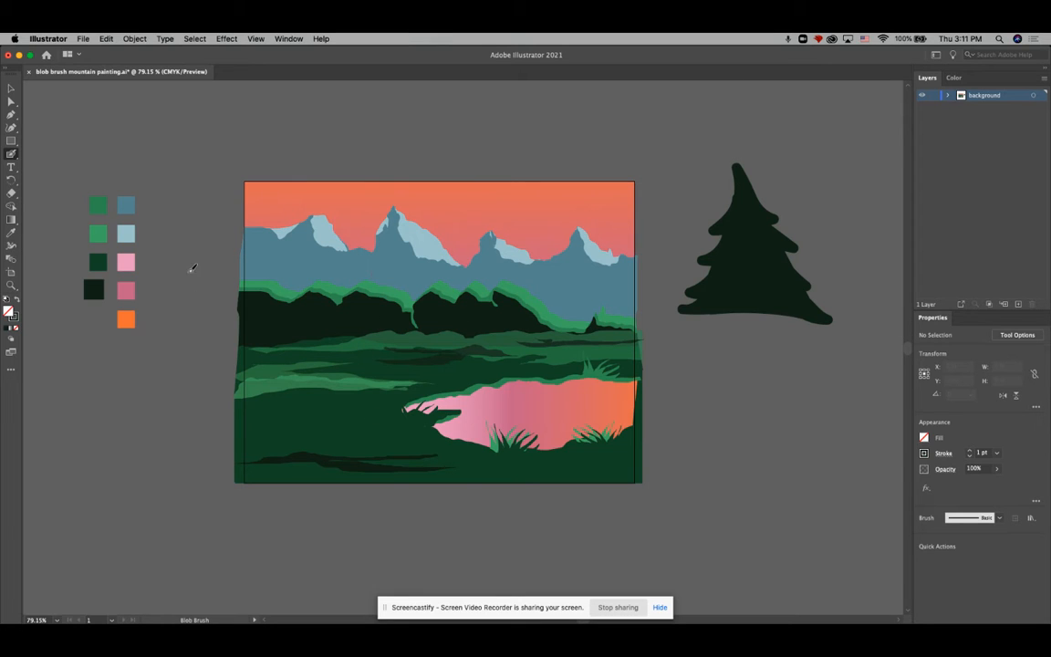
Recolour the tree with the light green swatch, duplicate it in place, and fill the front copy with the darkest green swatch
{"action": "left_click", "coordinate": [11, 88]}
{"action": "left_click", "coordinate": [775, 288]}
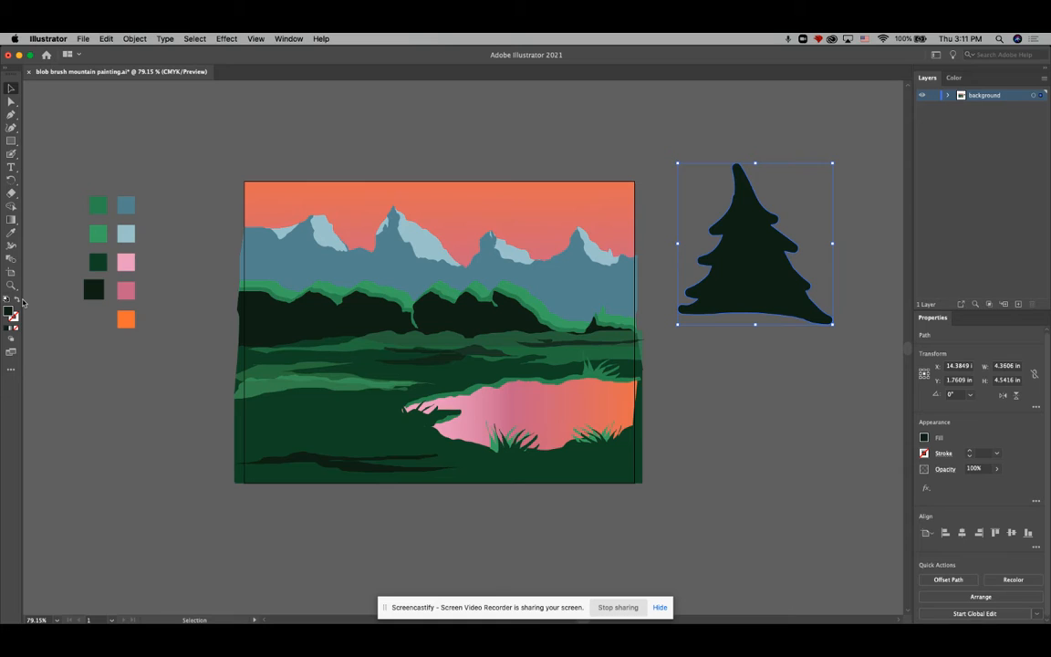
{"action": "left_click", "coordinate": [10, 234]}
{"action": "left_click", "coordinate": [105, 237]}
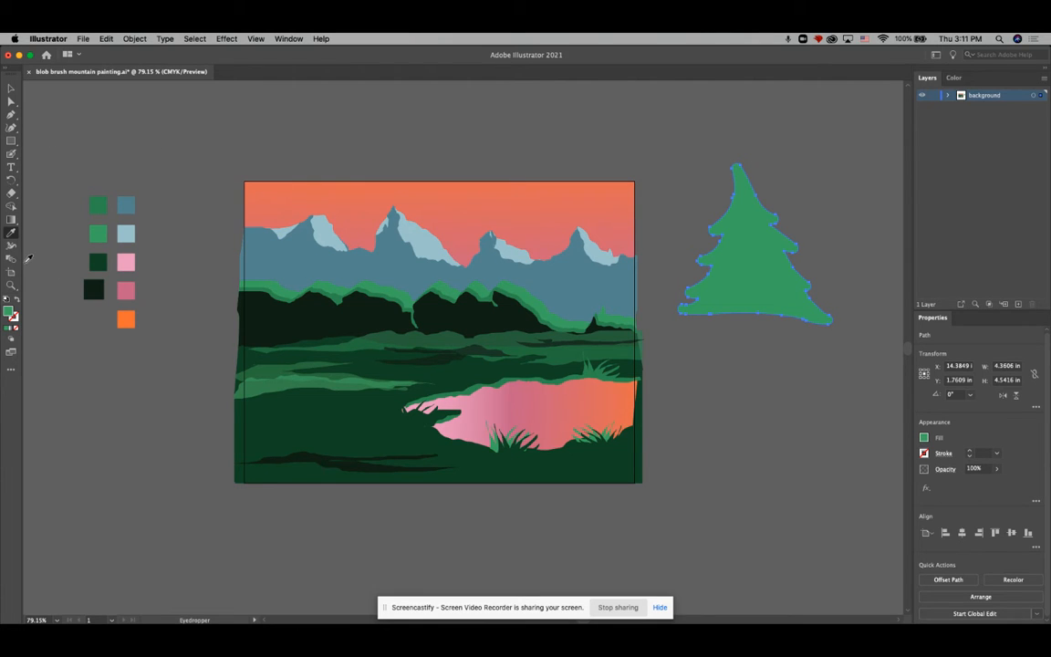
{"action": "left_click", "coordinate": [93, 289]}
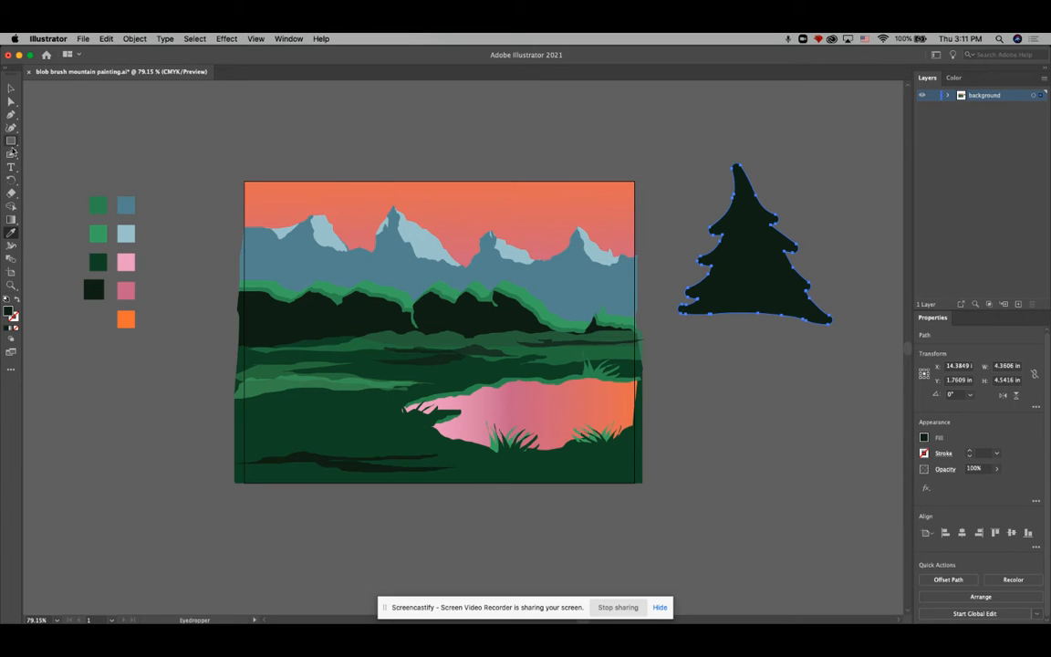
Erase the right-hand edges of the dark front tree so the light green copy beneath forms highlights along the branches
{"action": "left_click", "coordinate": [11, 192]}
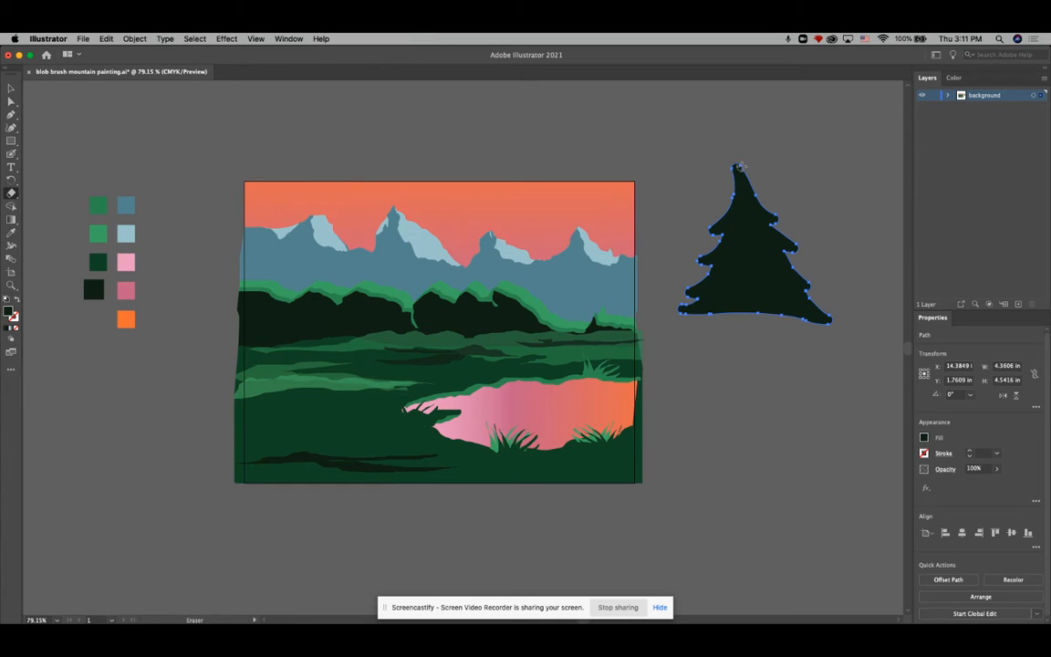
{"action": "left_click_drag", "start_coordinate": [739, 165], "coordinate": [780, 230]}
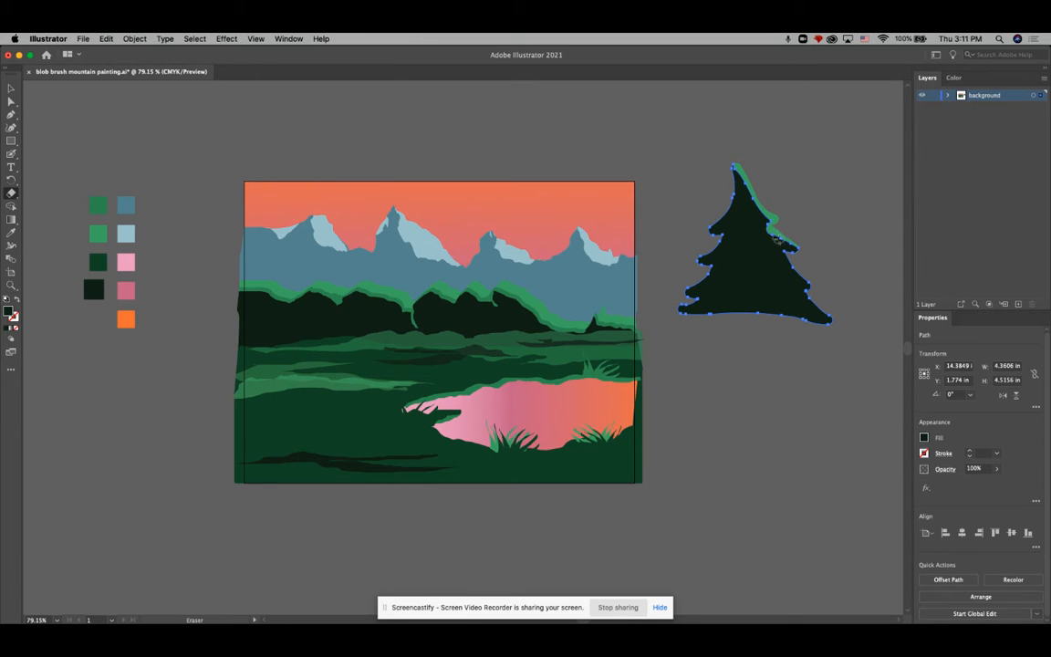
{"action": "mouse_move", "coordinate": [783, 257]}
{"action": "left_mouse_down"}
{"action": "mouse_move", "coordinate": [812, 285]}
{"action": "mouse_move", "coordinate": [806, 297]}
{"action": "mouse_move", "coordinate": [849, 325]}
{"action": "left_mouse_up"}
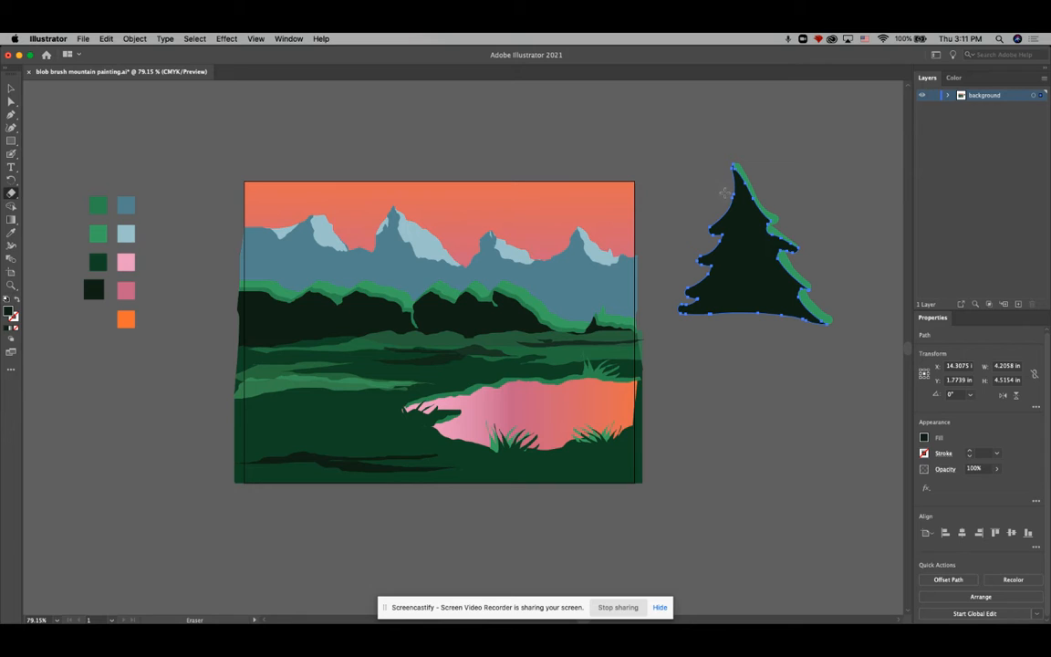
Duplicate the dark green tree in place and fill the front copy with black (000000) for the shadow
{"action": "key", "text": "v"}
{"action": "left_click", "coordinate": [11, 84]}
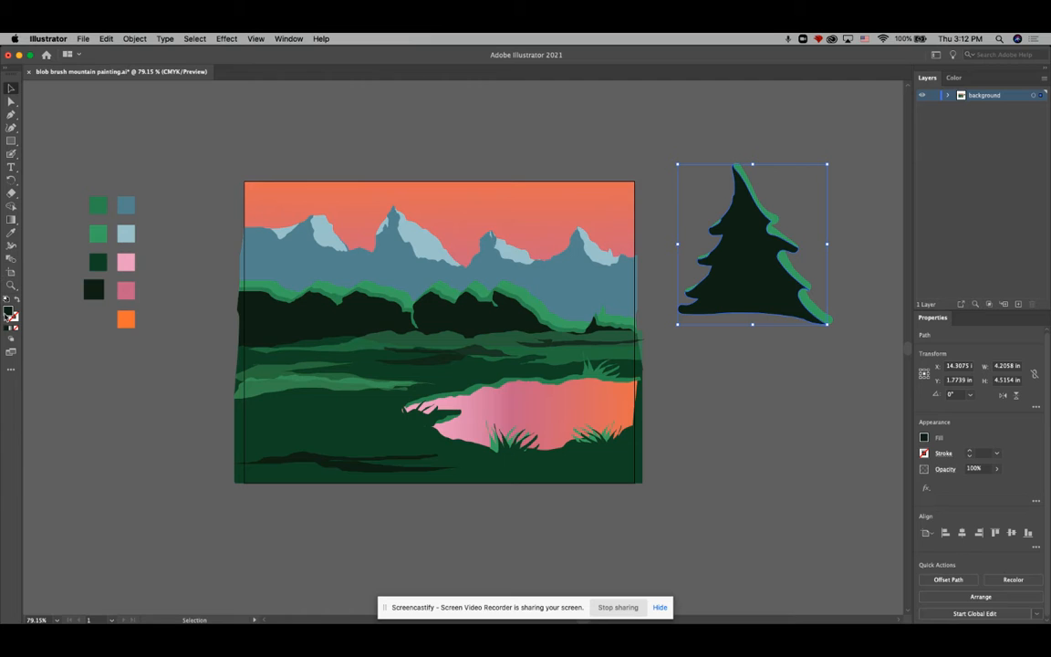
{"action": "double_click", "coordinate": [8, 312]}
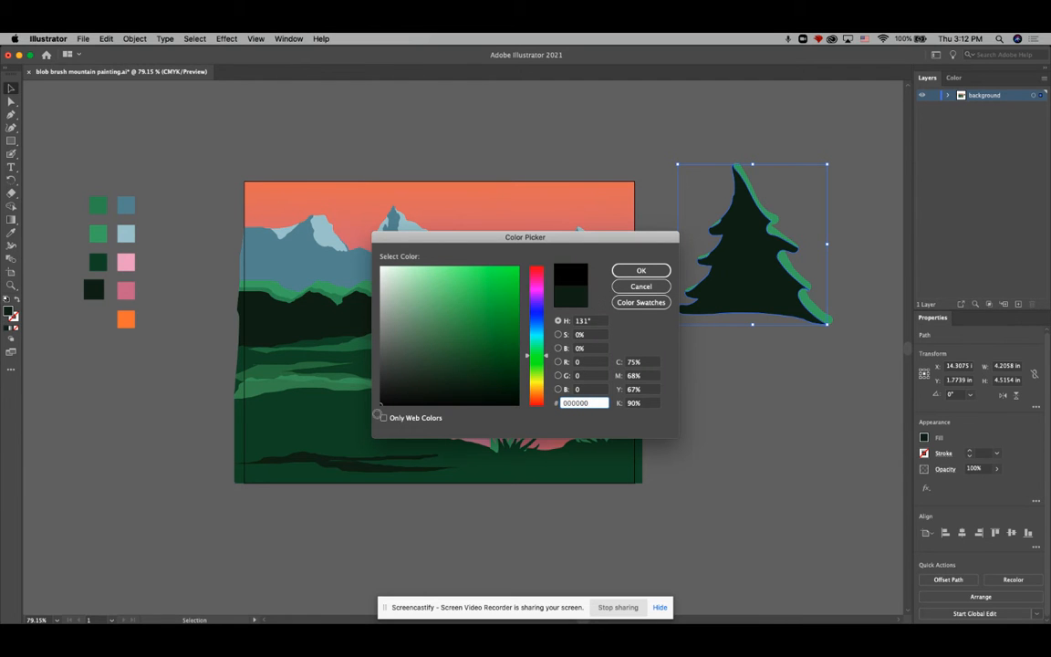
{"action": "left_click", "coordinate": [640, 270]}
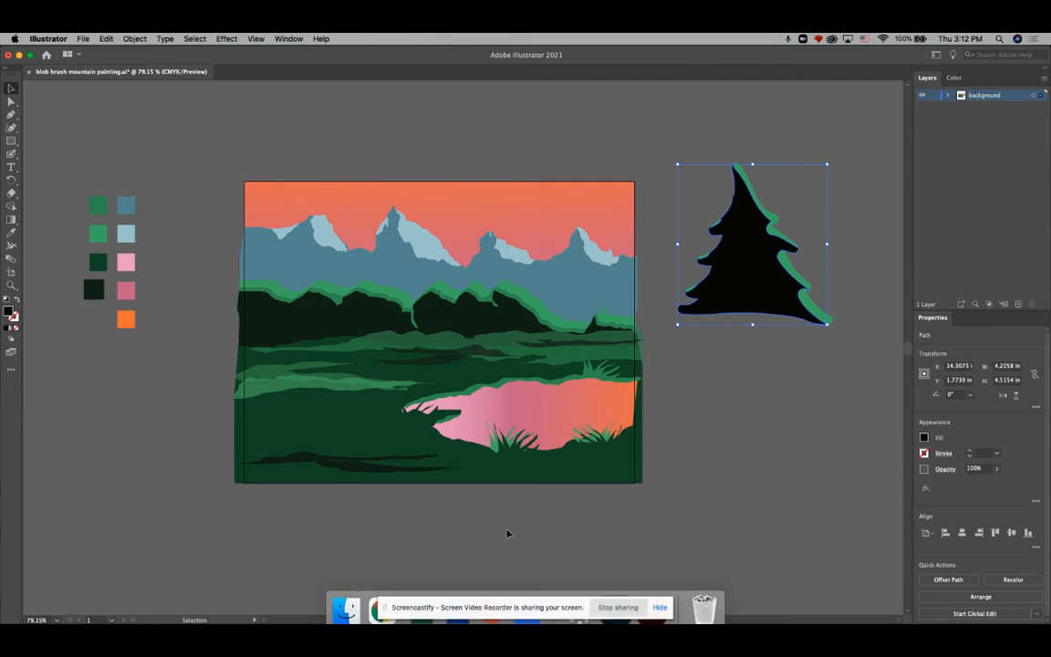
Enlarge the eraser and remove the right side of the black tree copy along a curve from the tip to the base
{"action": "left_click", "coordinate": [11, 193]}
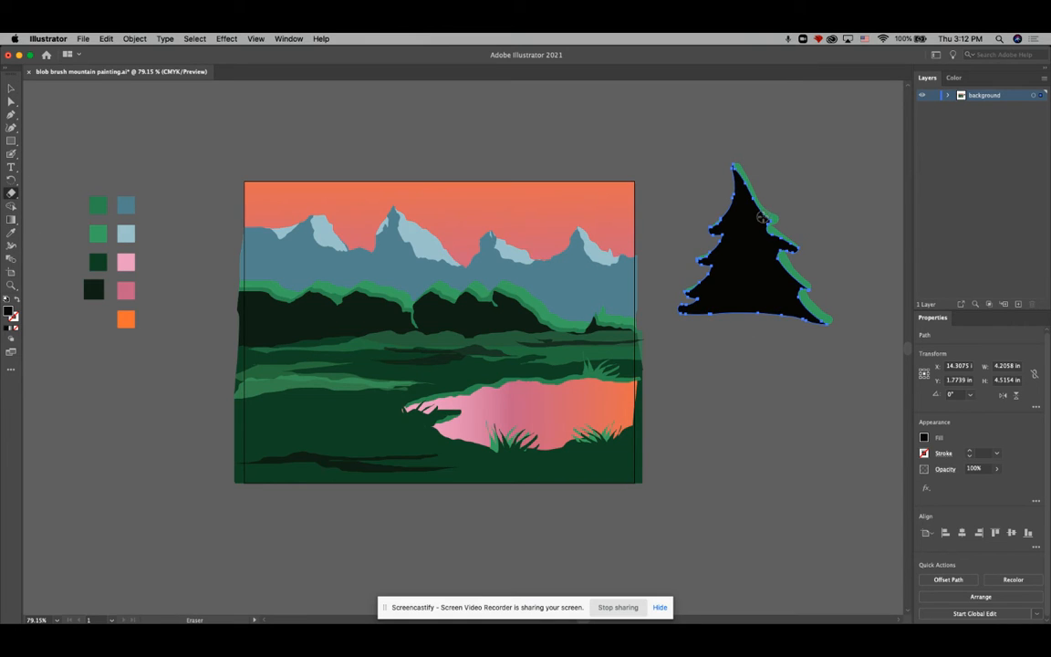
{"action": "key", "text": "bracketright"}
{"action": "key", "text": "bracketright"}
{"action": "key", "text": "bracketright"}
{"action": "key", "text": "bracketright"}
{"action": "key", "text": "bracketright"}
{"action": "left_click_drag", "start_coordinate": [749, 186], "coordinate": [757, 228]}
{"action": "mouse_move", "coordinate": [748, 175]}
{"action": "left_mouse_down"}
{"action": "mouse_move", "coordinate": [755, 224]}
{"action": "mouse_move", "coordinate": [802, 274]}
{"action": "mouse_move", "coordinate": [782, 255]}
{"action": "mouse_move", "coordinate": [789, 290]}
{"action": "mouse_move", "coordinate": [847, 327]}
{"action": "left_mouse_up"}
{"action": "left_click_drag", "start_coordinate": [760, 227], "coordinate": [805, 292]}
{"action": "scroll", "coordinate": [804, 292], "scroll_direction": "up", "scroll_amount": 5}
{"action": "left_click_drag", "start_coordinate": [691, 210], "coordinate": [736, 377]}
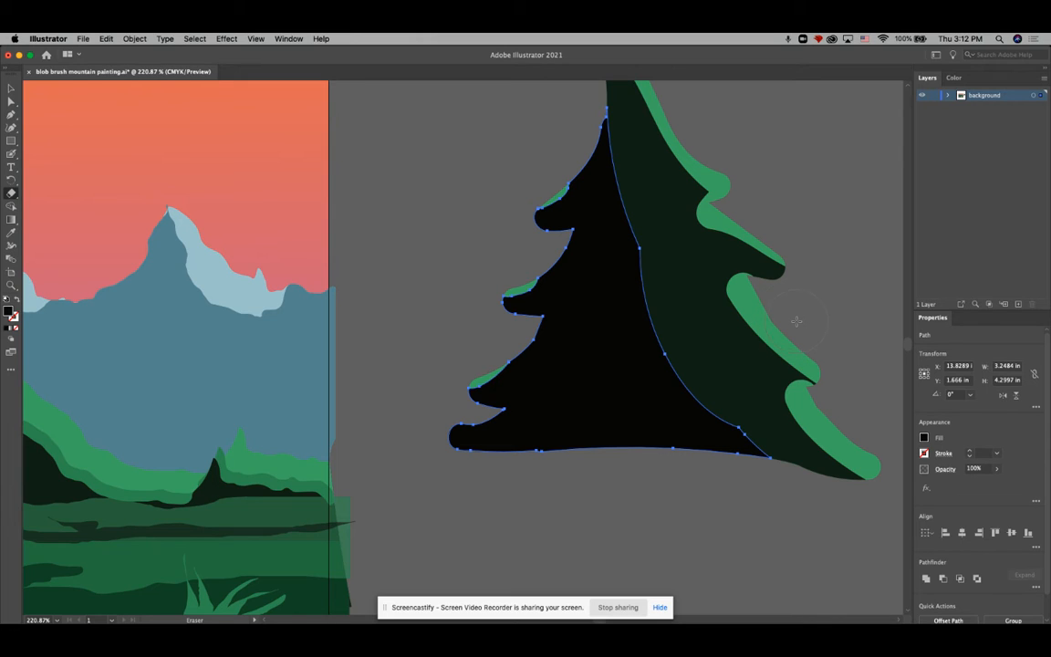
Erase two branch-shaped notches into the middle of the black shadow's right edge using a smaller eraser
{"action": "left_click_drag", "start_coordinate": [671, 277], "coordinate": [619, 257]}
{"action": "mouse_move", "coordinate": [673, 315]}
{"action": "left_mouse_down"}
{"action": "mouse_move", "coordinate": [617, 306]}
{"action": "mouse_move", "coordinate": [663, 309]}
{"action": "left_mouse_up"}
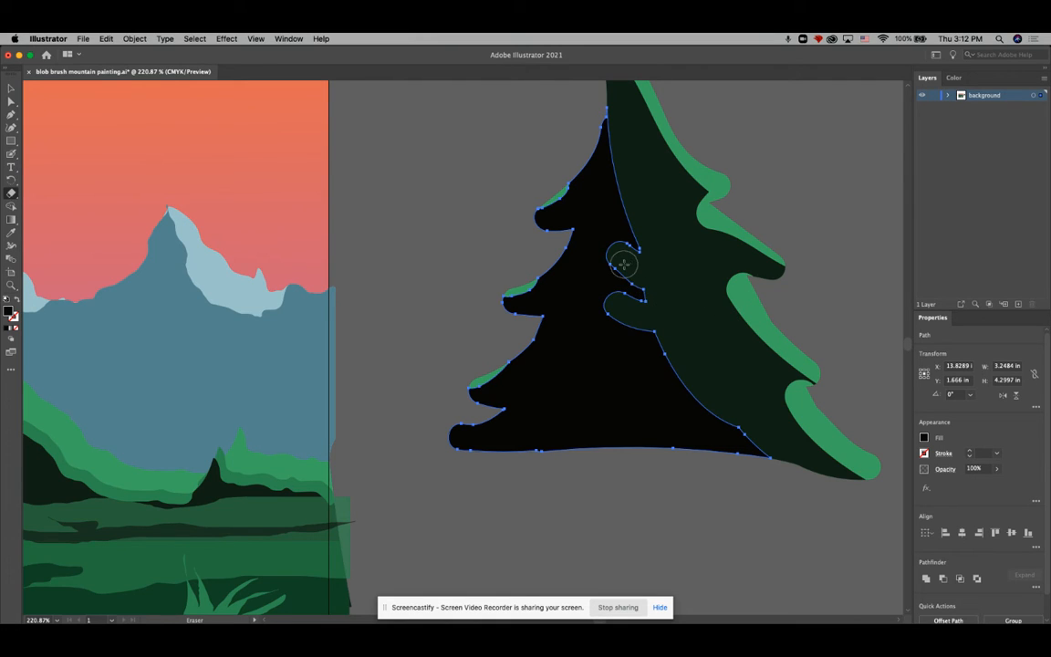
{"action": "mouse_move", "coordinate": [615, 254]}
{"action": "left_mouse_down"}
{"action": "mouse_move", "coordinate": [605, 252]}
{"action": "mouse_move", "coordinate": [616, 250]}
{"action": "left_mouse_up"}
Redraw the lower right edge of the black shadow with the Pencil tool into jagged branch shapes, and deselect it
{"action": "left_click_drag", "start_coordinate": [11, 153], "coordinate": [62, 173]}
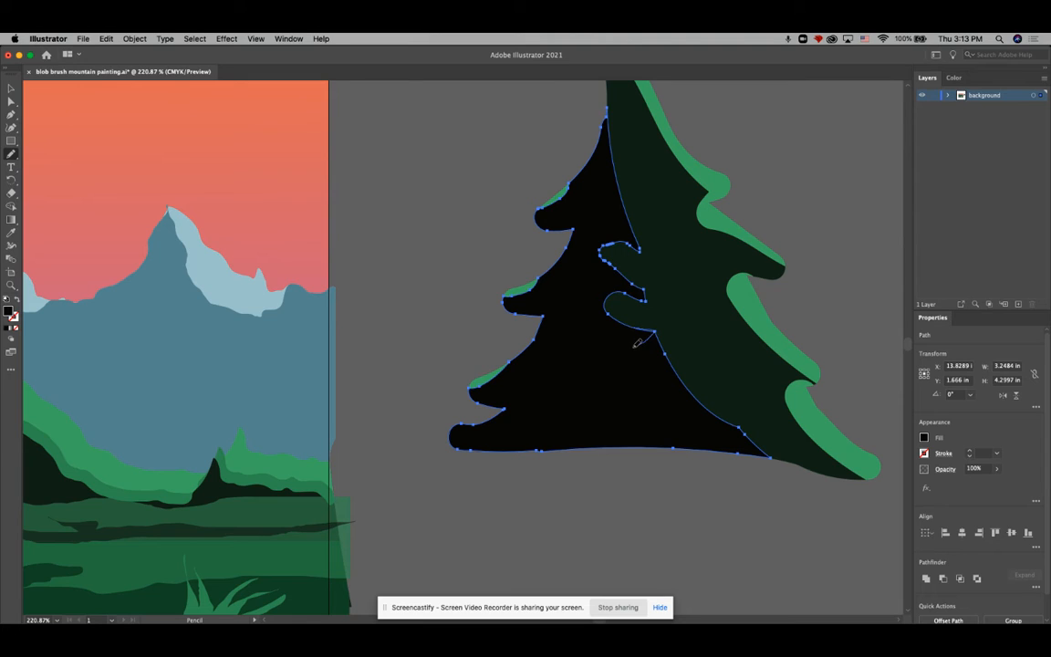
{"action": "mouse_move", "coordinate": [636, 352]}
{"action": "left_mouse_down"}
{"action": "mouse_move", "coordinate": [683, 381]}
{"action": "mouse_move", "coordinate": [663, 397]}
{"action": "mouse_move", "coordinate": [727, 418]}
{"action": "left_mouse_up"}
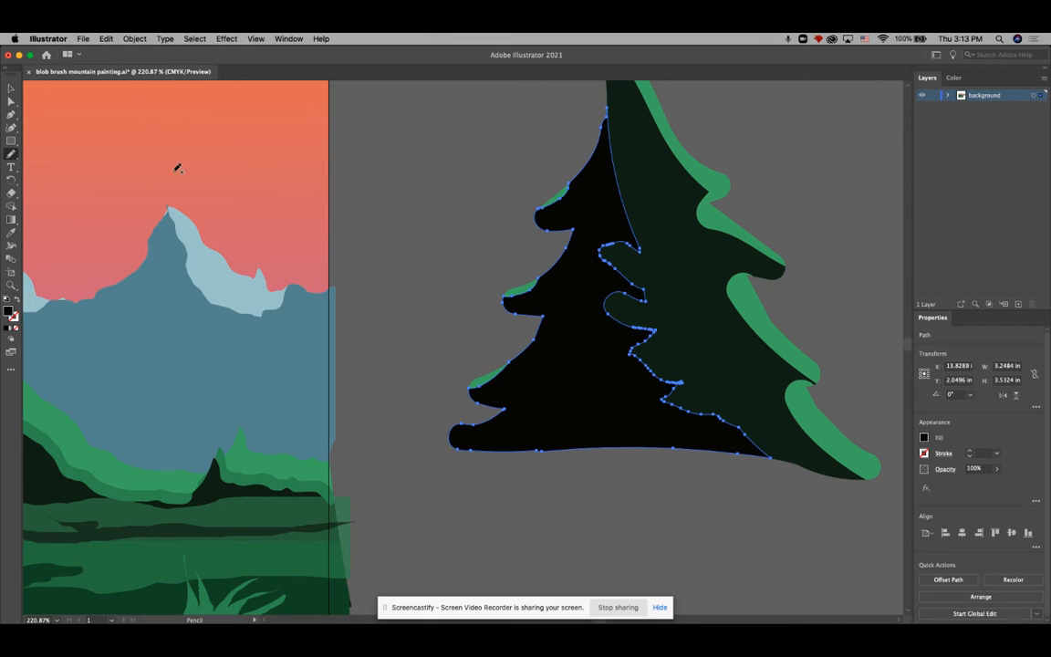
{"action": "left_click", "coordinate": [10, 90]}
{"action": "left_click", "coordinate": [469, 265]}
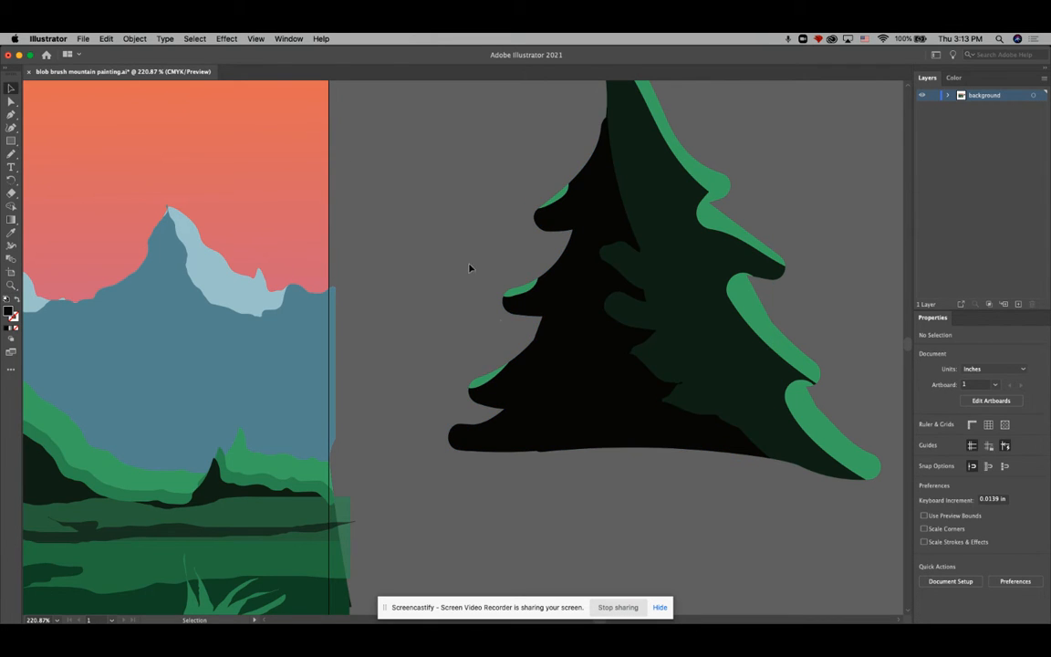
Reshape the top of the black shadow with the Pencil tool, extending it in a narrow strip up to the tree's tip
{"action": "scroll", "coordinate": [500, 325], "scroll_direction": "down", "scroll_amount": 3}
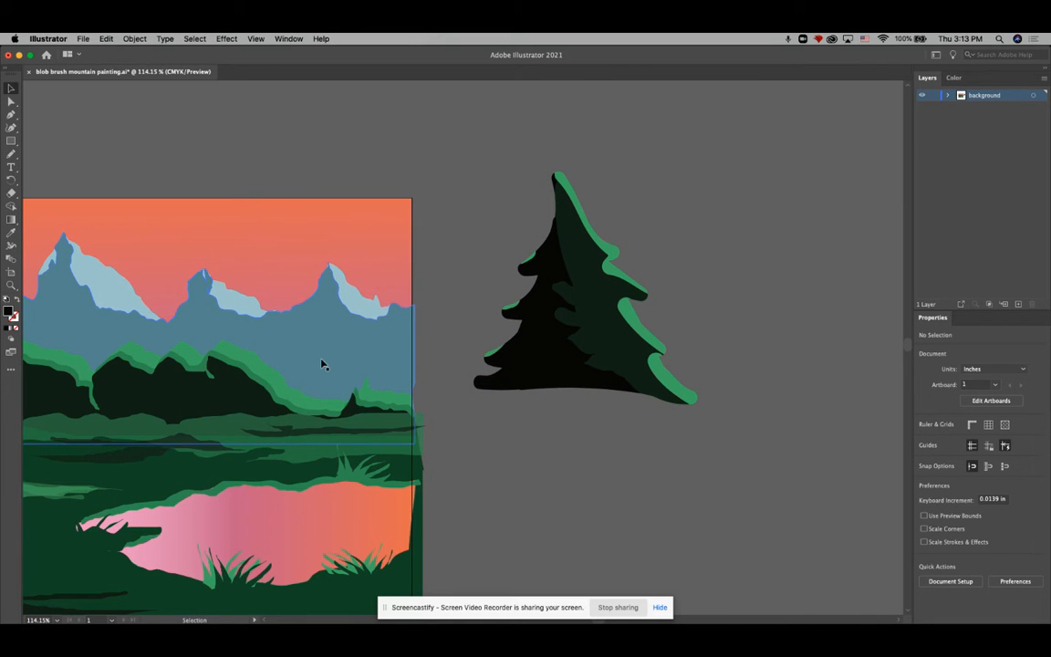
{"action": "scroll", "coordinate": [563, 301], "scroll_direction": "up", "scroll_amount": 5}
{"action": "scroll", "coordinate": [563, 308], "scroll_direction": "up", "scroll_amount": 5}
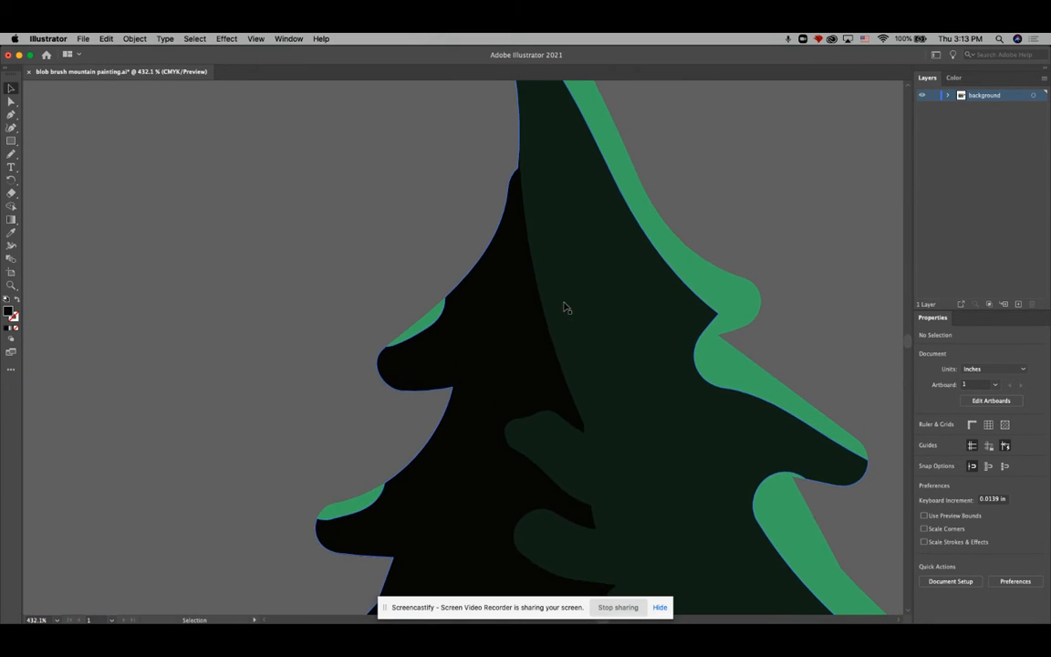
{"action": "left_click", "coordinate": [478, 363]}
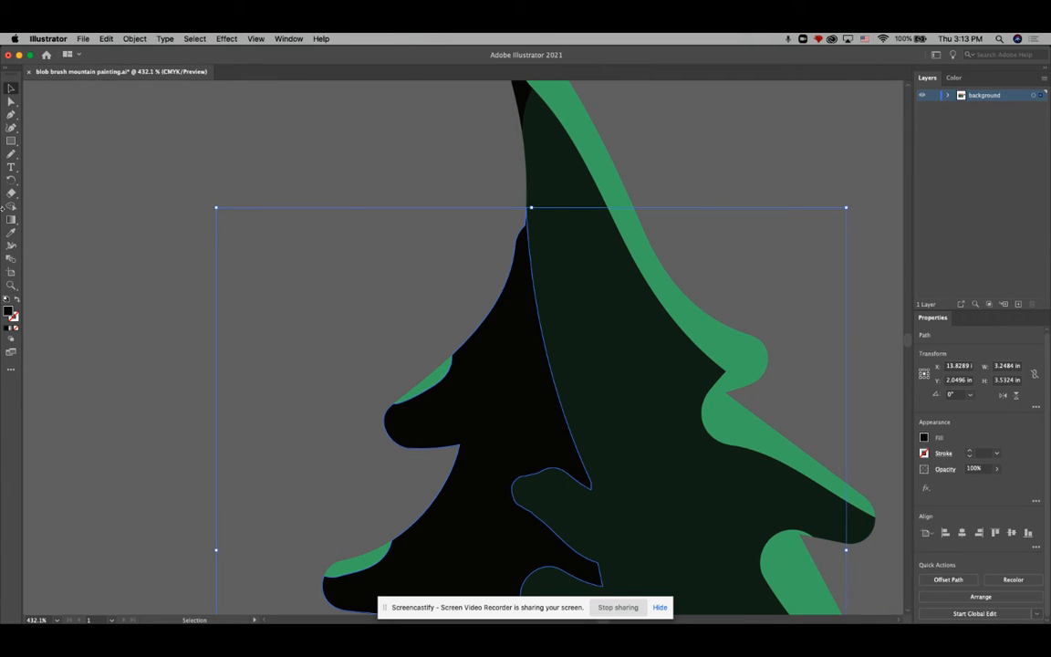
{"action": "left_click", "coordinate": [11, 153]}
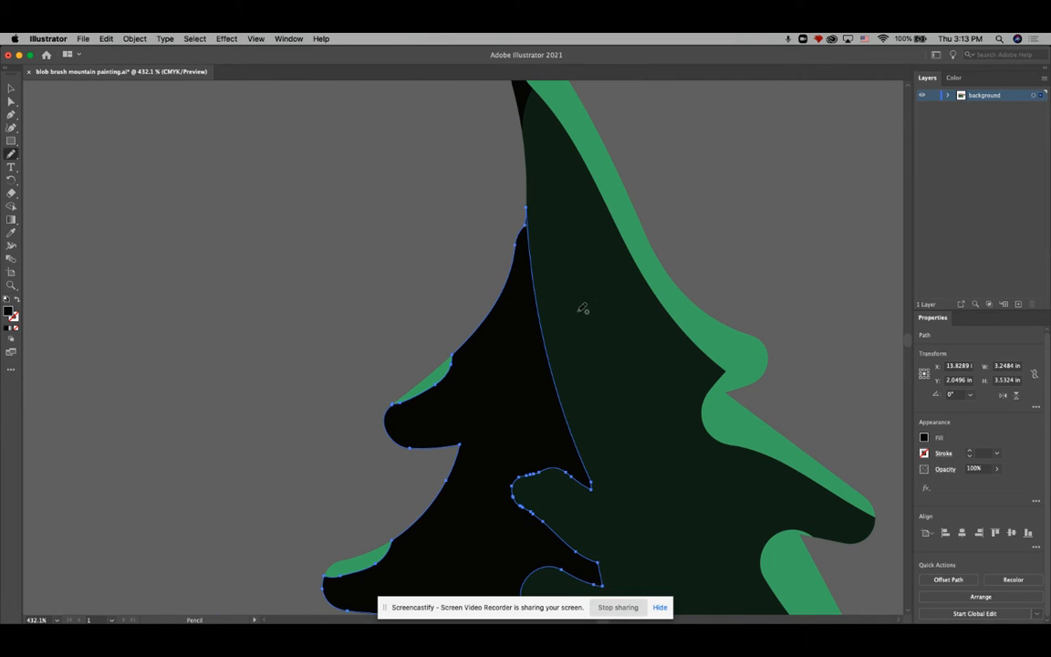
{"action": "scroll", "coordinate": [546, 336], "scroll_direction": "up", "scroll_amount": 5}
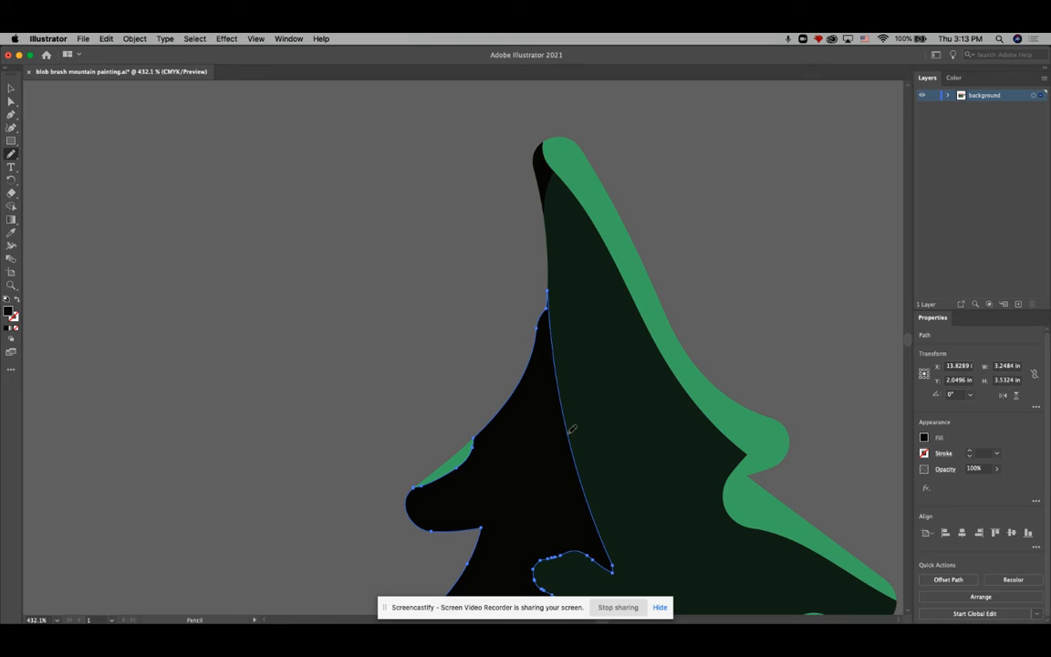
{"action": "mouse_move", "coordinate": [570, 424]}
{"action": "left_mouse_down"}
{"action": "mouse_move", "coordinate": [557, 222]}
{"action": "mouse_move", "coordinate": [549, 308]}
{"action": "left_mouse_up"}
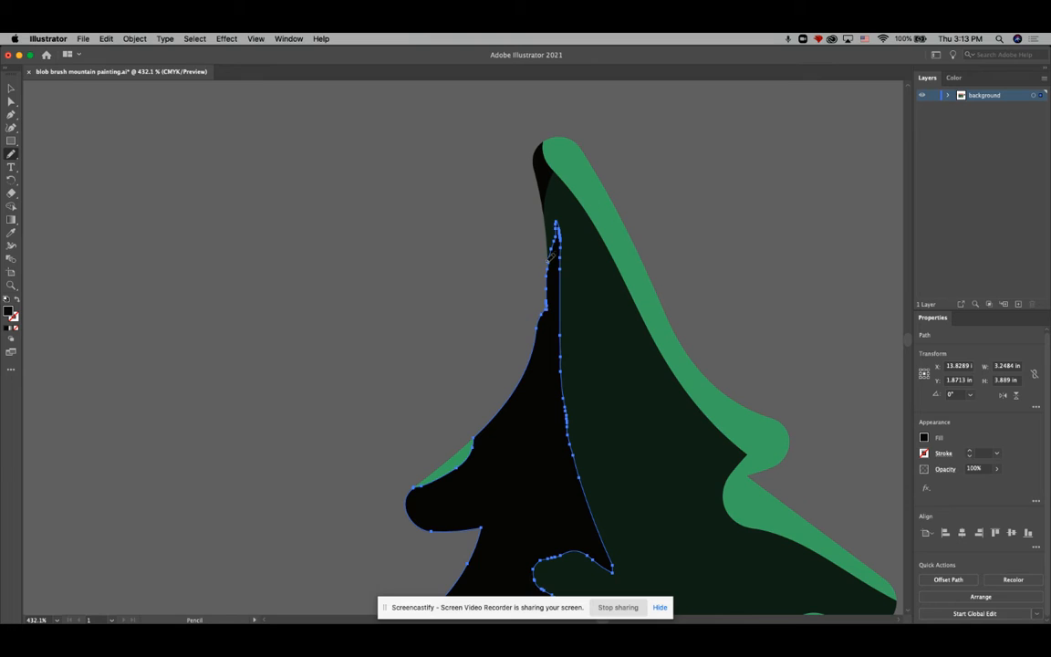
{"action": "left_click_drag", "start_coordinate": [554, 215], "coordinate": [543, 154]}
{"action": "left_click_drag", "start_coordinate": [551, 262], "coordinate": [551, 264]}
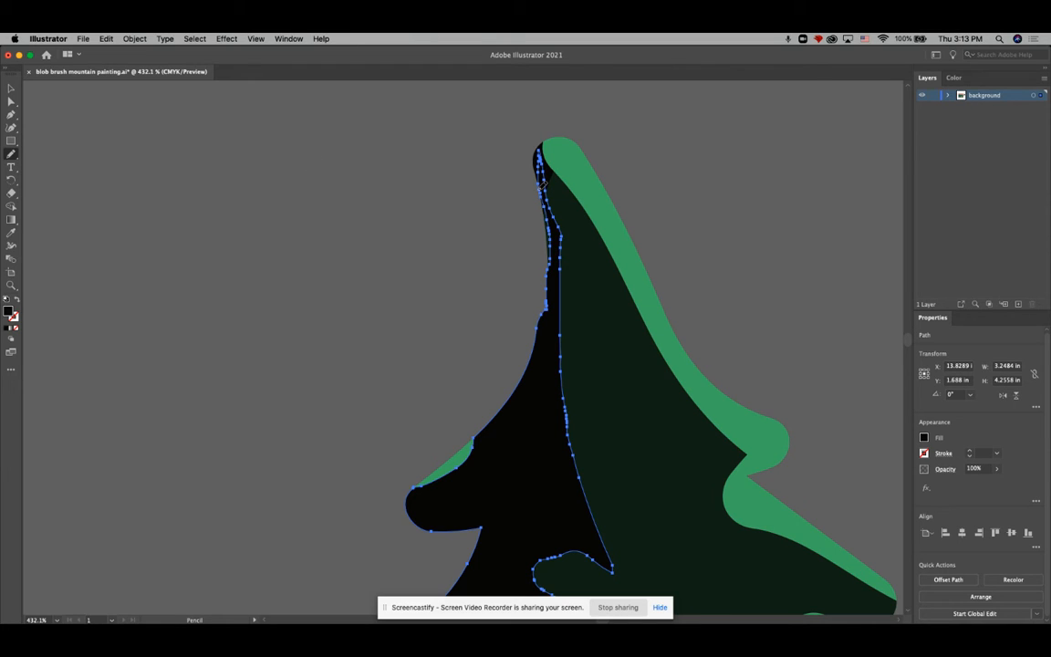
Redraw the left edge of the black shadow's narrow upper strip with the Pencil tool, and deselect the shadow
{"action": "left_click_drag", "start_coordinate": [550, 277], "coordinate": [547, 284]}
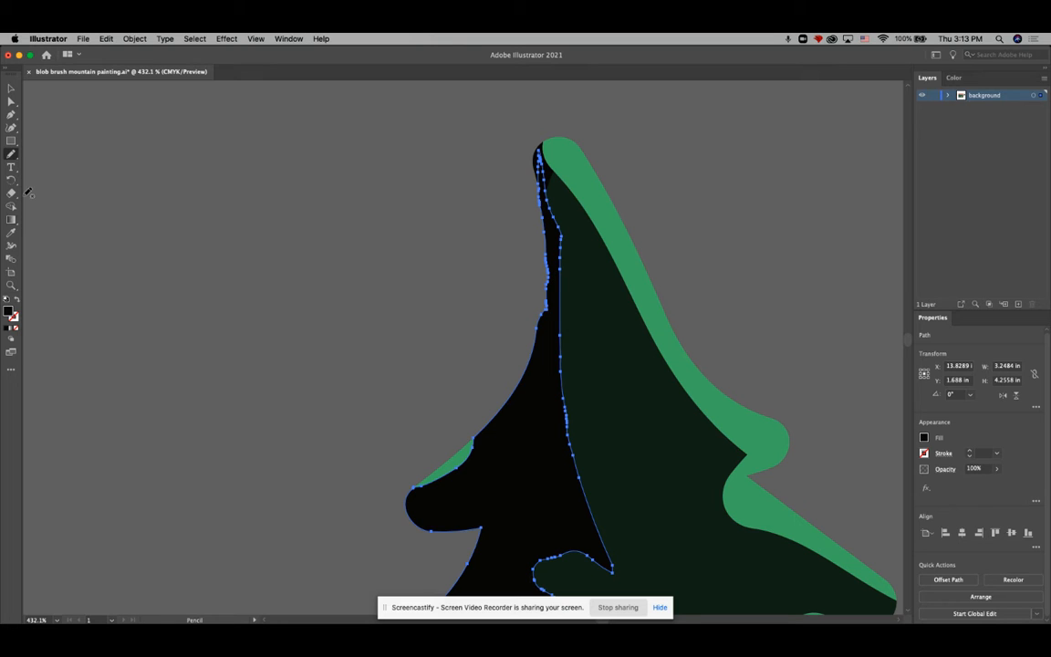
{"action": "left_click", "coordinate": [7, 85]}
{"action": "left_click", "coordinate": [181, 221]}
{"action": "scroll", "coordinate": [169, 239], "scroll_direction": "down", "scroll_amount": 3}
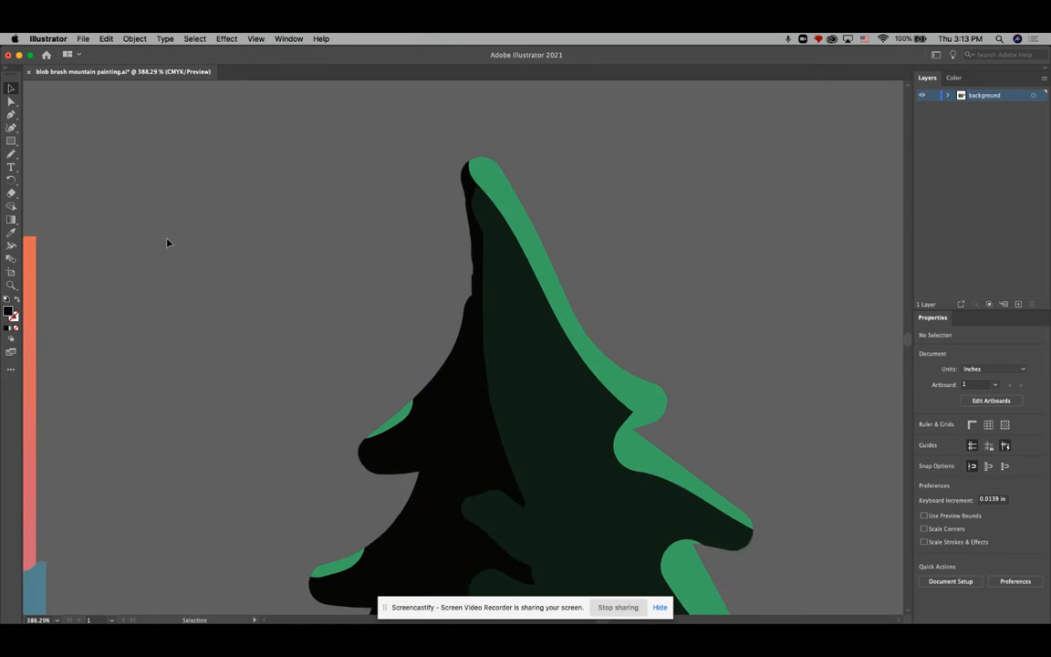
{"action": "scroll", "coordinate": [166, 245], "scroll_direction": "down", "scroll_amount": 3}
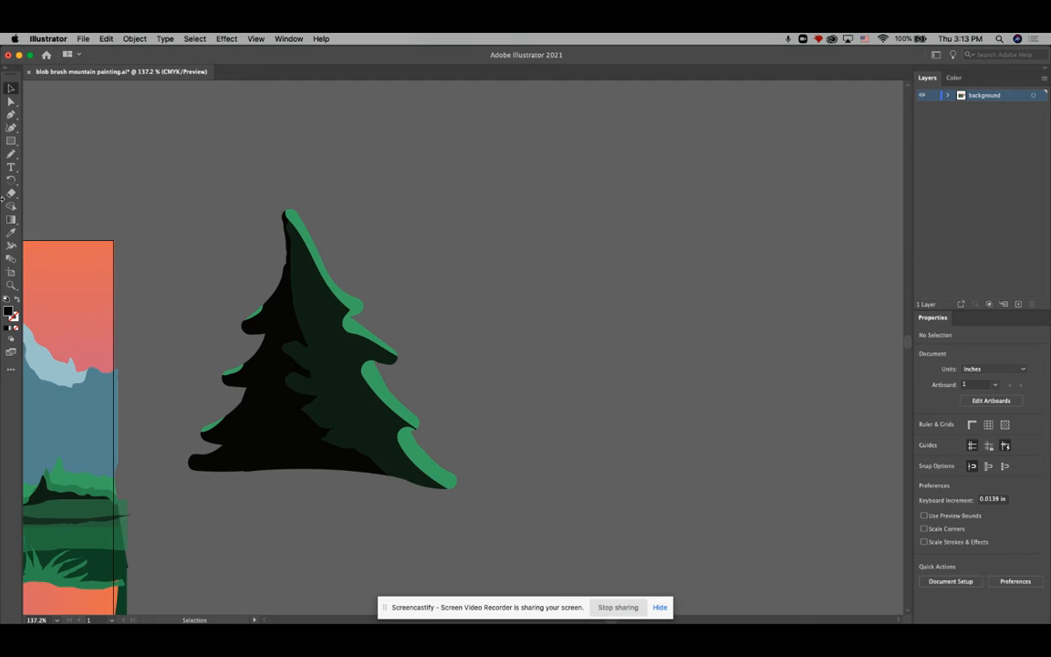
Try reshaping the black shadow's right edge by pulling the anchor point above the upper notch outward, and undo the edits
{"action": "left_click", "coordinate": [11, 100]}
{"action": "left_click", "coordinate": [315, 352]}
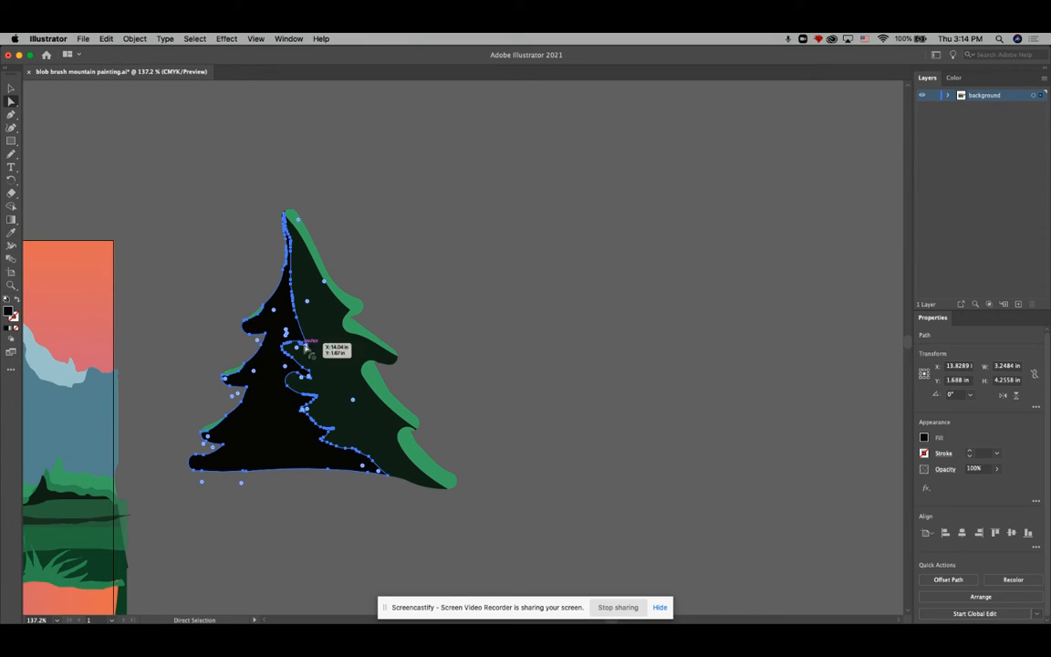
{"action": "scroll", "coordinate": [313, 339], "scroll_direction": "right", "scroll_amount": 1}
{"action": "scroll", "coordinate": [313, 340], "scroll_direction": "up", "scroll_amount": 5}
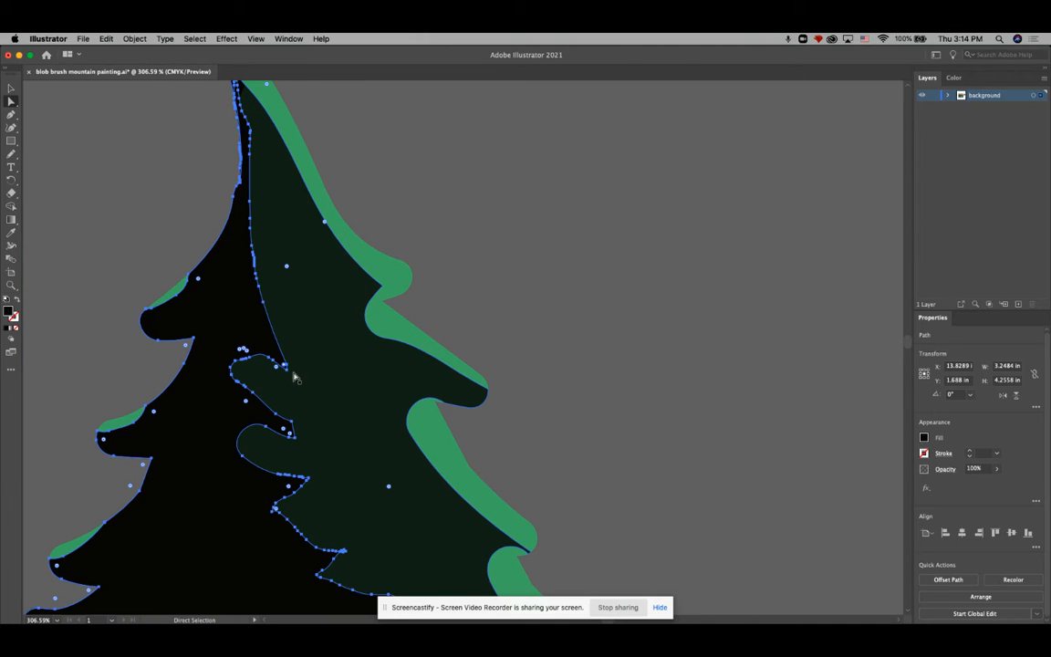
{"action": "left_click", "coordinate": [288, 369]}
{"action": "left_click_drag", "start_coordinate": [287, 370], "coordinate": [334, 379]}
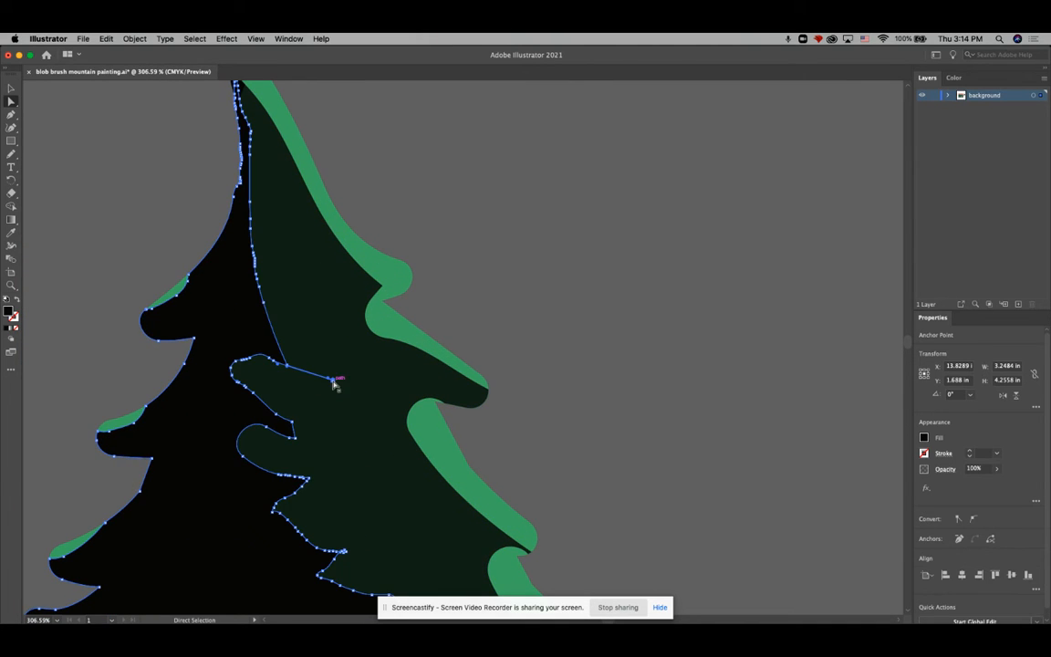
{"action": "left_click_drag", "start_coordinate": [266, 308], "coordinate": [287, 307]}
{"action": "key", "text": "super+z"}
{"action": "key", "text": "super+z"}
{"action": "key", "text": "super+z"}
{"action": "scroll", "coordinate": [394, 370], "scroll_direction": "down", "scroll_amount": 6}
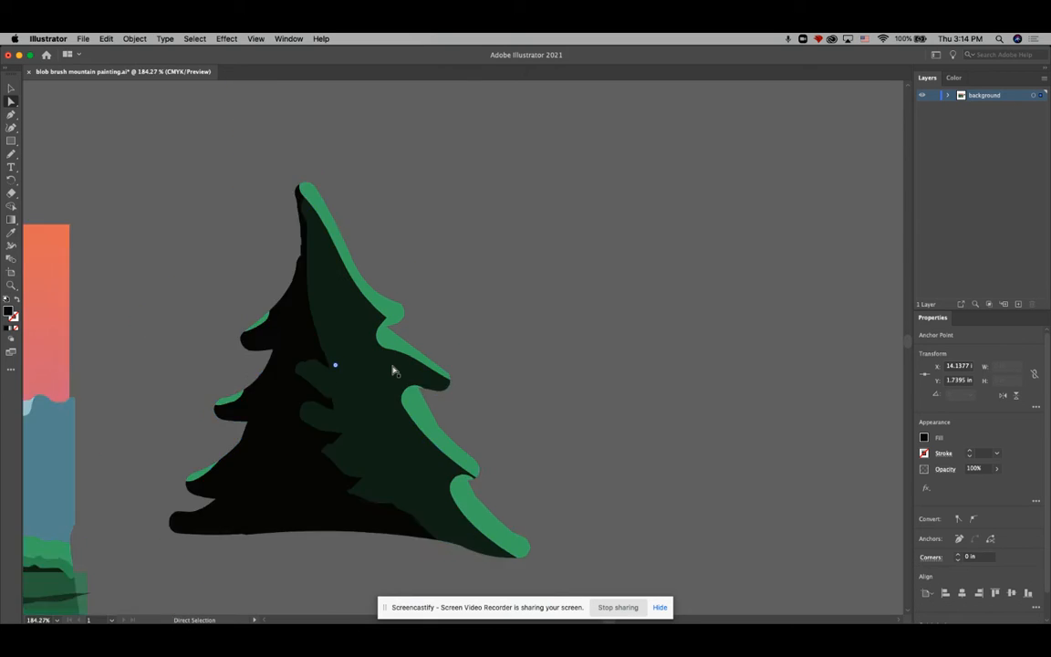
{"action": "scroll", "coordinate": [394, 371], "scroll_direction": "down", "scroll_amount": 2}
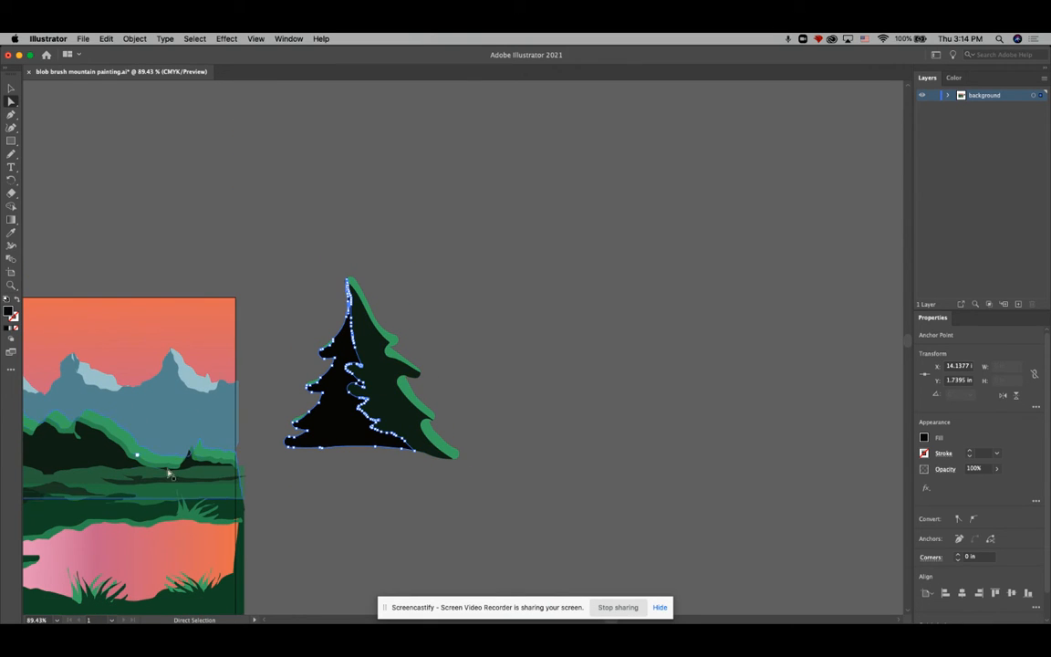
{"action": "key", "text": "v"}
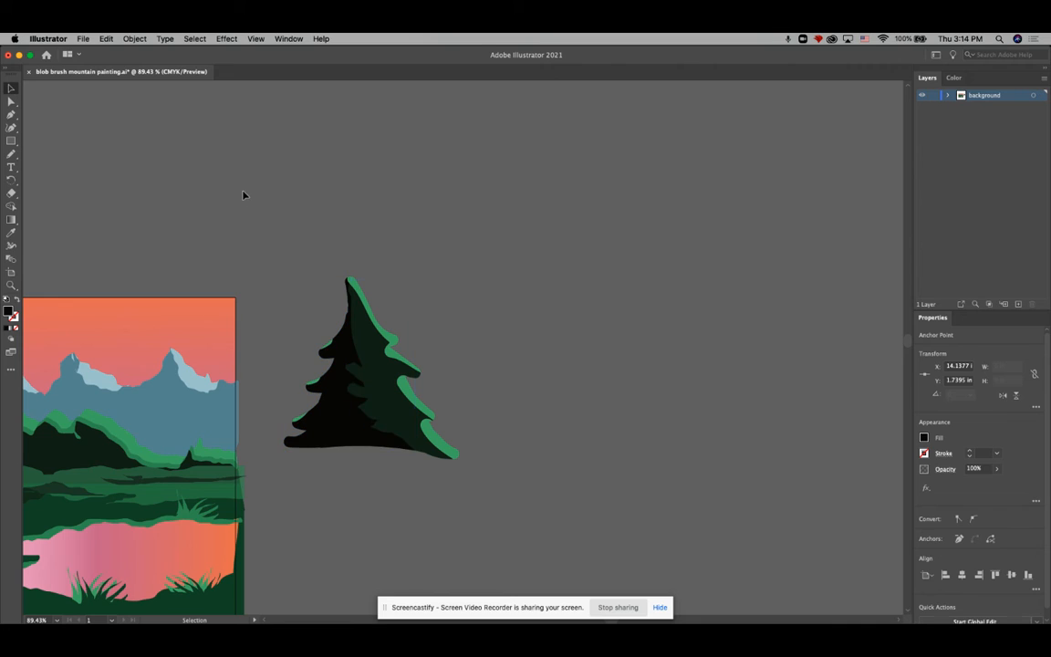
Draw a black trunk rectangle about 1.08 by 1.49 in below the tree and bow its bottom edge outward with the Curvature tool
{"action": "left_click", "coordinate": [243, 195]}
{"action": "scroll", "coordinate": [78, 237], "scroll_direction": "down", "scroll_amount": 3}
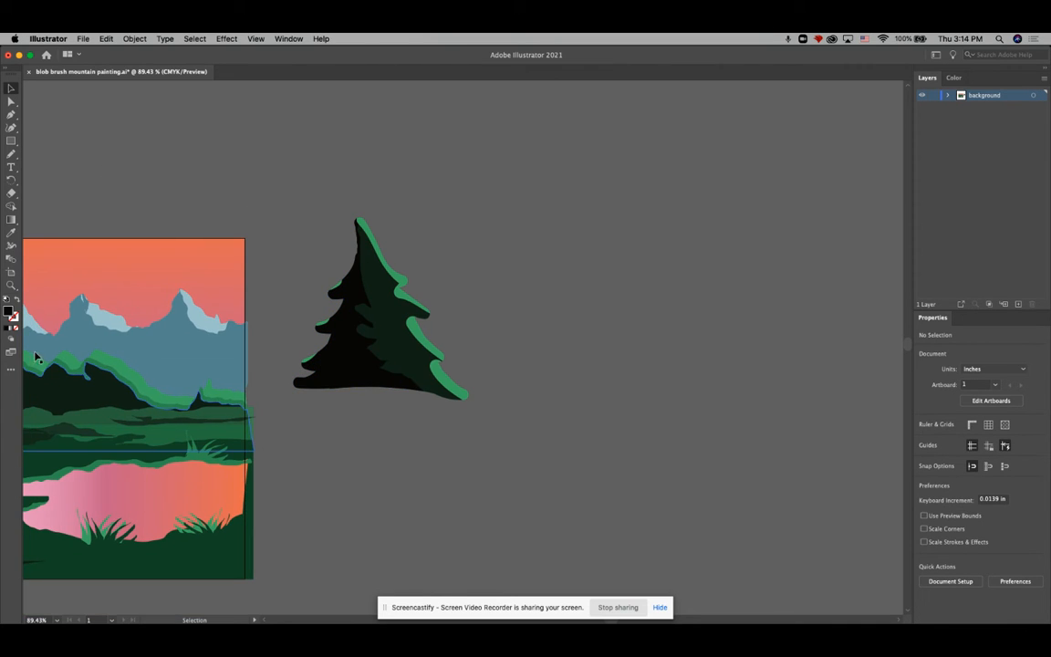
{"action": "left_click", "coordinate": [11, 142]}
{"action": "mouse_move", "coordinate": [341, 435]}
{"action": "left_mouse_down"}
{"action": "mouse_move", "coordinate": [383, 511]}
{"action": "mouse_move", "coordinate": [383, 494]}
{"action": "left_mouse_up"}
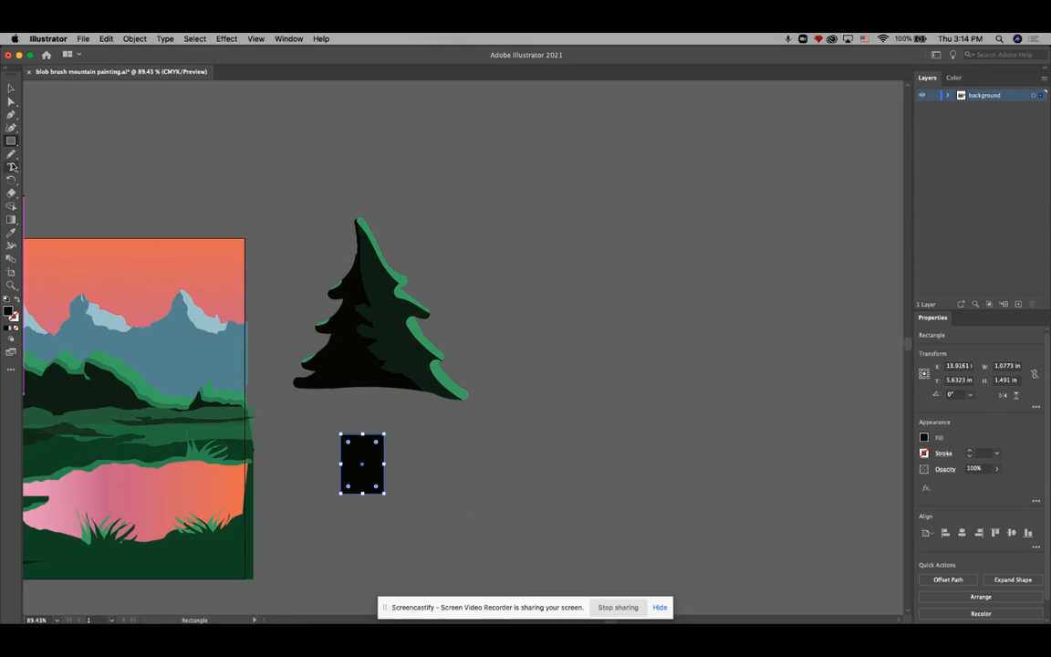
{"action": "left_click_drag", "start_coordinate": [11, 128], "coordinate": [65, 127]}
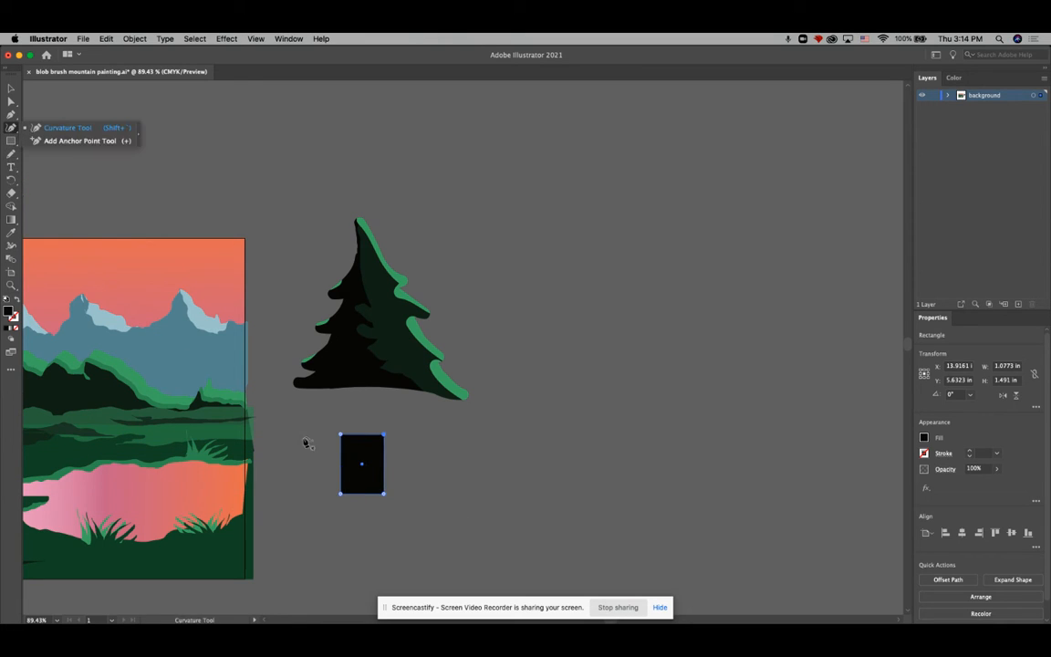
{"action": "left_click_drag", "start_coordinate": [366, 495], "coordinate": [364, 505]}
{"action": "left_click", "coordinate": [11, 88]}
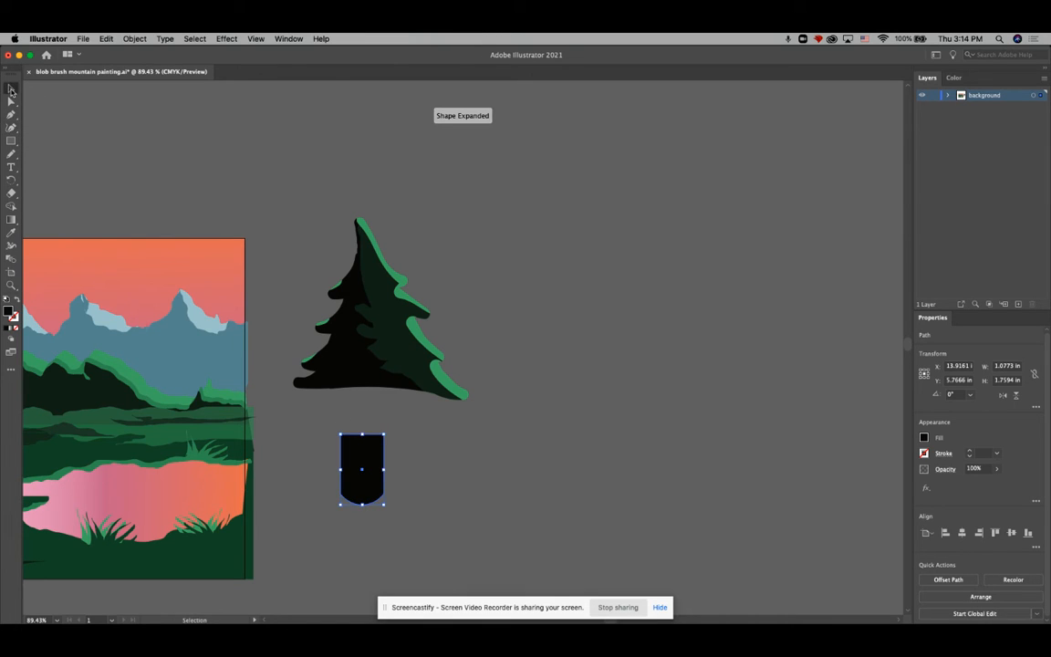
Place the trunk, narrowed to about 0.89 in, at the middle of the tree's base and send it backward behind the tree
{"action": "left_click_drag", "start_coordinate": [368, 465], "coordinate": [385, 386]}
{"action": "right_click", "coordinate": [385, 385]}
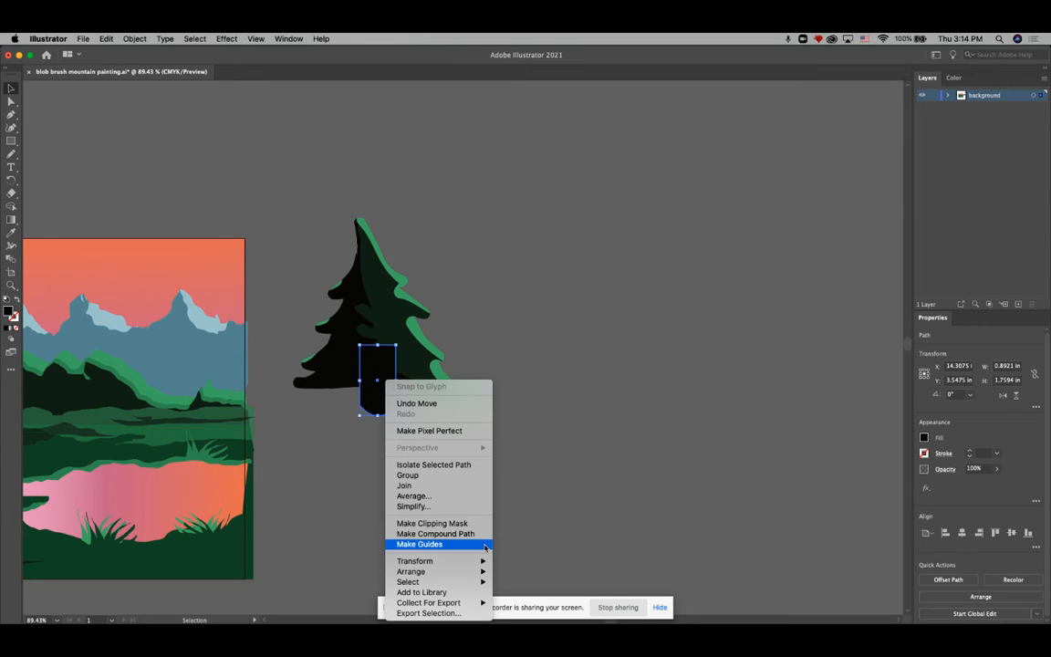
{"action": "mouse_move", "coordinate": [429, 571]}
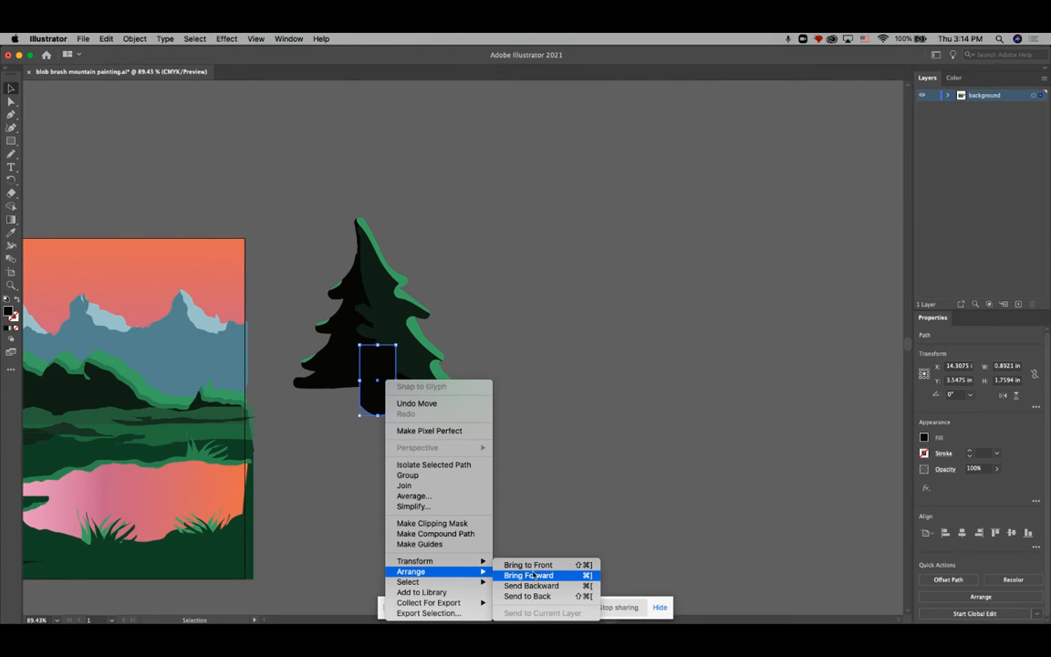
{"action": "left_click", "coordinate": [546, 585]}
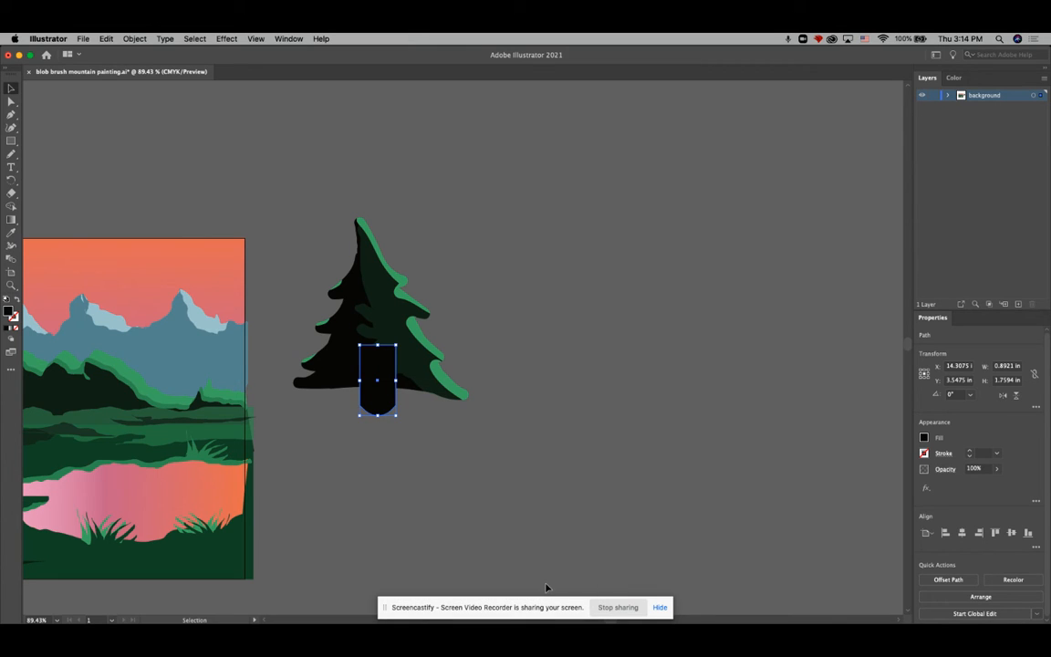
{"action": "key", "text": "a"}
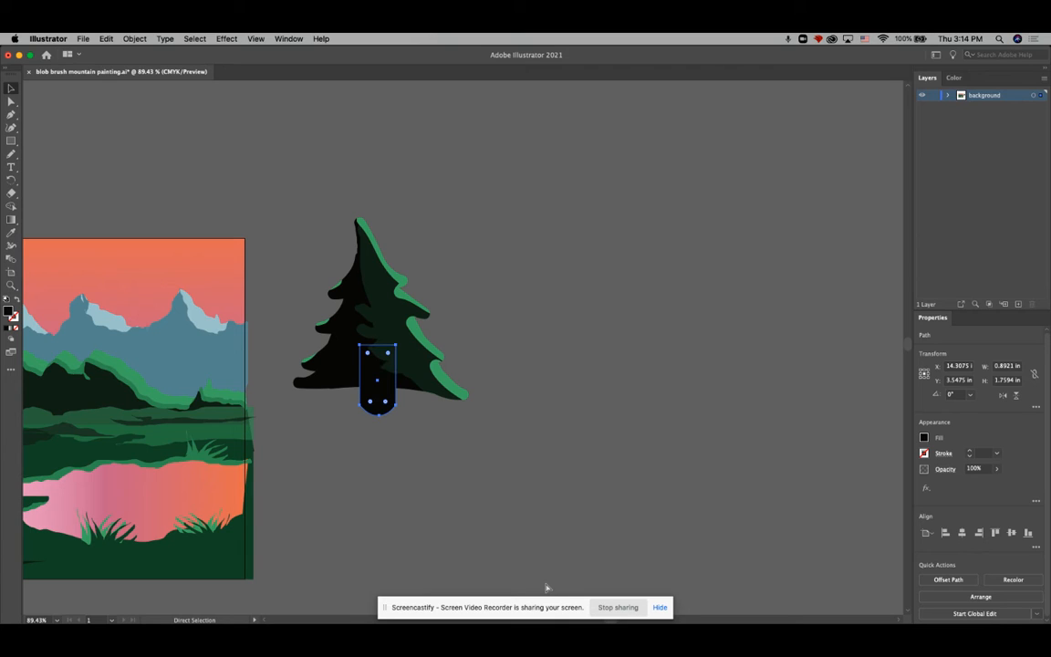
{"action": "key", "text": "v"}
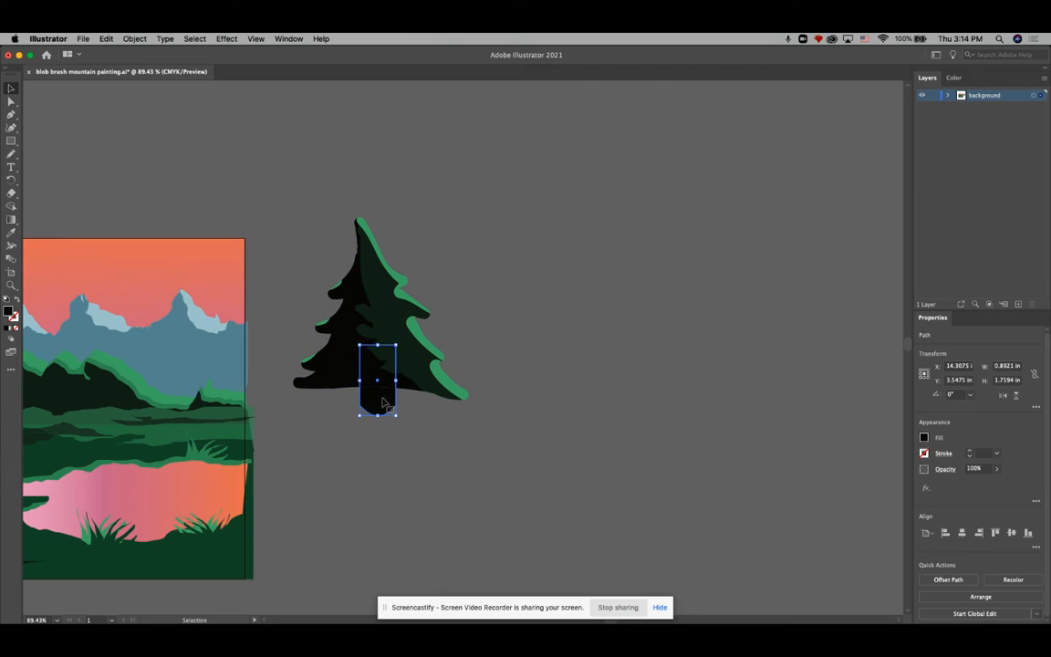
{"action": "left_click_drag", "start_coordinate": [381, 404], "coordinate": [379, 403]}
{"action": "left_click", "coordinate": [284, 219]}
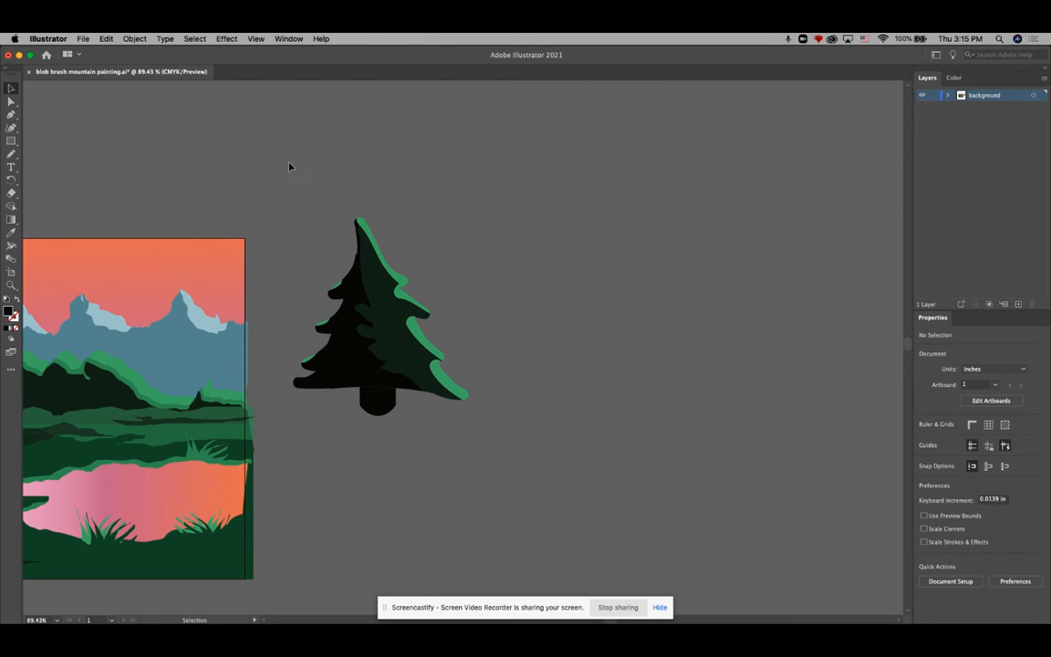
Group all the tree shapes together with the trunk and activate the Puppet Warp tool on the group
{"action": "left_click", "coordinate": [469, 402]}
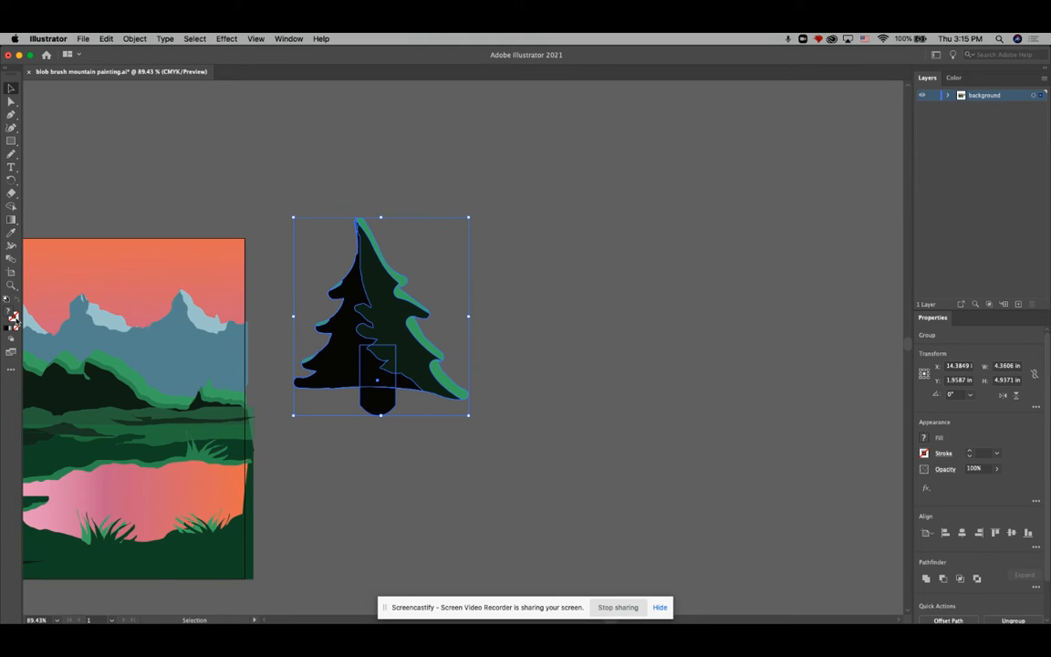
{"action": "left_click", "coordinate": [11, 368]}
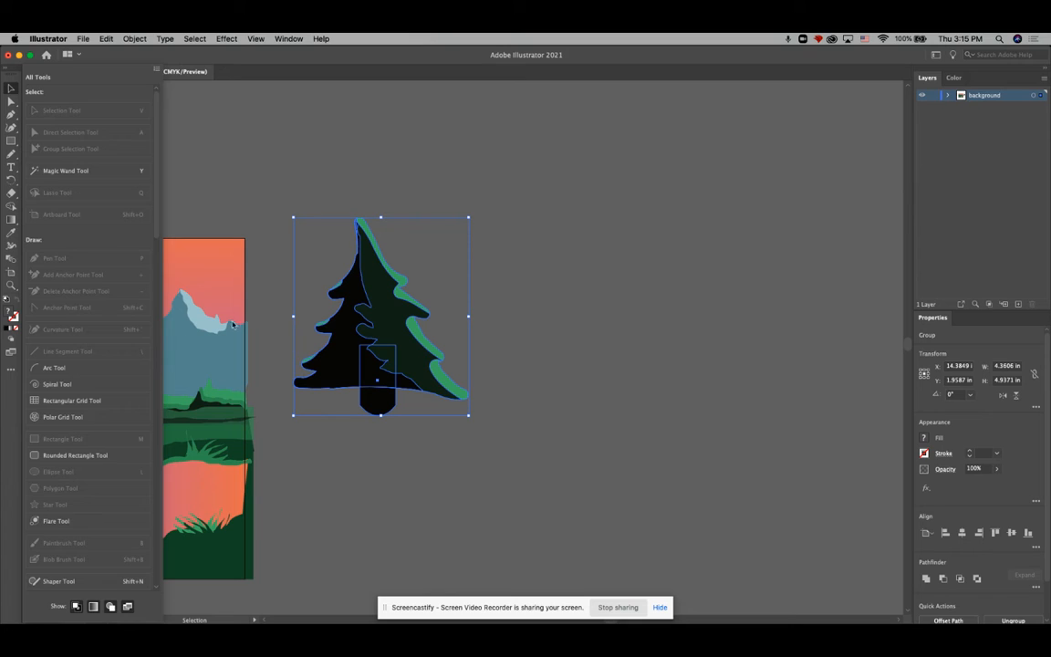
{"action": "scroll", "coordinate": [130, 332], "scroll_direction": "down", "scroll_amount": 10}
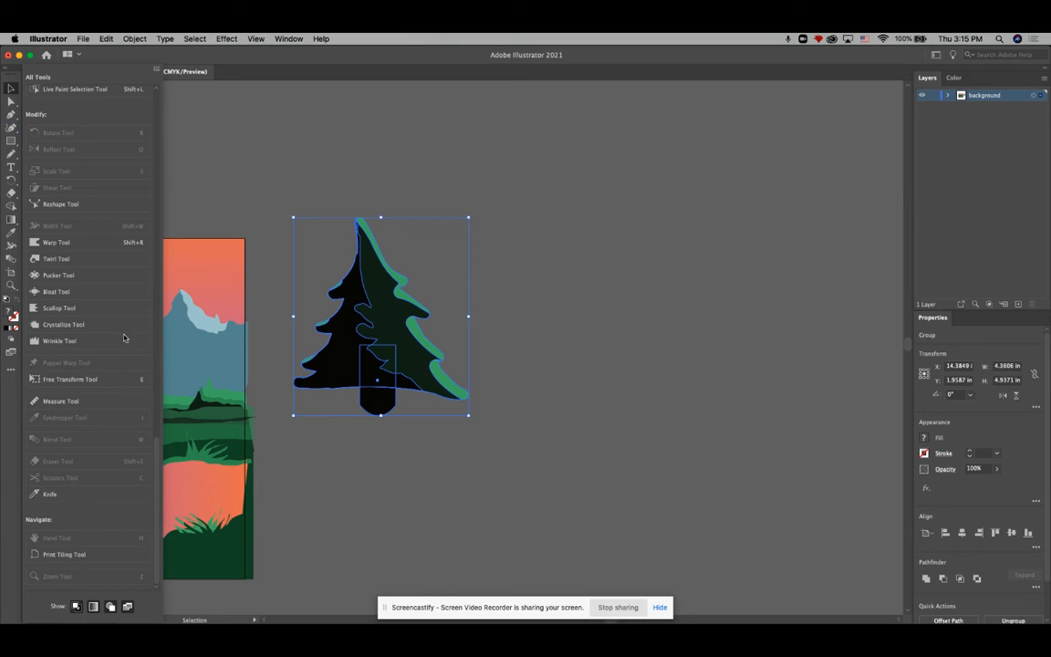
{"action": "left_click", "coordinate": [11, 272]}
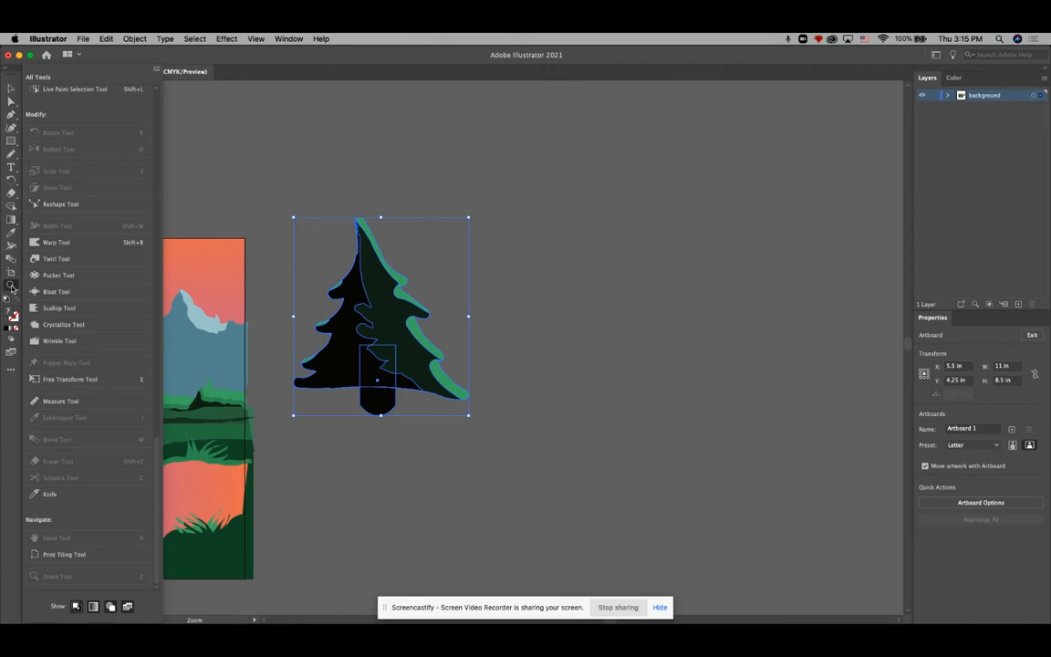
{"action": "left_click", "coordinate": [11, 284]}
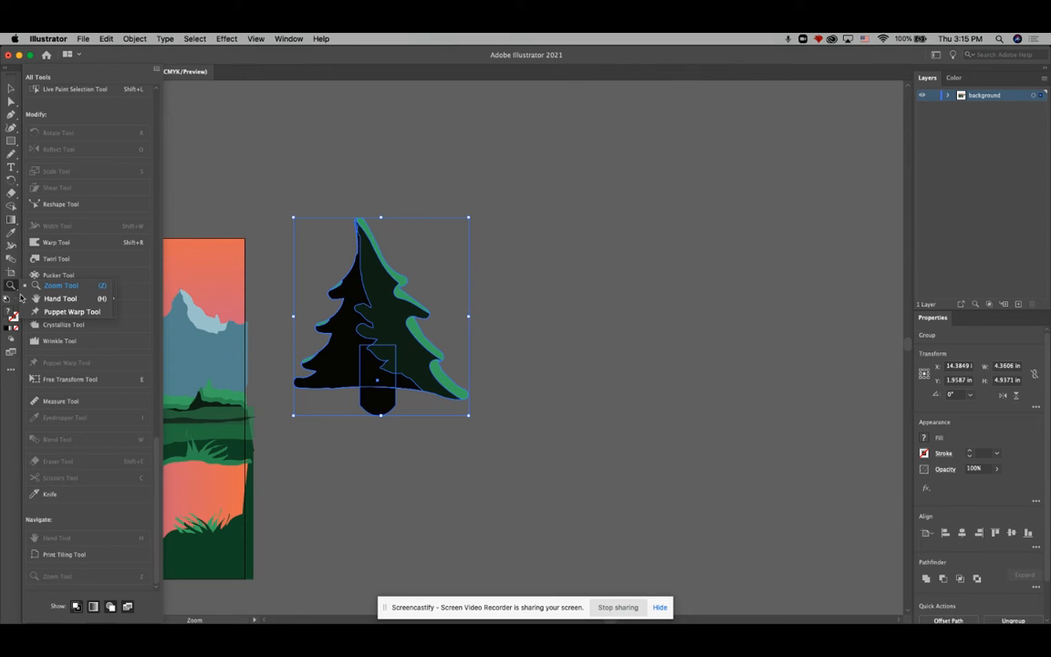
{"action": "left_click", "coordinate": [71, 311]}
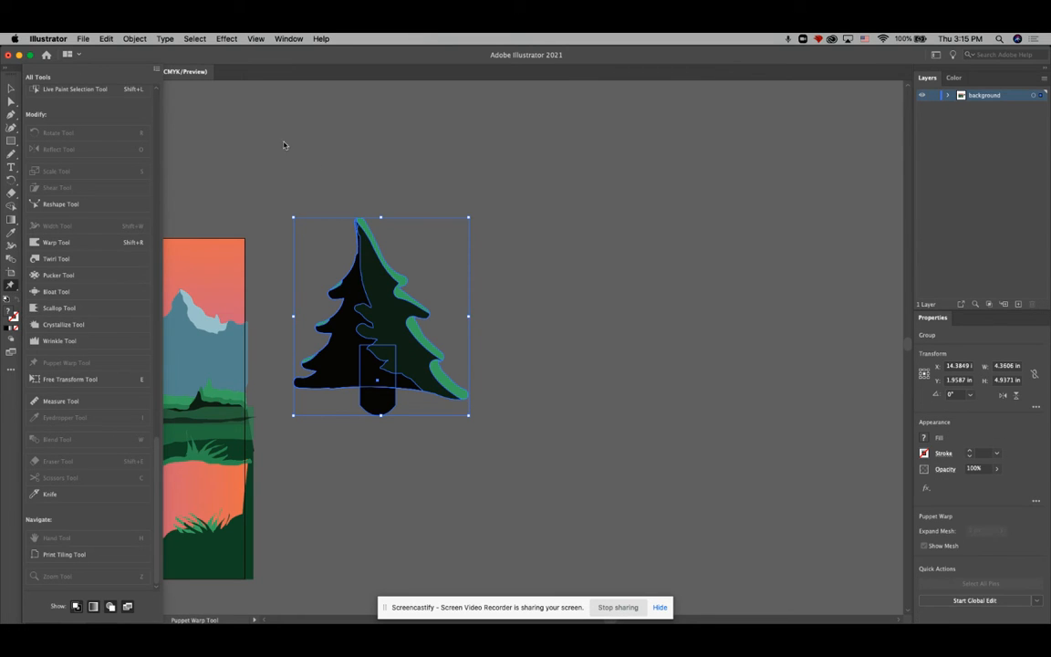
{"action": "left_click", "coordinate": [105, 56]}
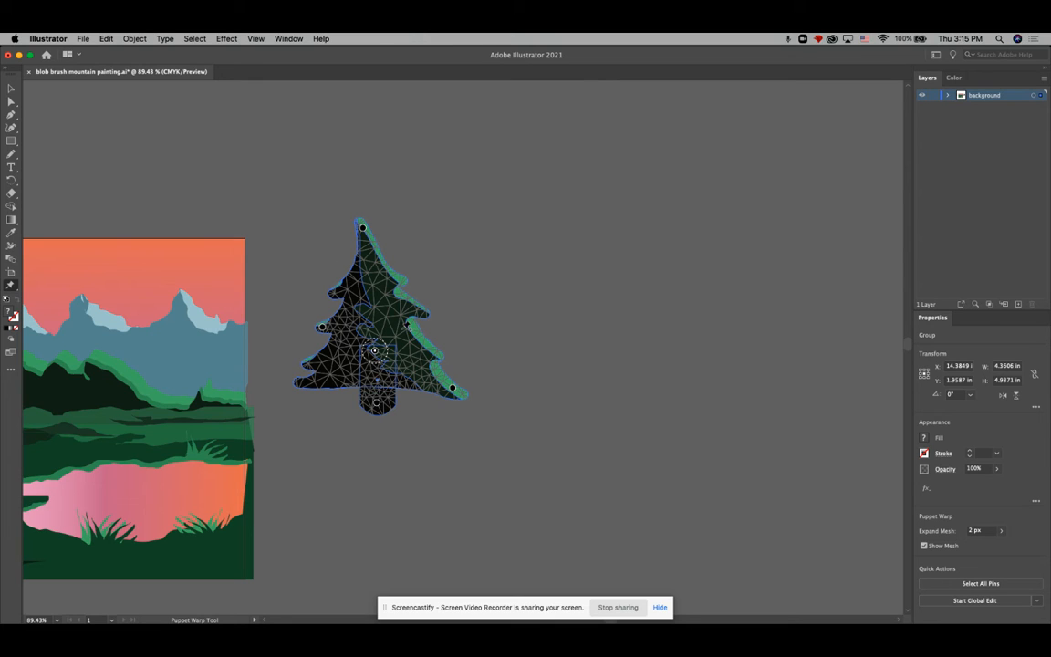
Puppet-warp the tree by bending its tip to the right, lifting both upper branches and the middle left one, and pin the lowest left branch
{"action": "mouse_move", "coordinate": [363, 228]}
{"action": "left_mouse_down"}
{"action": "mouse_move", "coordinate": [436, 237]}
{"action": "mouse_move", "coordinate": [392, 277]}
{"action": "mouse_move", "coordinate": [442, 220]}
{"action": "mouse_move", "coordinate": [407, 220]}
{"action": "left_mouse_up"}
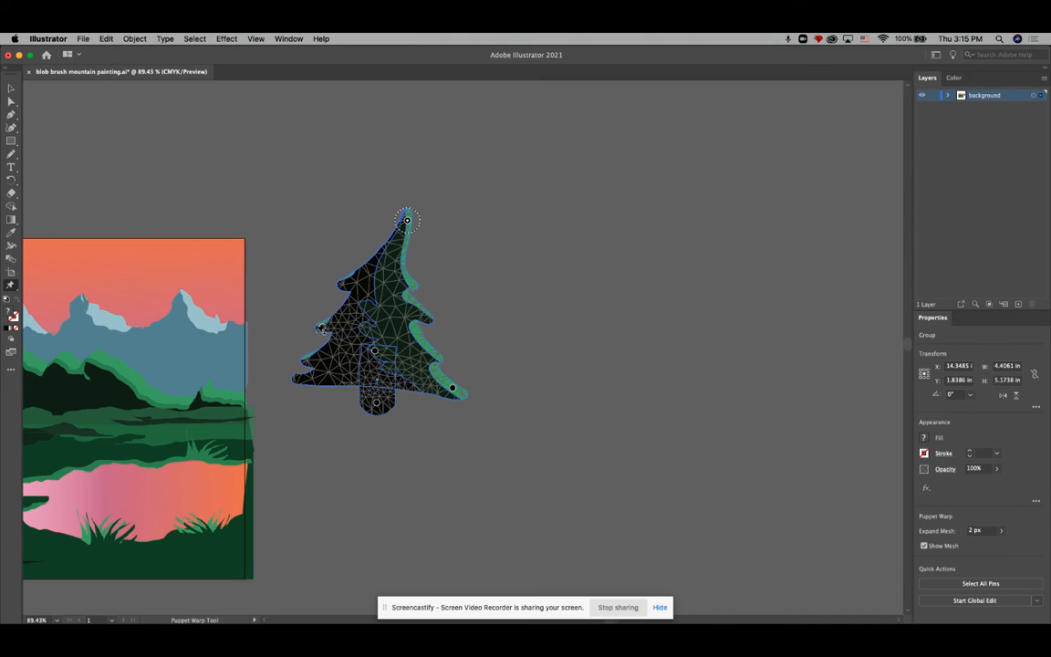
{"action": "left_click_drag", "start_coordinate": [322, 330], "coordinate": [319, 319]}
{"action": "left_click_drag", "start_coordinate": [348, 277], "coordinate": [339, 263]}
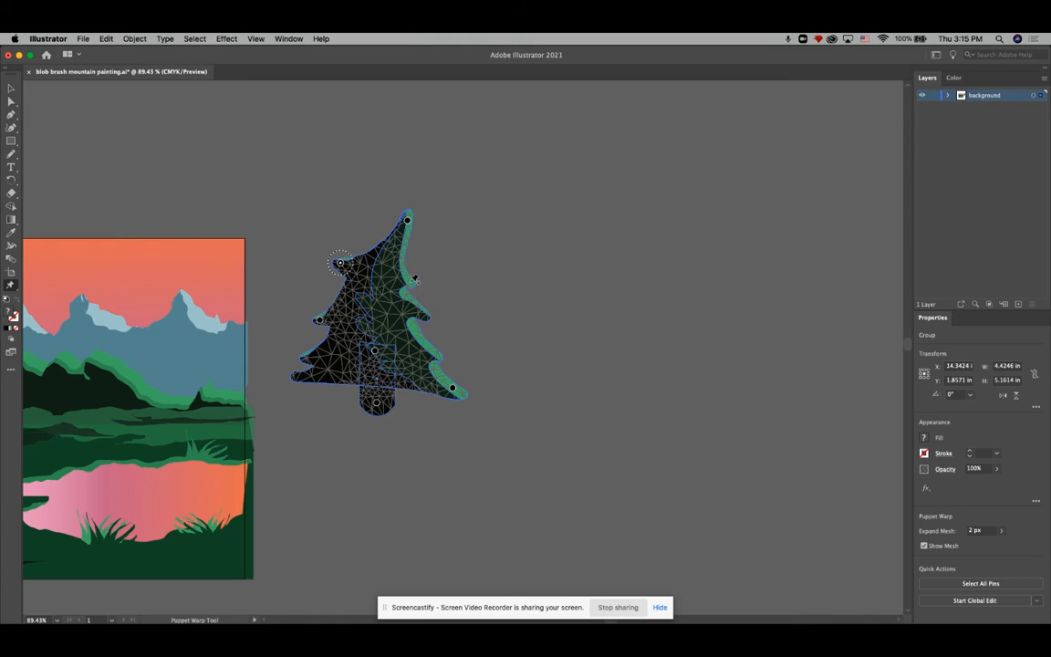
{"action": "left_click", "coordinate": [412, 282]}
{"action": "left_click_drag", "start_coordinate": [411, 283], "coordinate": [417, 277]}
{"action": "left_click", "coordinate": [297, 376]}
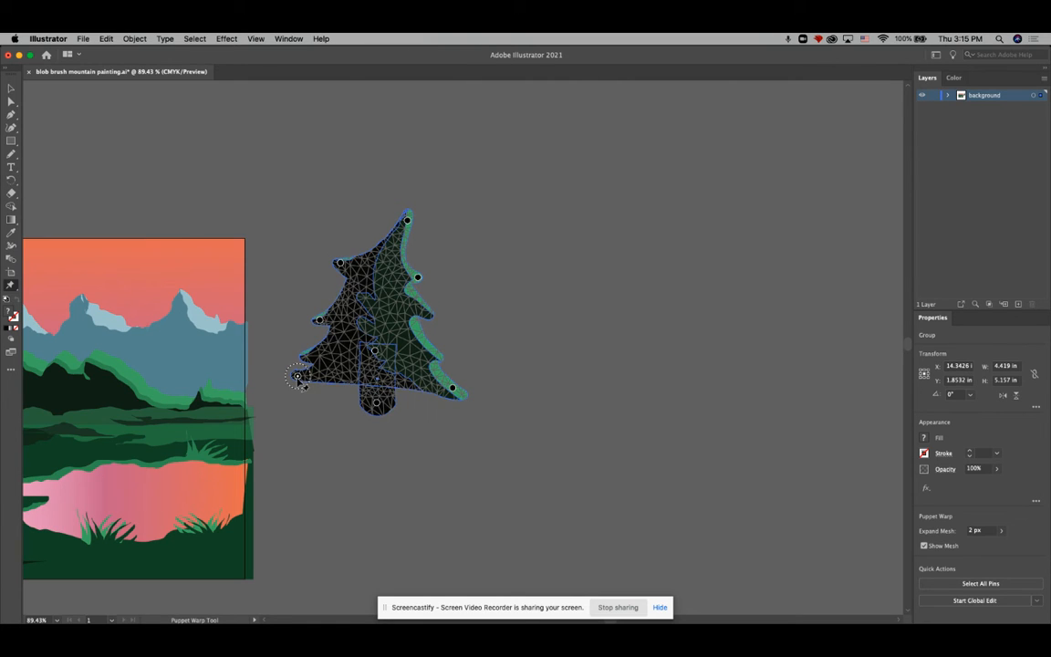
Try warping the lowest left branch, the top of the trunk and the lowest right branch, and undo these warps
{"action": "left_click_drag", "start_coordinate": [297, 376], "coordinate": [306, 390]}
{"action": "left_click", "coordinate": [378, 380]}
{"action": "mouse_move", "coordinate": [378, 382]}
{"action": "left_mouse_down"}
{"action": "mouse_move", "coordinate": [406, 371]}
{"action": "mouse_move", "coordinate": [370, 370]}
{"action": "mouse_move", "coordinate": [370, 382]}
{"action": "left_mouse_up"}
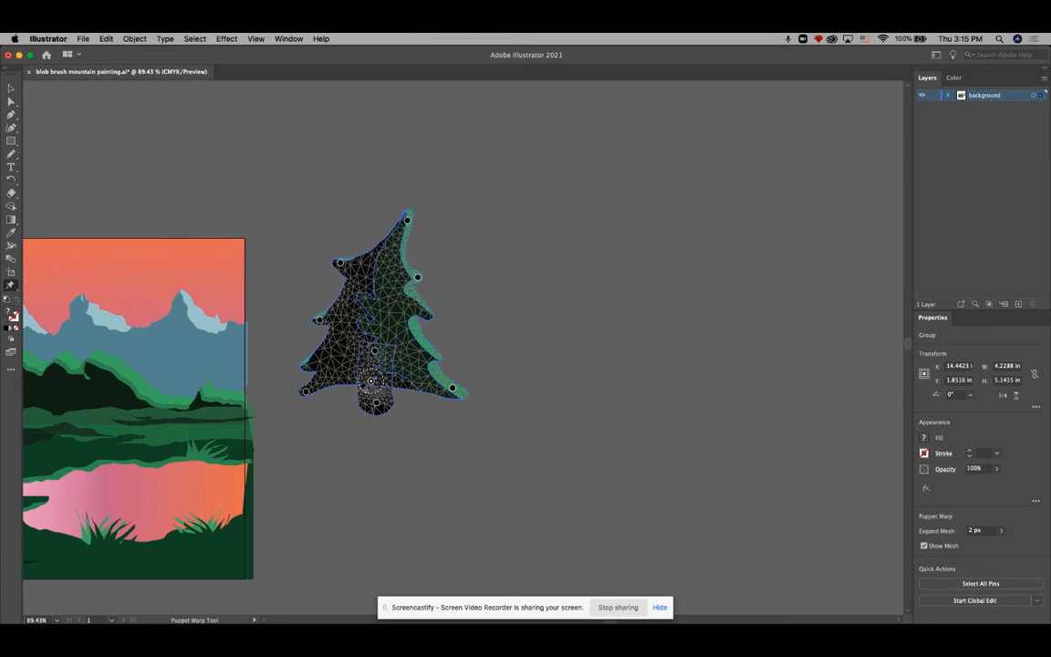
{"action": "left_click_drag", "start_coordinate": [306, 390], "coordinate": [306, 391]}
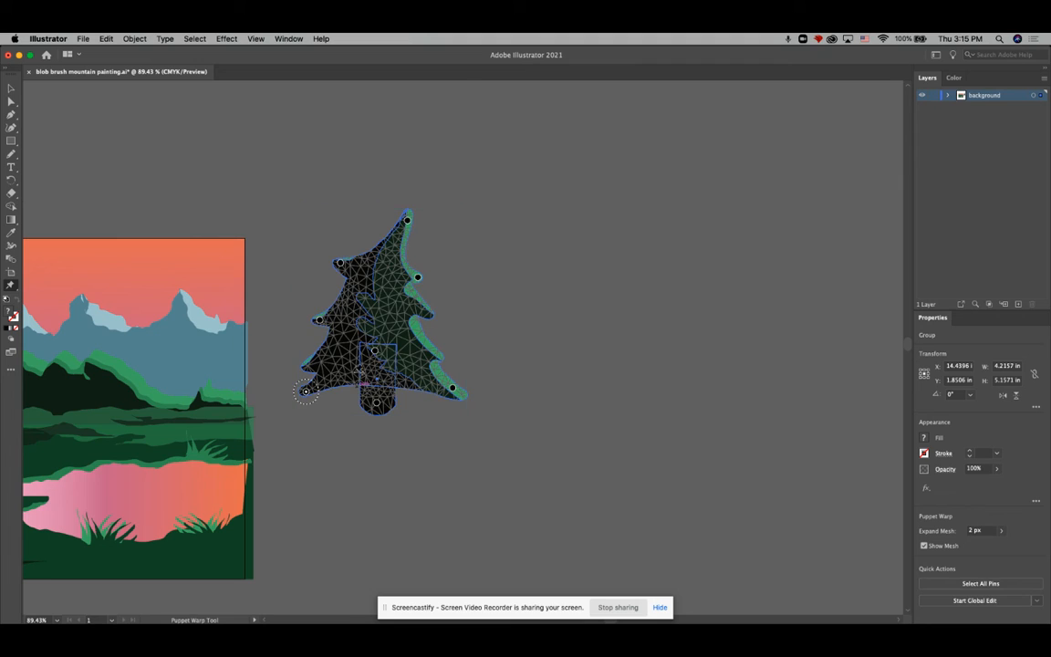
{"action": "key", "text": "super+z"}
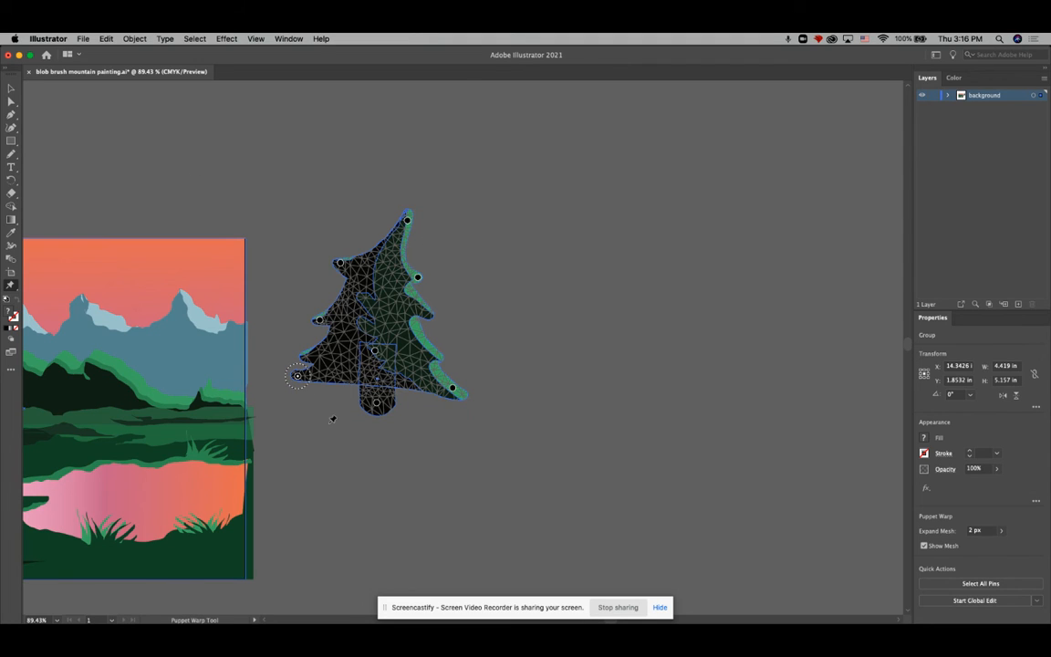
{"action": "left_click_drag", "start_coordinate": [298, 376], "coordinate": [316, 387]}
{"action": "left_click_drag", "start_coordinate": [453, 391], "coordinate": [472, 387]}
{"action": "key", "text": "super+z"}
{"action": "key", "text": "super+z"}
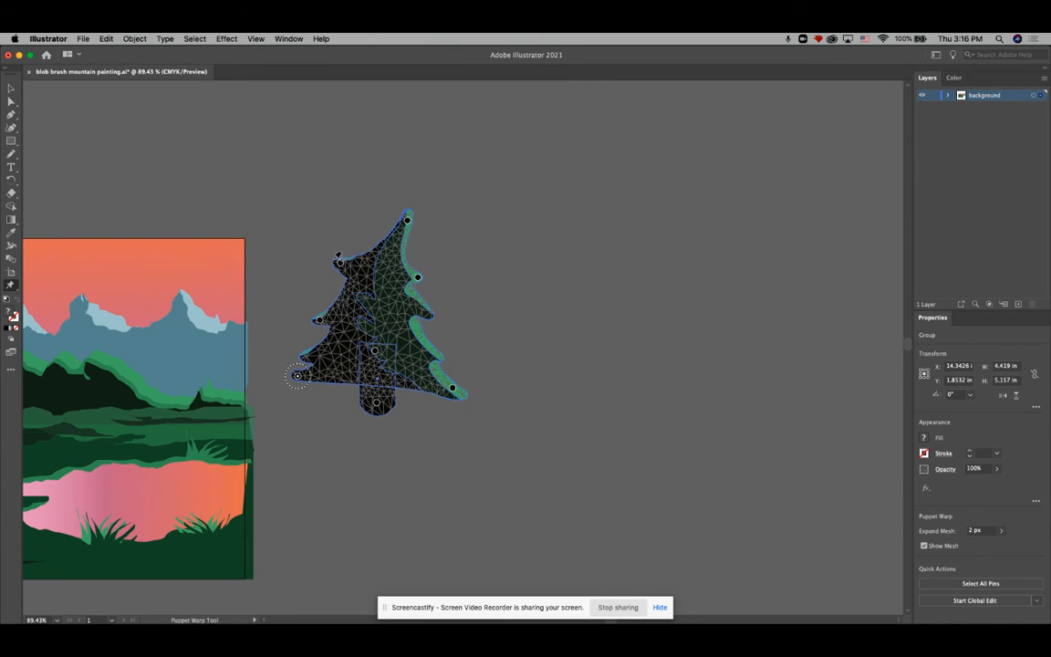
Puppet-warp the tree by lowering the upper left branch slightly, stretching the trunk downward and adding two pins along the lower left edge
{"action": "mouse_move", "coordinate": [341, 264]}
{"action": "left_mouse_down"}
{"action": "mouse_move", "coordinate": [350, 261]}
{"action": "mouse_move", "coordinate": [340, 266]}
{"action": "left_mouse_up"}
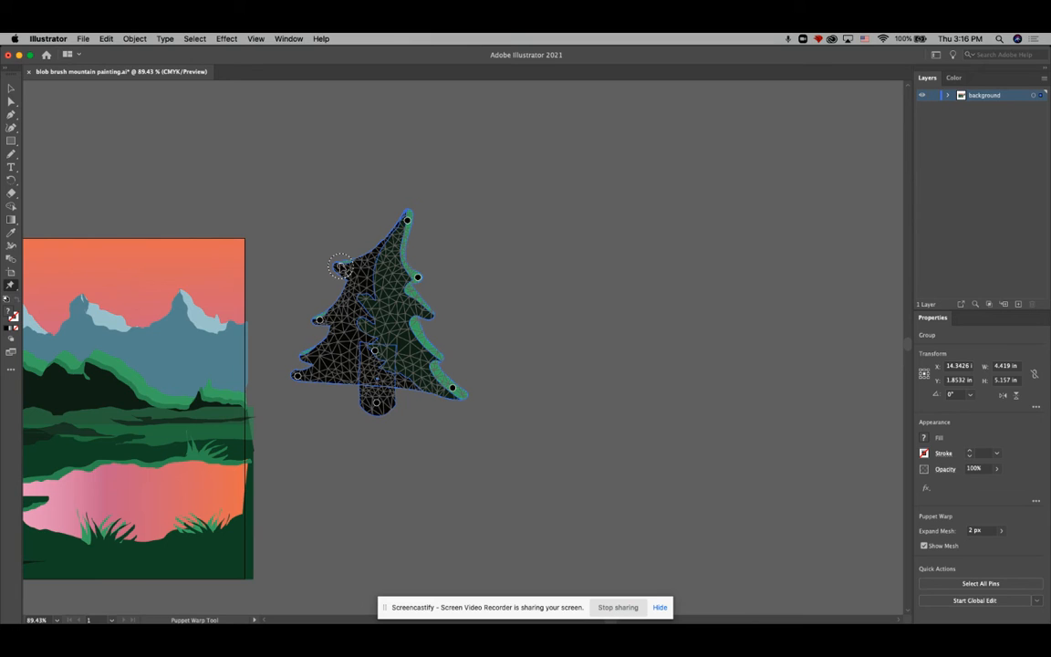
{"action": "left_click_drag", "start_coordinate": [377, 402], "coordinate": [376, 416]}
{"action": "left_click", "coordinate": [344, 384]}
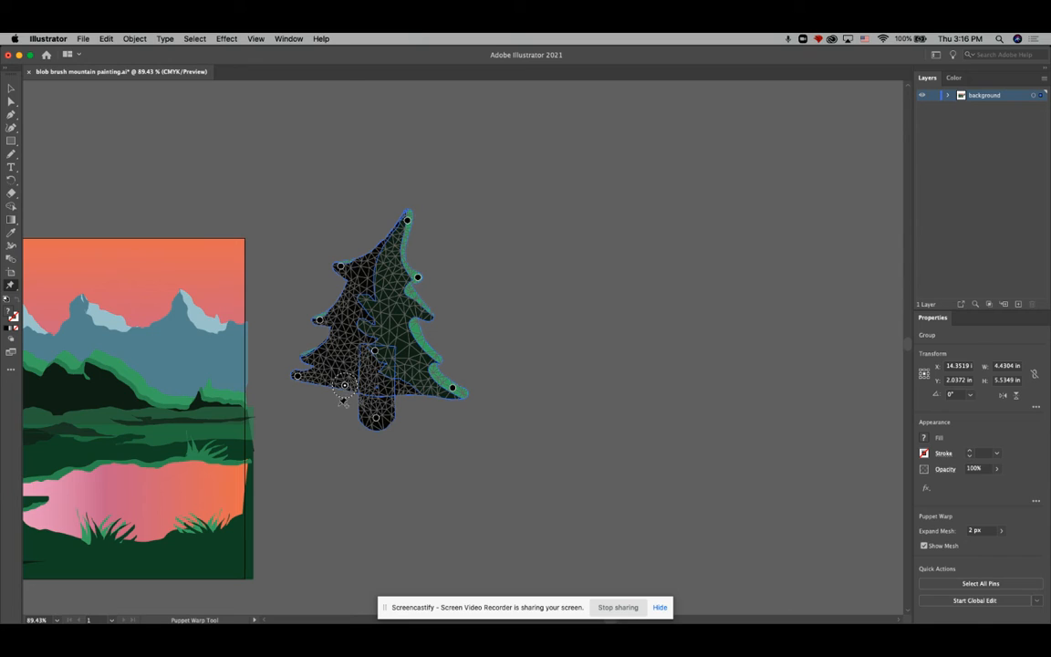
{"action": "left_click_drag", "start_coordinate": [344, 386], "coordinate": [345, 387]}
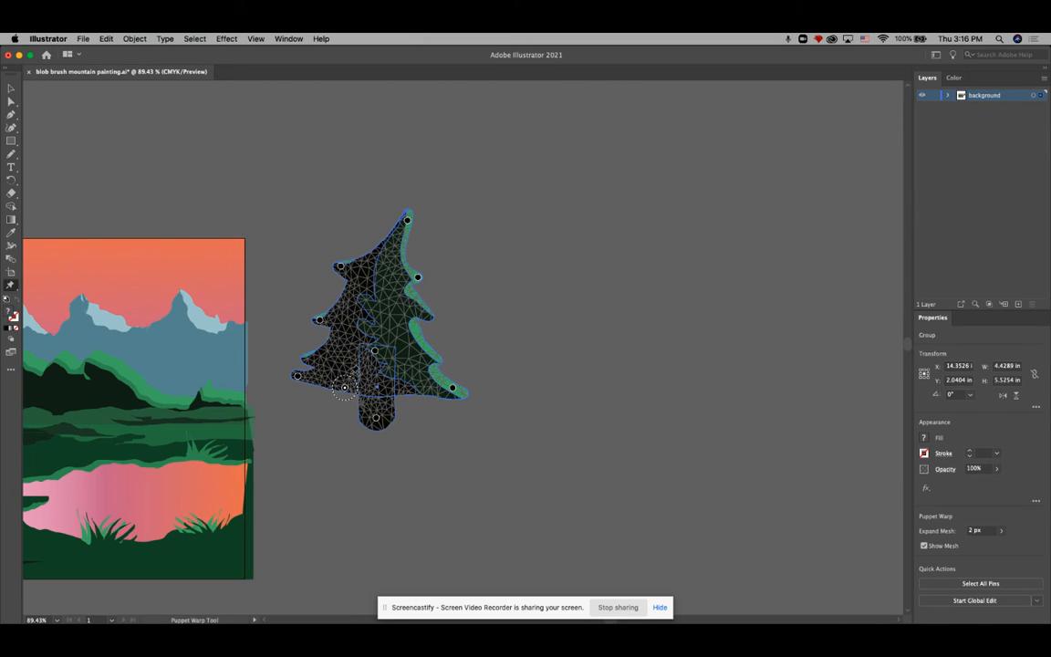
{"action": "left_click", "coordinate": [353, 377]}
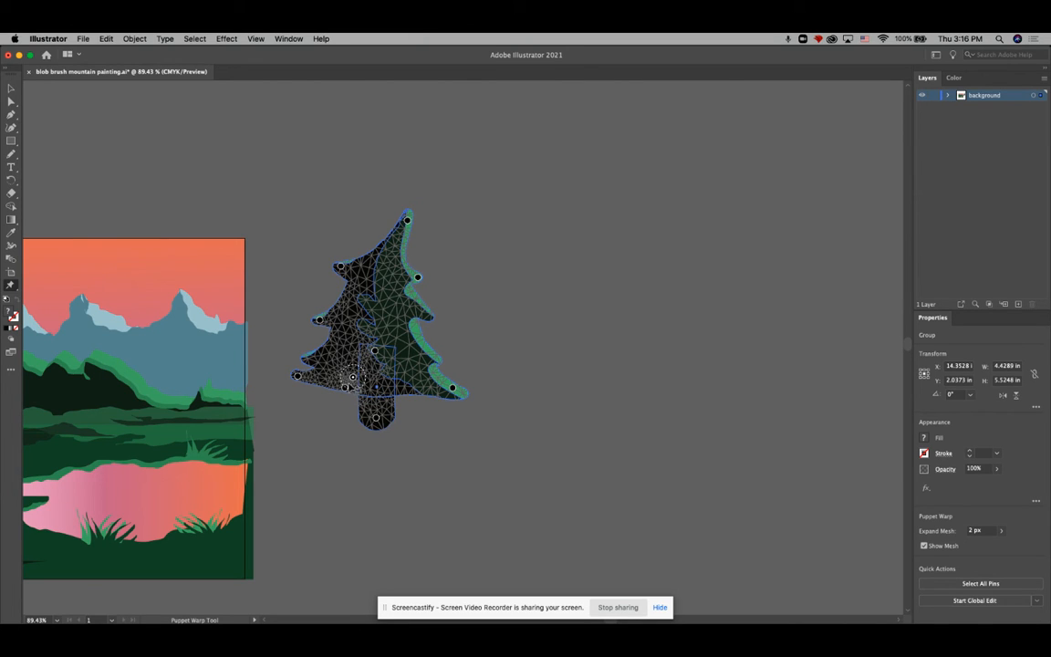
{"action": "left_click_drag", "start_coordinate": [344, 386], "coordinate": [327, 366]}
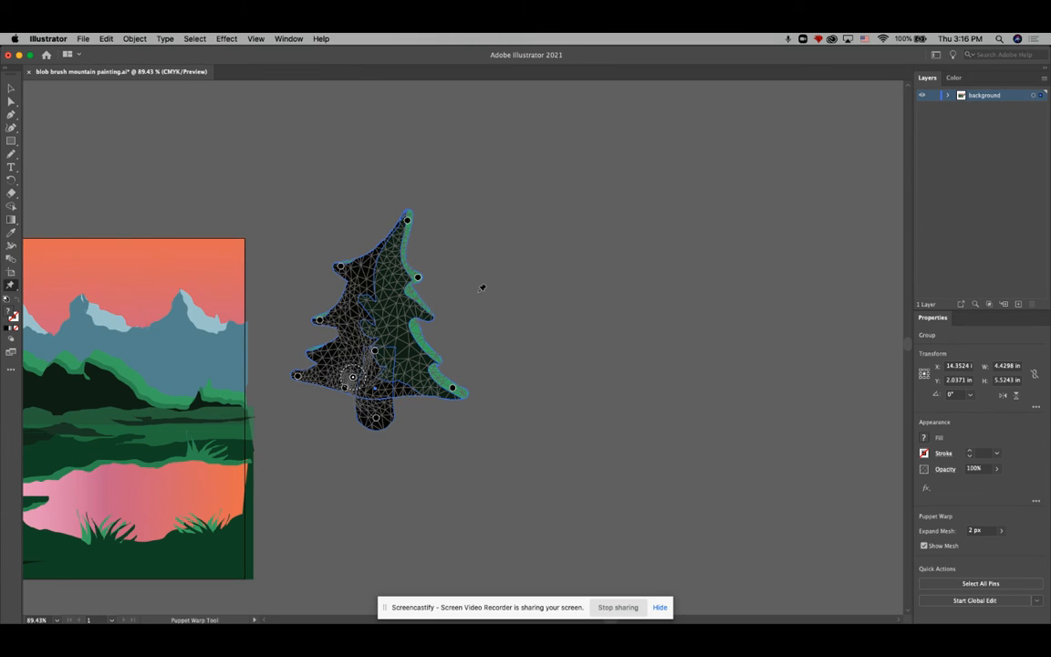
{"action": "left_click", "coordinate": [10, 88]}
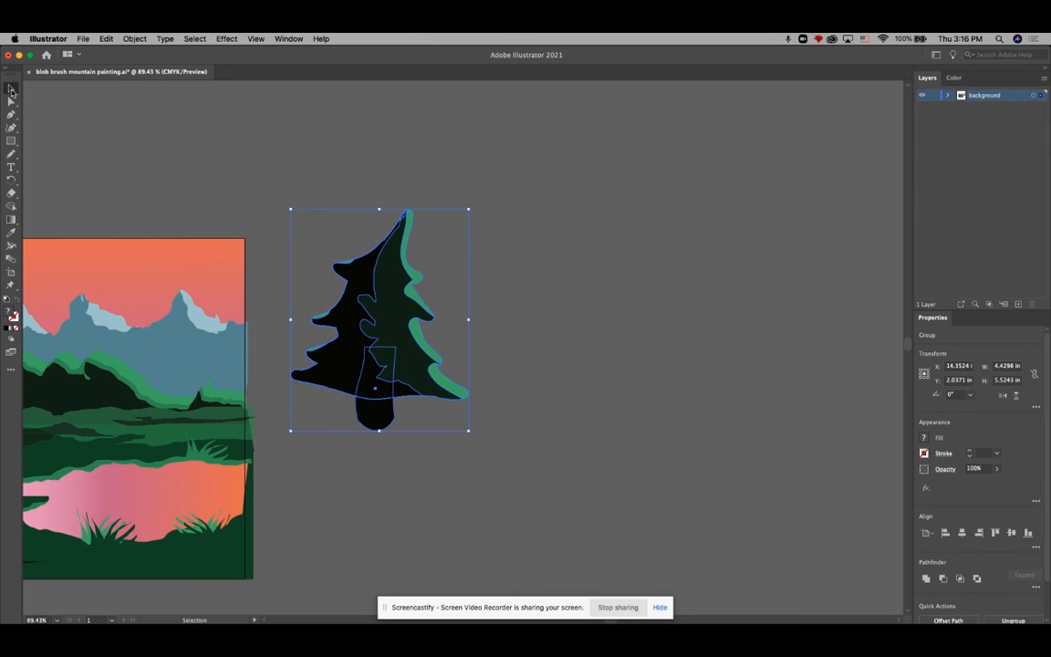
Place the tree on the landscape, left of the pond, and scale it down to about 2.95 in wide and 4.12 in high
{"action": "scroll", "coordinate": [521, 347], "scroll_direction": "left", "scroll_amount": 10}
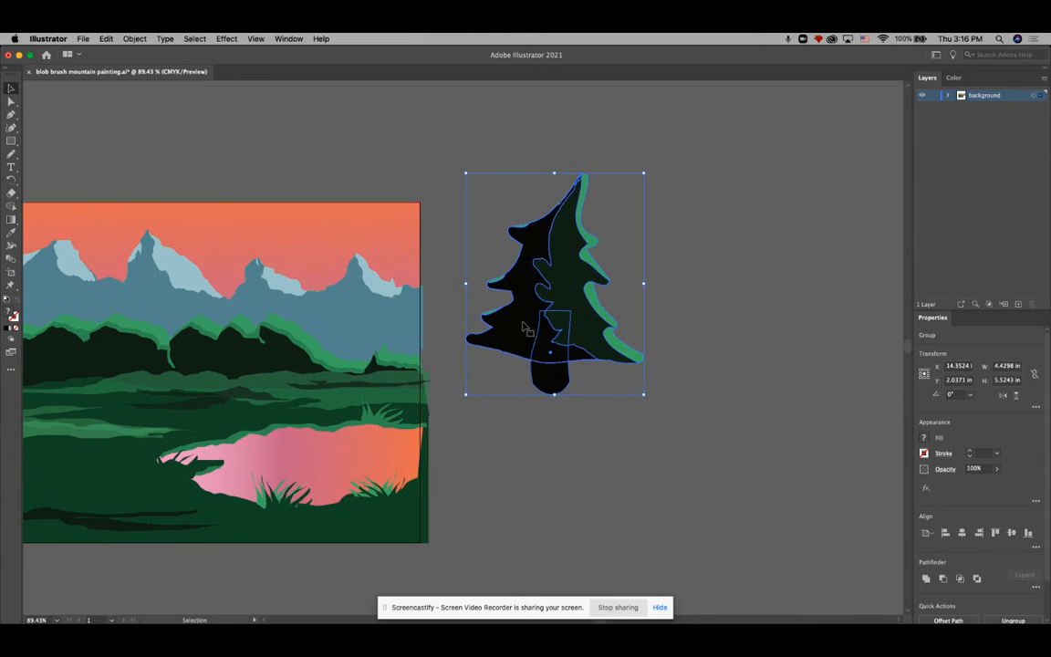
{"action": "mouse_move", "coordinate": [713, 305]}
{"action": "left_mouse_down"}
{"action": "mouse_move", "coordinate": [148, 501]}
{"action": "mouse_move", "coordinate": [229, 394]}
{"action": "left_mouse_up"}
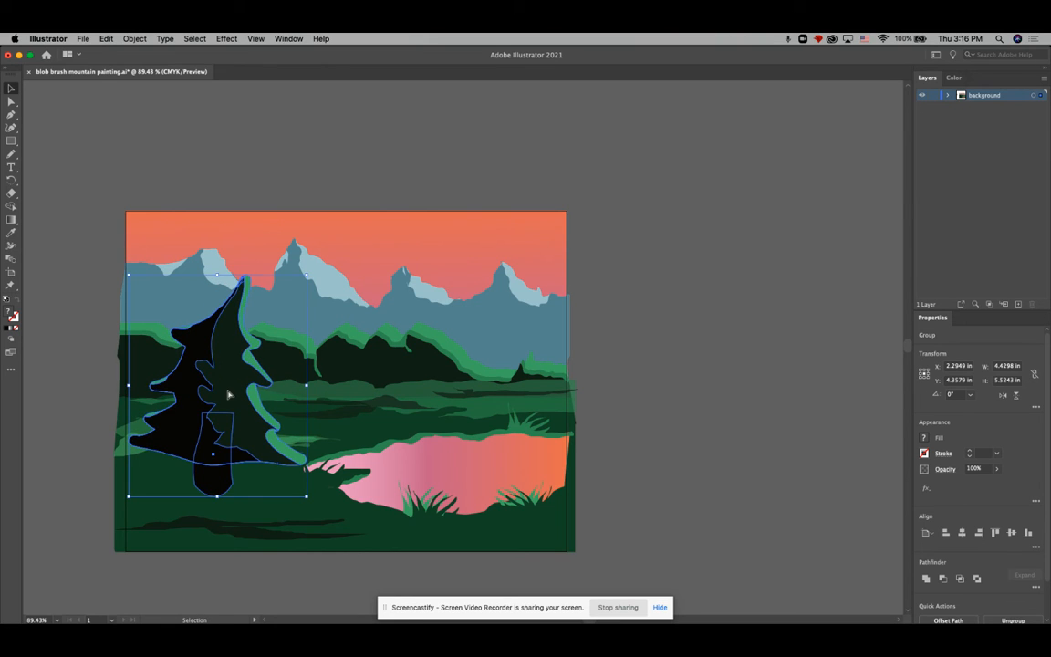
{"action": "key", "text": "super+t"}
{"action": "left_click_drag", "start_coordinate": [308, 272], "coordinate": [247, 330]}
{"action": "left_click_drag", "start_coordinate": [202, 413], "coordinate": [199, 362]}
{"action": "left_click_drag", "start_coordinate": [192, 352], "coordinate": [220, 391]}
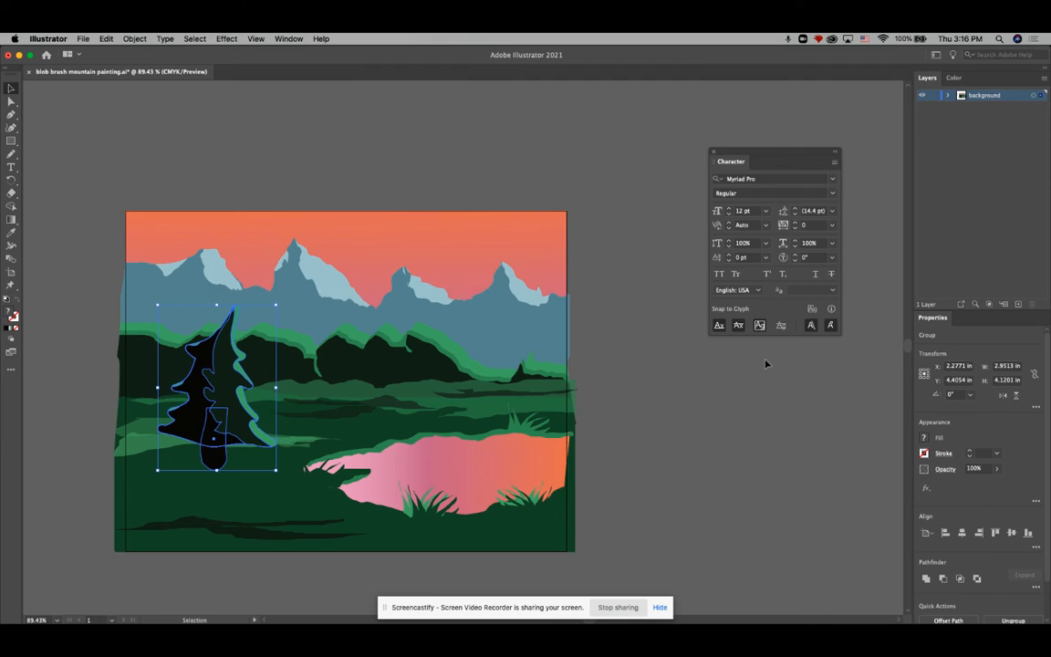
{"action": "left_click", "coordinate": [698, 433]}
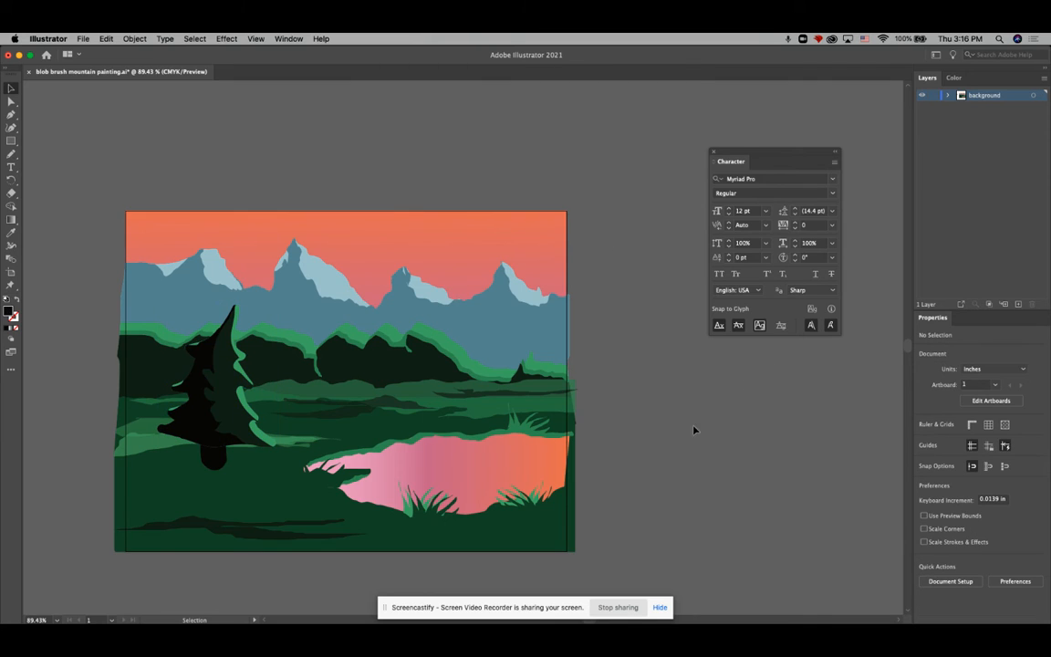
Place a copy of the tree on the empty canvas to the right of the landscape
{"action": "left_click", "coordinate": [220, 417]}
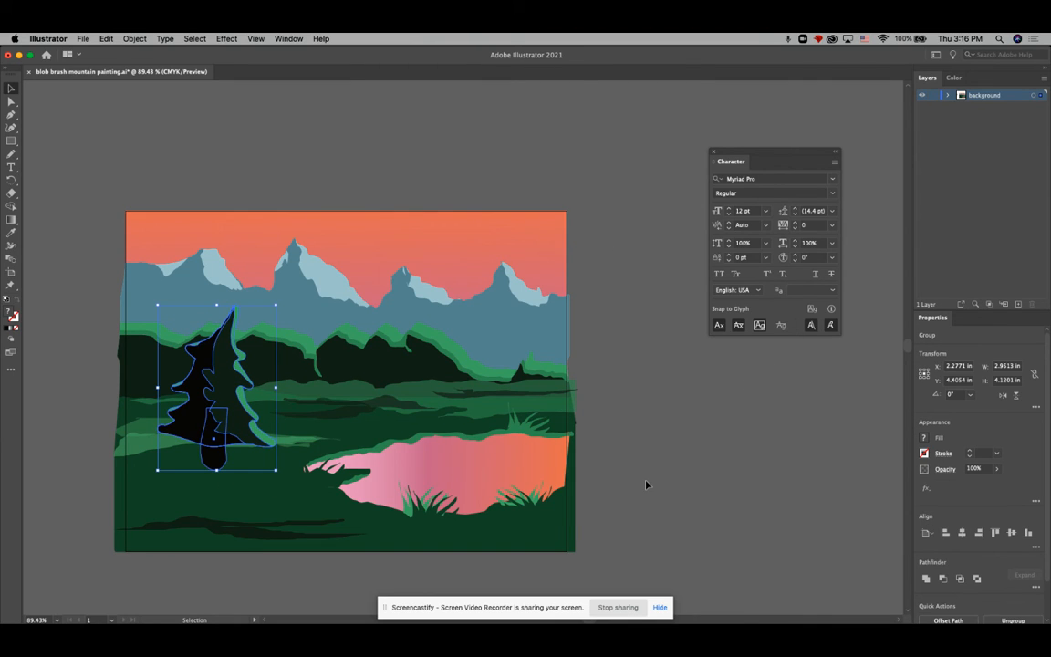
{"action": "key", "text": "a"}
{"action": "key", "text": "v"}
{"action": "left_click_drag", "start_coordinate": [199, 363], "coordinate": [841, 488]}
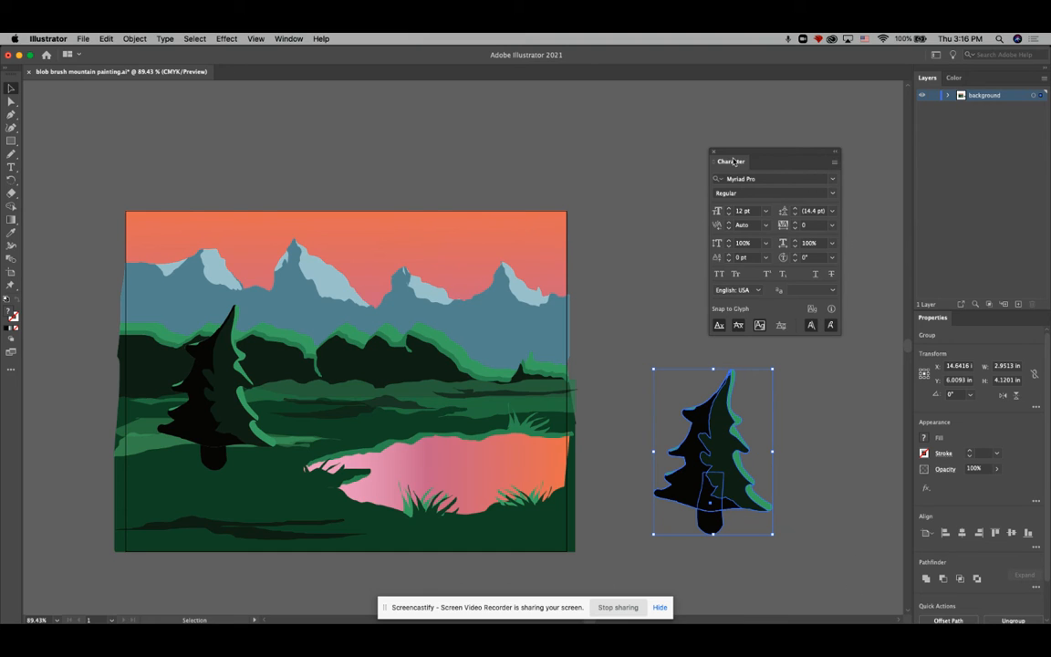
Unite all the shapes of the copied tree into a single silhouette with Pathfinder
{"action": "left_click", "coordinate": [194, 38]}
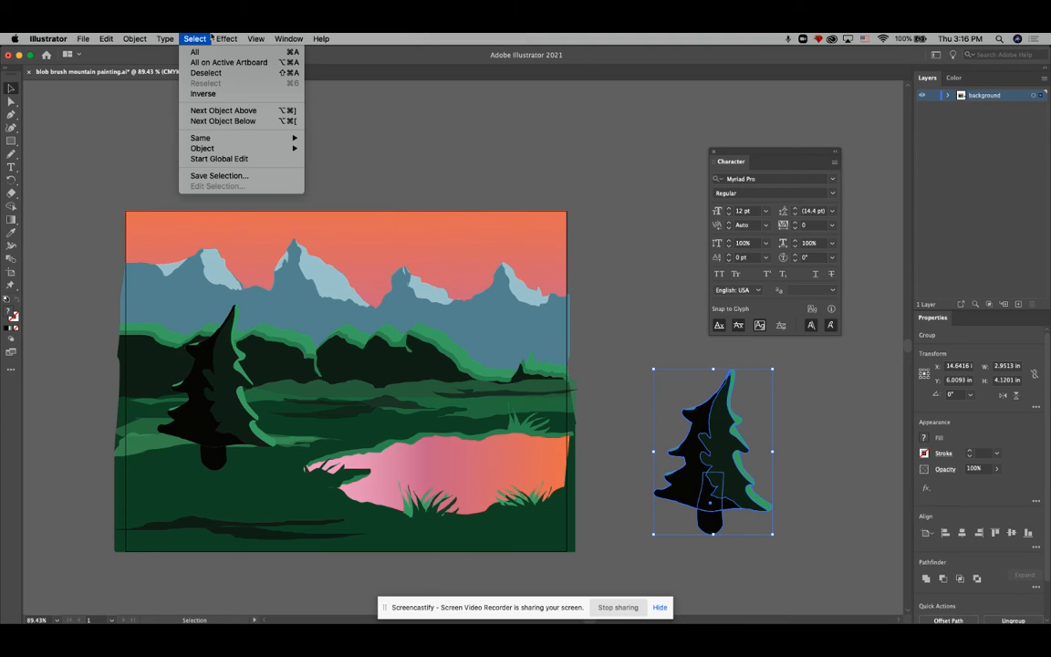
{"action": "mouse_move", "coordinate": [235, 39]}
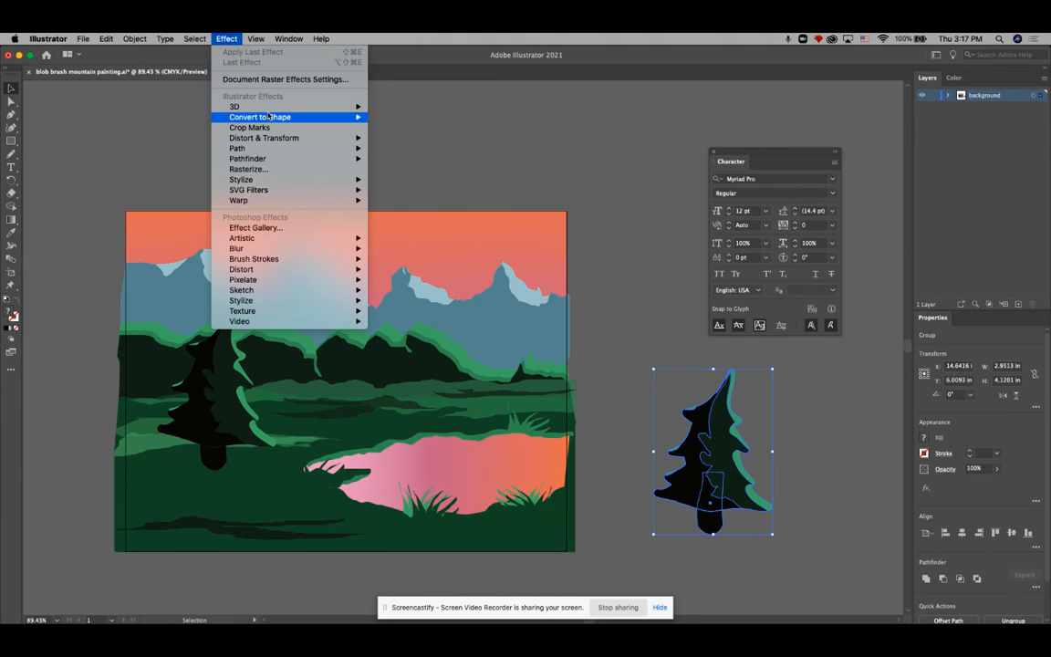
{"action": "mouse_move", "coordinate": [268, 117]}
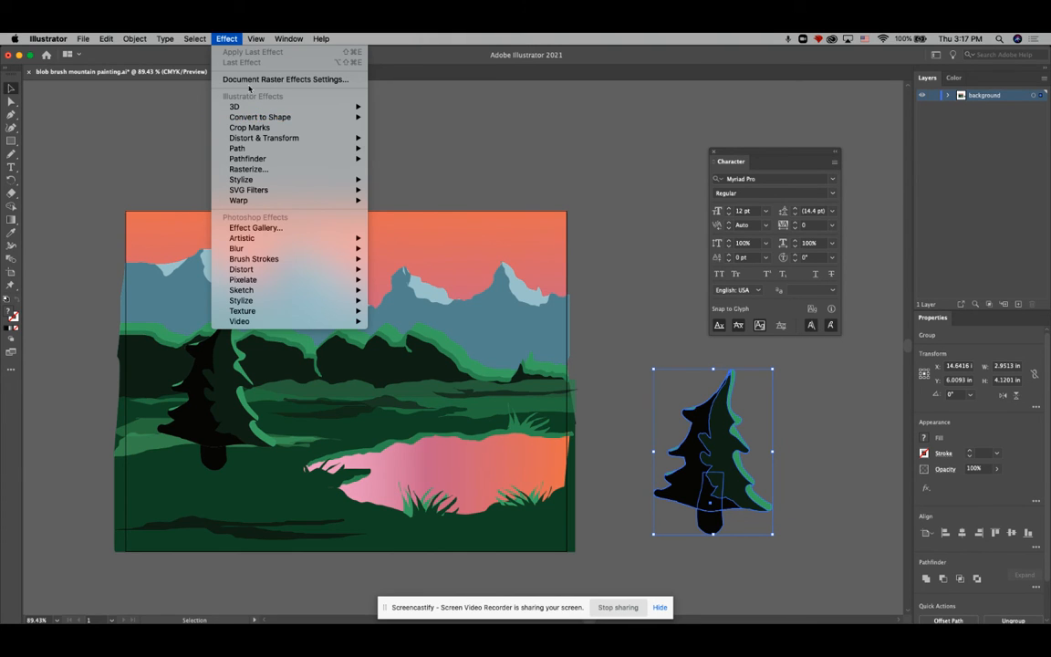
{"action": "mouse_move", "coordinate": [288, 38]}
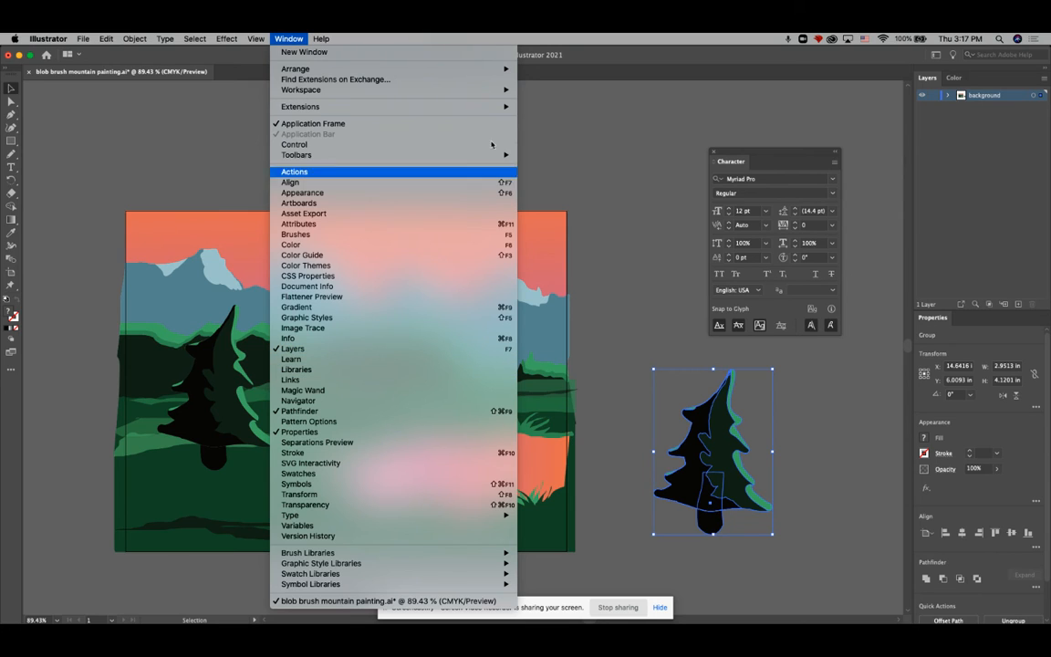
{"action": "left_click", "coordinate": [945, 588]}
{"action": "left_click", "coordinate": [927, 580]}
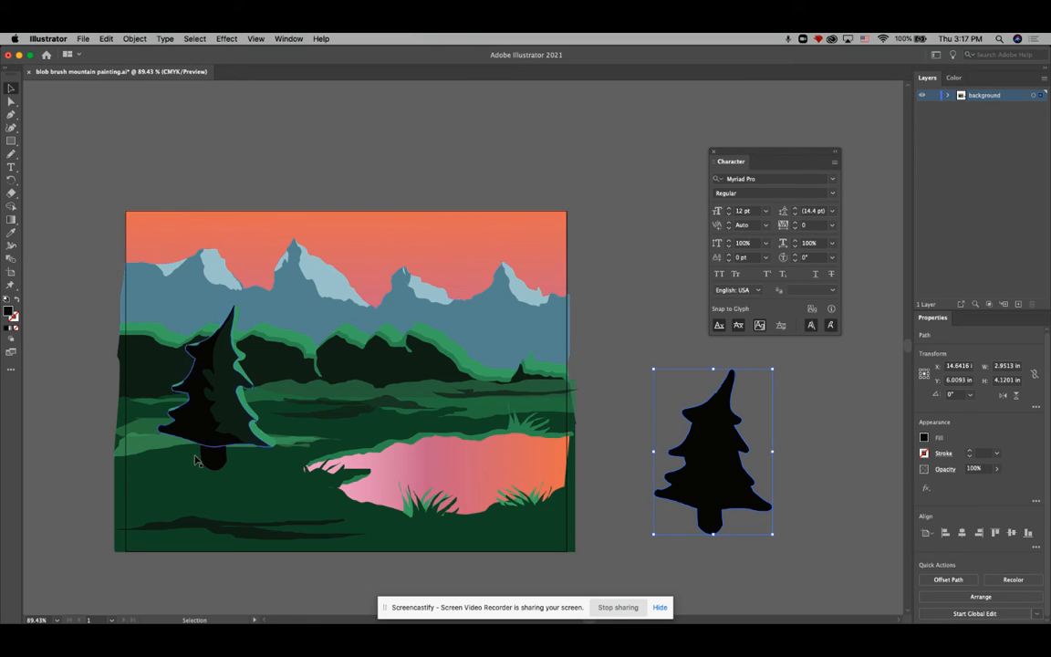
Fill the tree silhouette with a linear gradient and change its white stop to black
{"action": "left_click", "coordinate": [13, 332]}
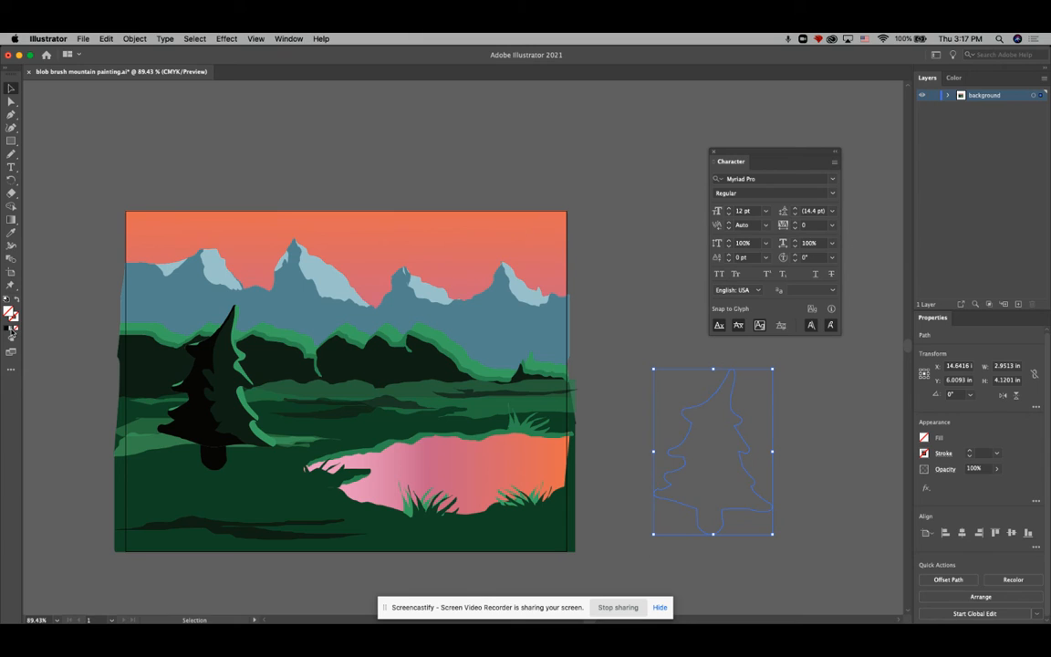
{"action": "left_click", "coordinate": [11, 328]}
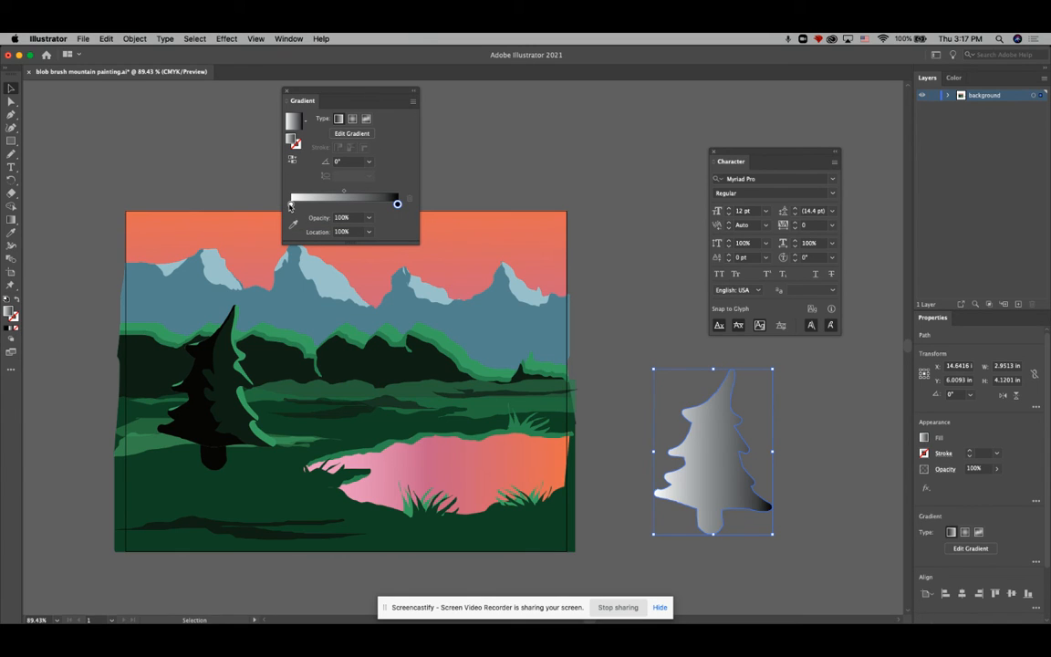
{"action": "double_click", "coordinate": [291, 204]}
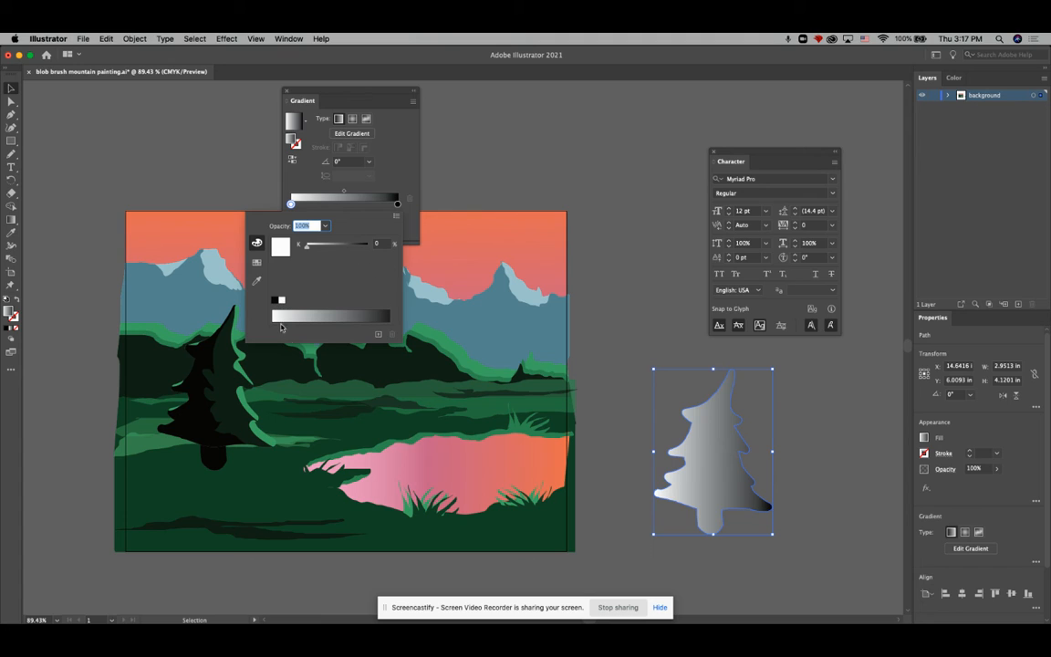
{"action": "left_click", "coordinate": [278, 301]}
{"action": "left_click", "coordinate": [399, 174]}
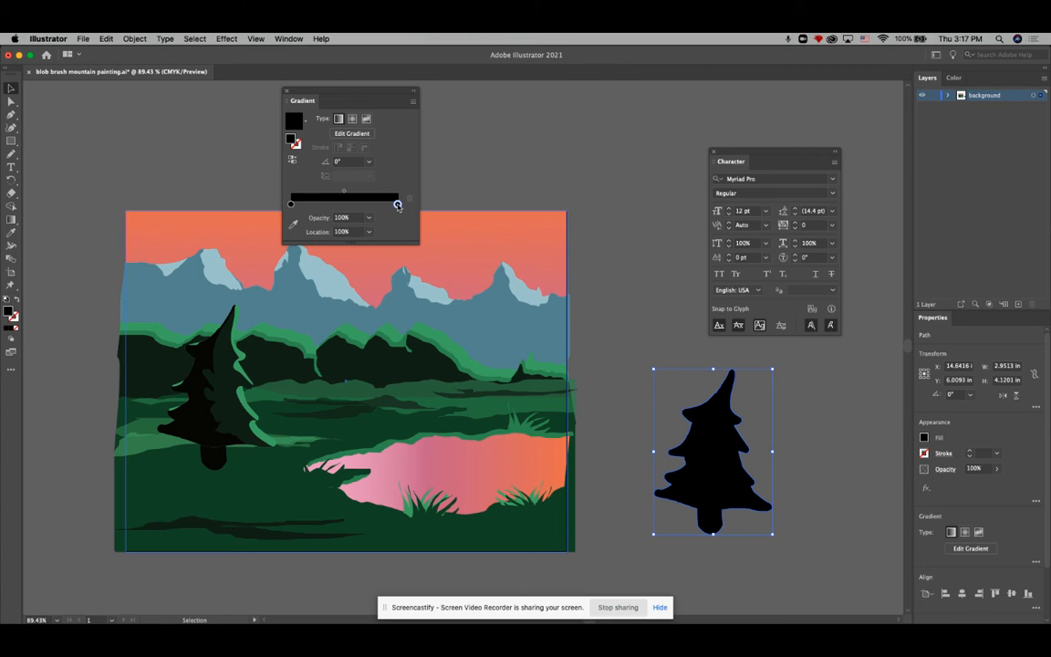
Set the opacity of the gradient's end stop to 50%
{"action": "double_click", "coordinate": [397, 203]}
{"action": "left_click", "coordinate": [385, 181]}
{"action": "left_click", "coordinate": [369, 217]}
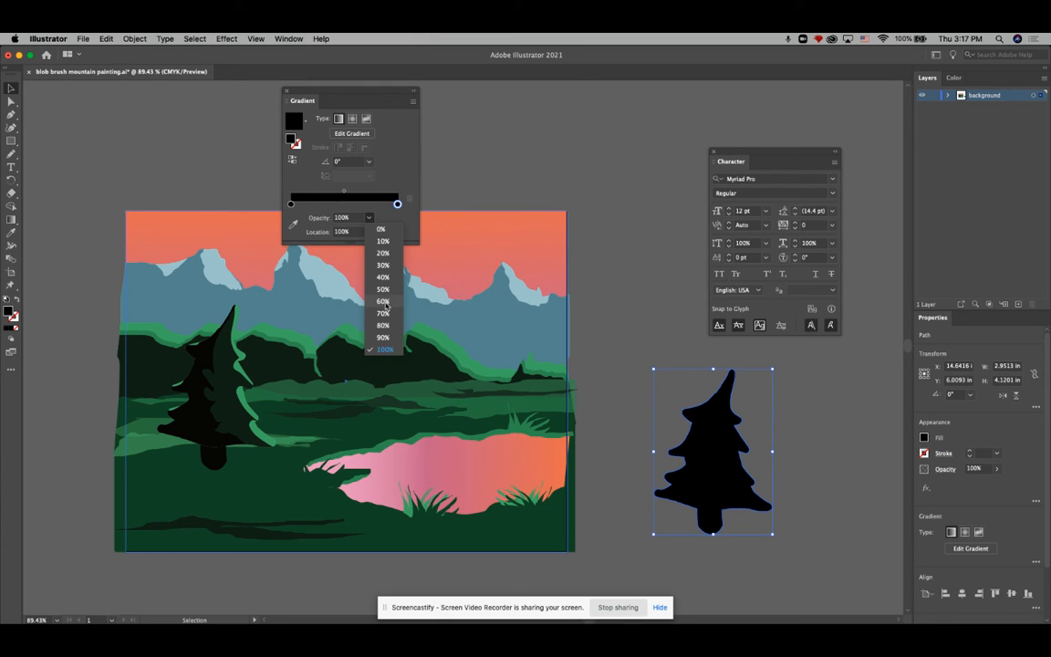
{"action": "left_click", "coordinate": [383, 288]}
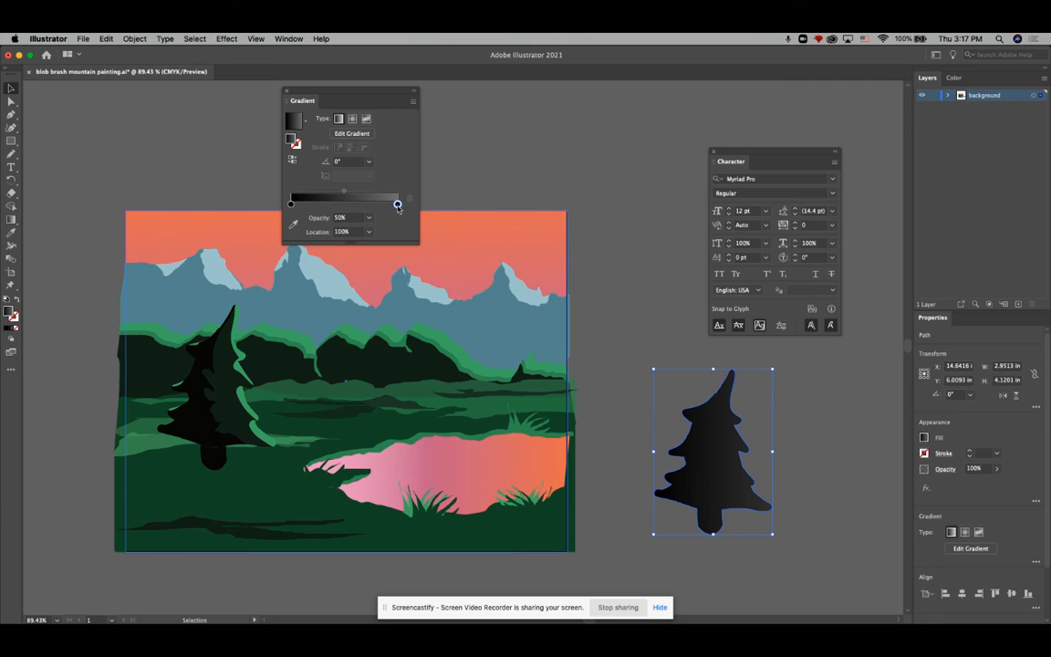
Rotate the silhouette's gradient to about -90.5° with the Gradient tool so it fades toward the trunk
{"action": "left_click", "coordinate": [11, 219]}
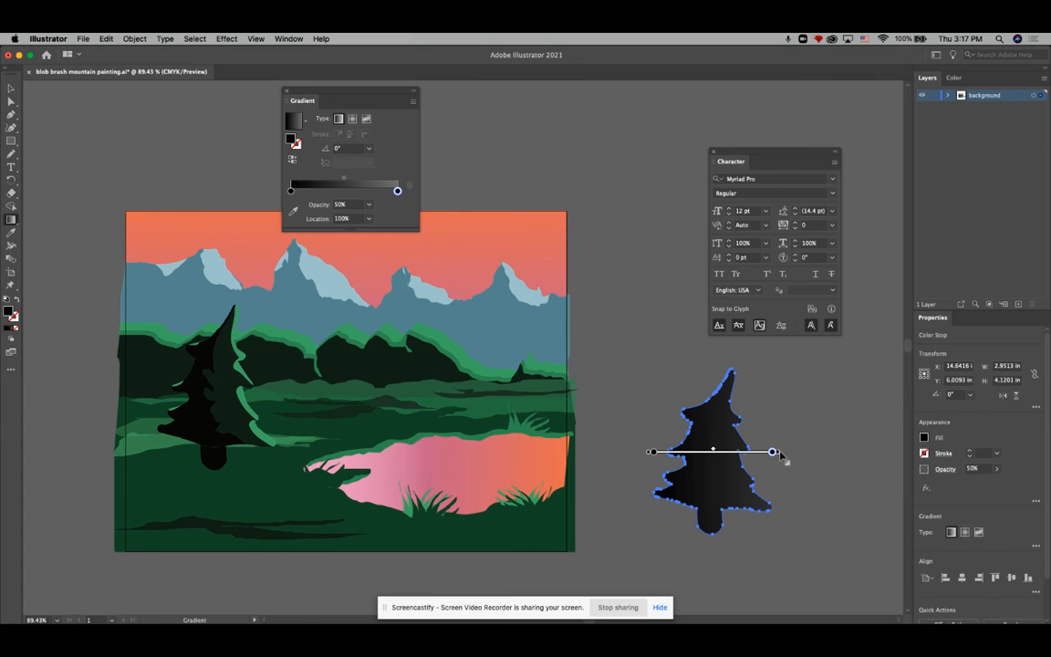
{"action": "mouse_move", "coordinate": [782, 450]}
{"action": "left_mouse_down"}
{"action": "mouse_move", "coordinate": [718, 347]}
{"action": "mouse_move", "coordinate": [652, 329]}
{"action": "mouse_move", "coordinate": [765, 508]}
{"action": "mouse_move", "coordinate": [638, 560]}
{"action": "mouse_move", "coordinate": [666, 542]}
{"action": "mouse_move", "coordinate": [640, 542]}
{"action": "mouse_move", "coordinate": [713, 541]}
{"action": "left_mouse_up"}
{"action": "scroll", "coordinate": [638, 547], "scroll_direction": "down", "scroll_amount": 1}
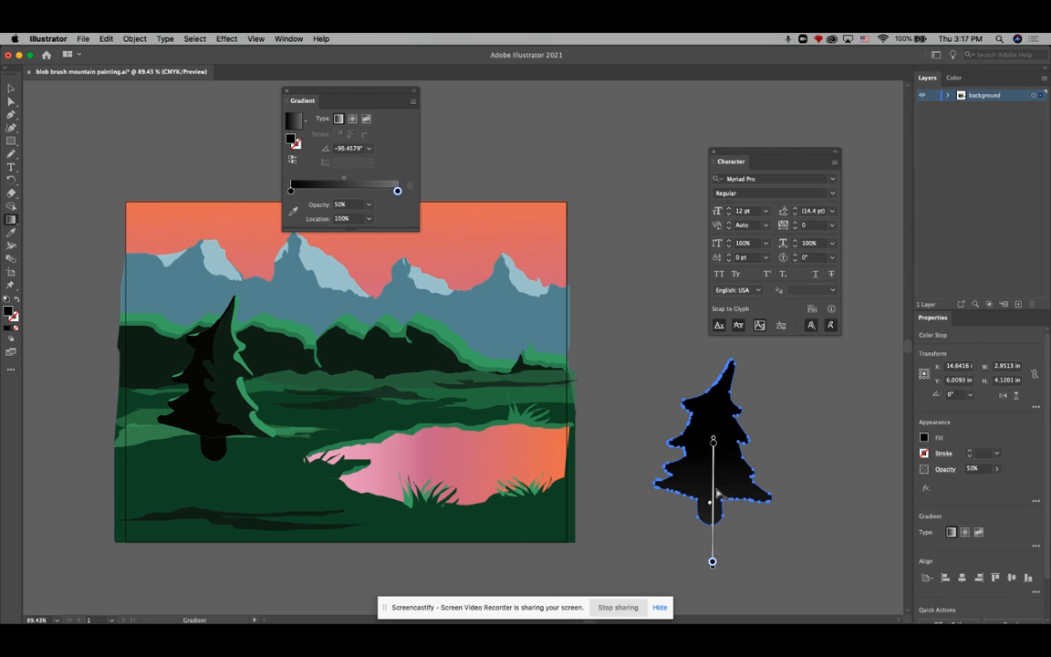
Try shifting the gradient up with 30% opacity on its end stop and a midpoint at about 55%, and undo these changes
{"action": "left_click_drag", "start_coordinate": [715, 486], "coordinate": [716, 438]}
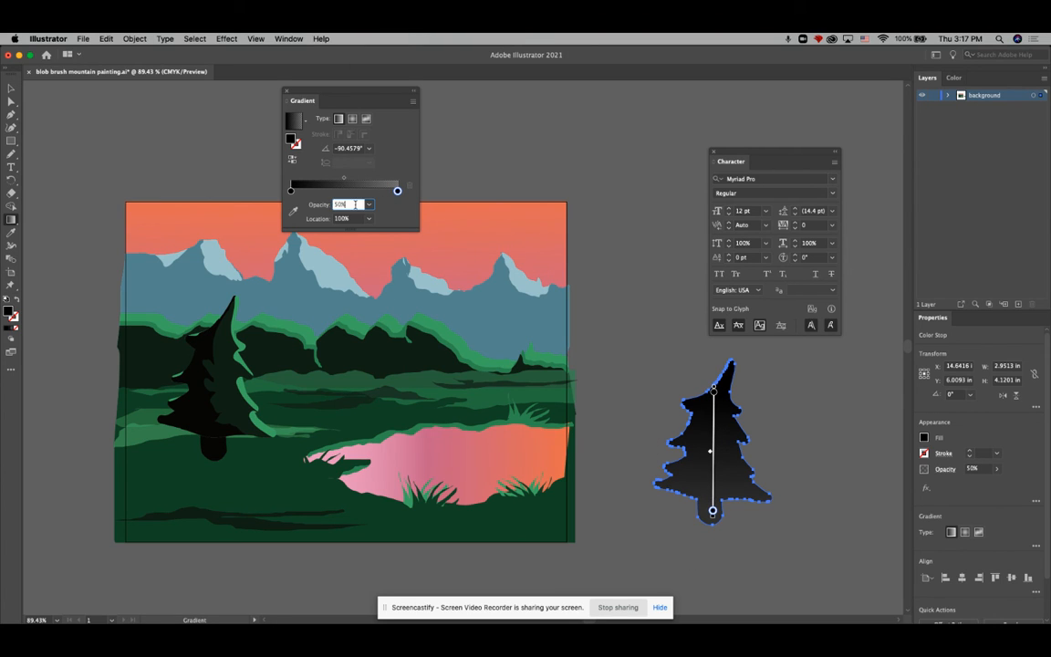
{"action": "left_click", "coordinate": [368, 204]}
{"action": "left_click", "coordinate": [383, 252]}
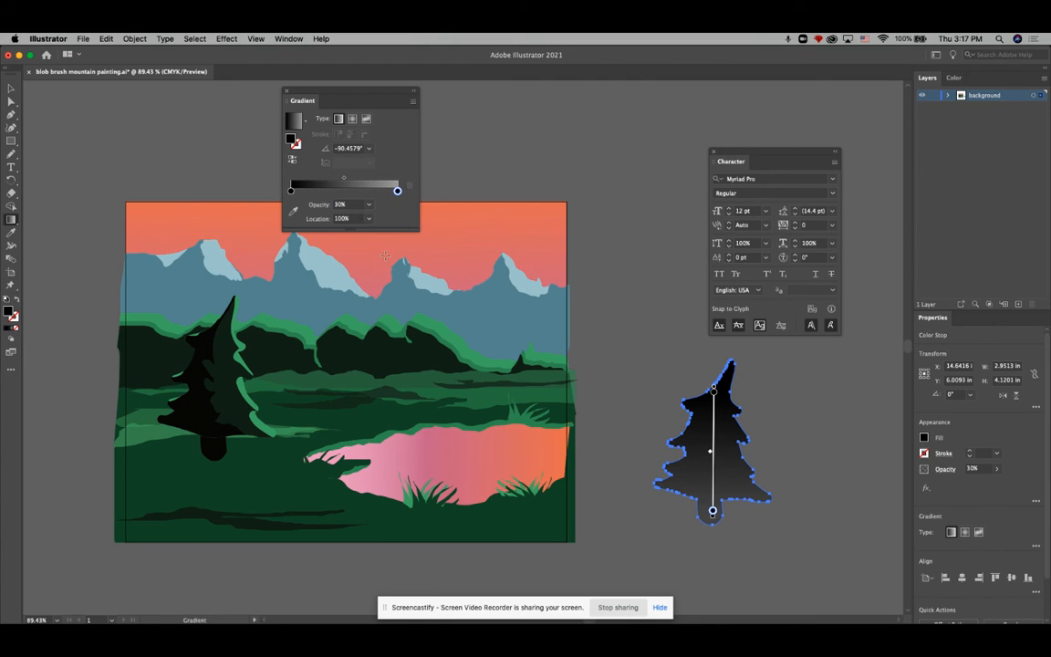
{"action": "left_click_drag", "start_coordinate": [344, 181], "coordinate": [350, 181]}
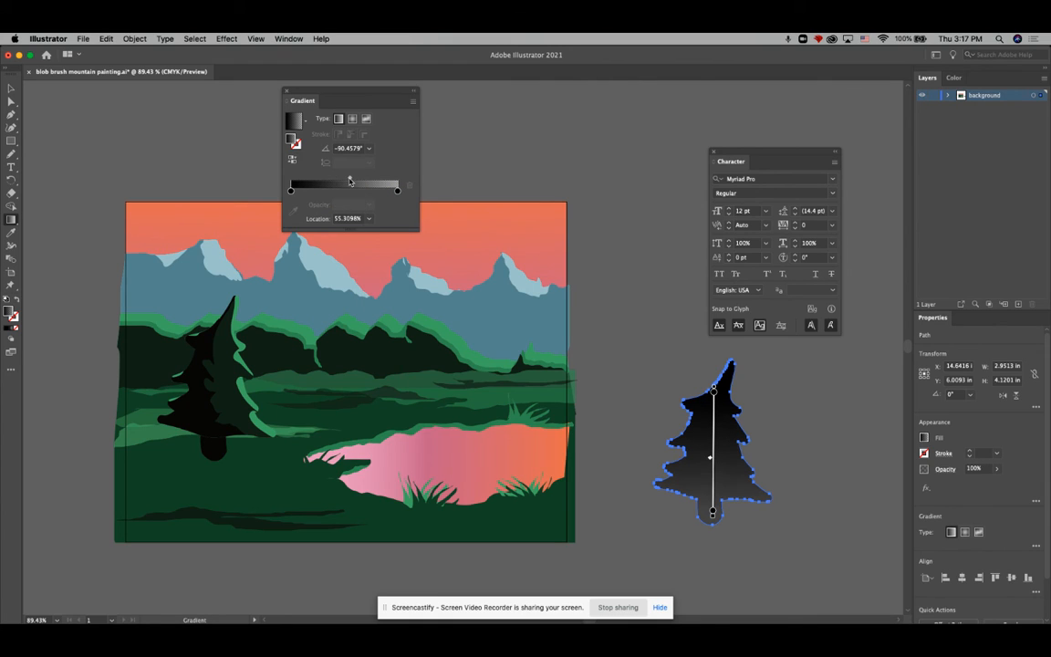
{"action": "key", "text": "v"}
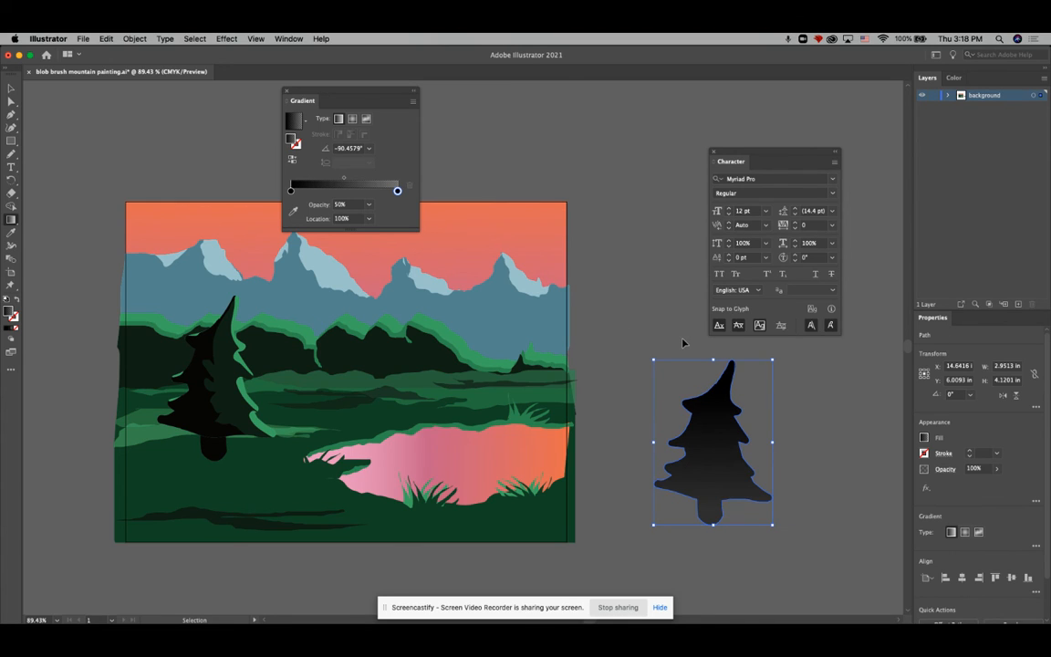
Flip the gradient to about 93.1° so it runs from opaque at the trunk to the 50% stop near the upper branches, and deselect the silhouette
{"action": "key", "text": "g"}
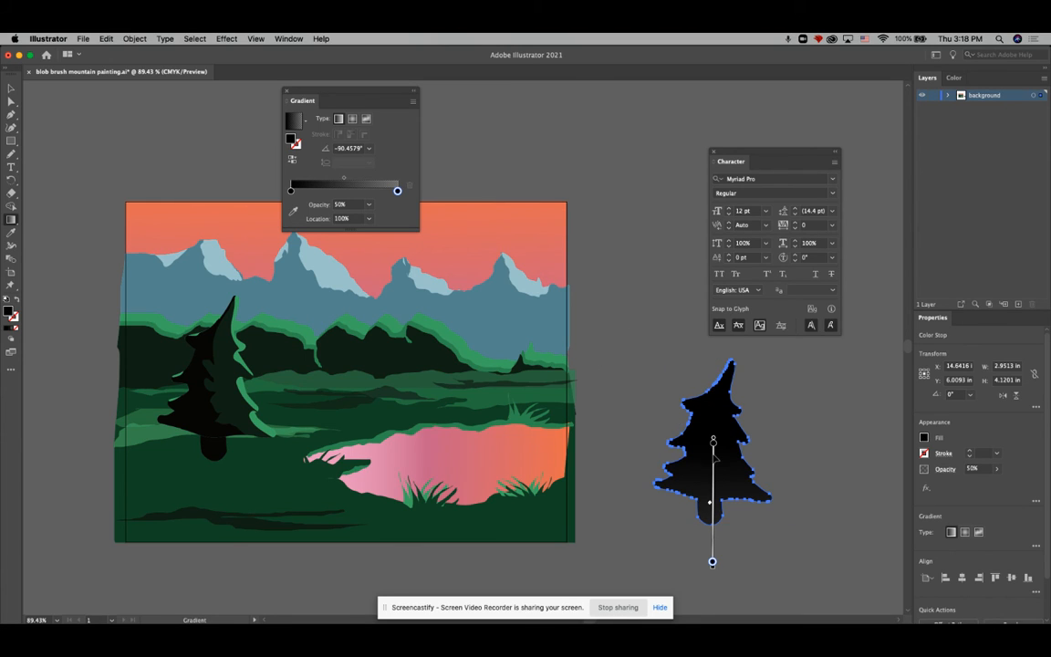
{"action": "mouse_move", "coordinate": [714, 442]}
{"action": "left_mouse_down"}
{"action": "mouse_move", "coordinate": [645, 472]}
{"action": "mouse_move", "coordinate": [714, 395]}
{"action": "left_mouse_up"}
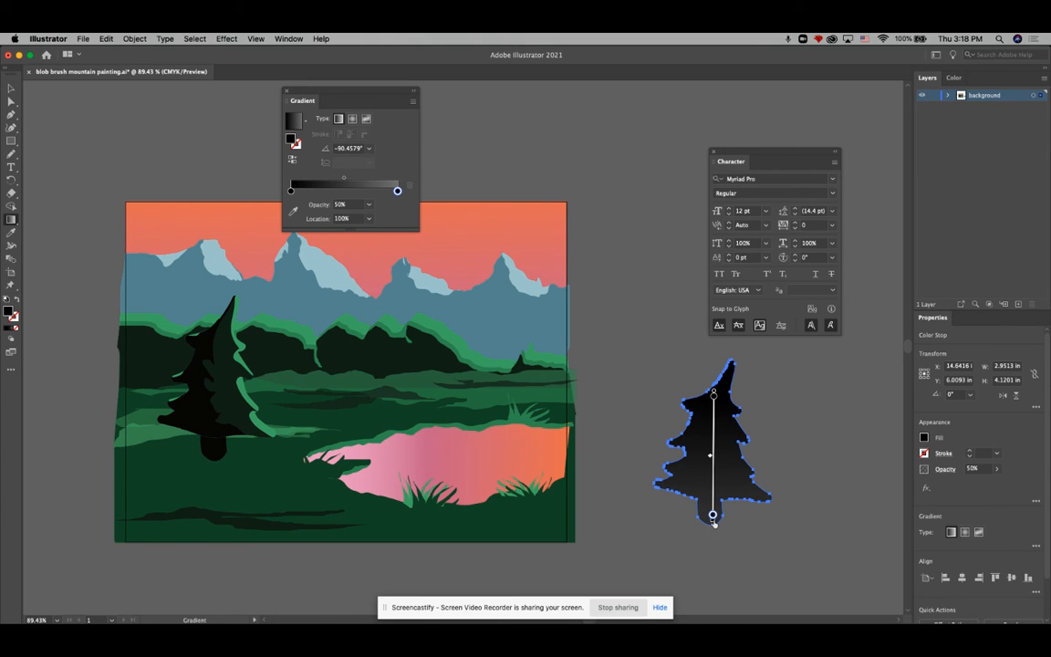
{"action": "mouse_move", "coordinate": [712, 517]}
{"action": "left_mouse_down"}
{"action": "mouse_move", "coordinate": [833, 386]}
{"action": "mouse_move", "coordinate": [692, 282]}
{"action": "mouse_move", "coordinate": [701, 278]}
{"action": "left_mouse_up"}
{"action": "left_click_drag", "start_coordinate": [778, 157], "coordinate": [888, 157]}
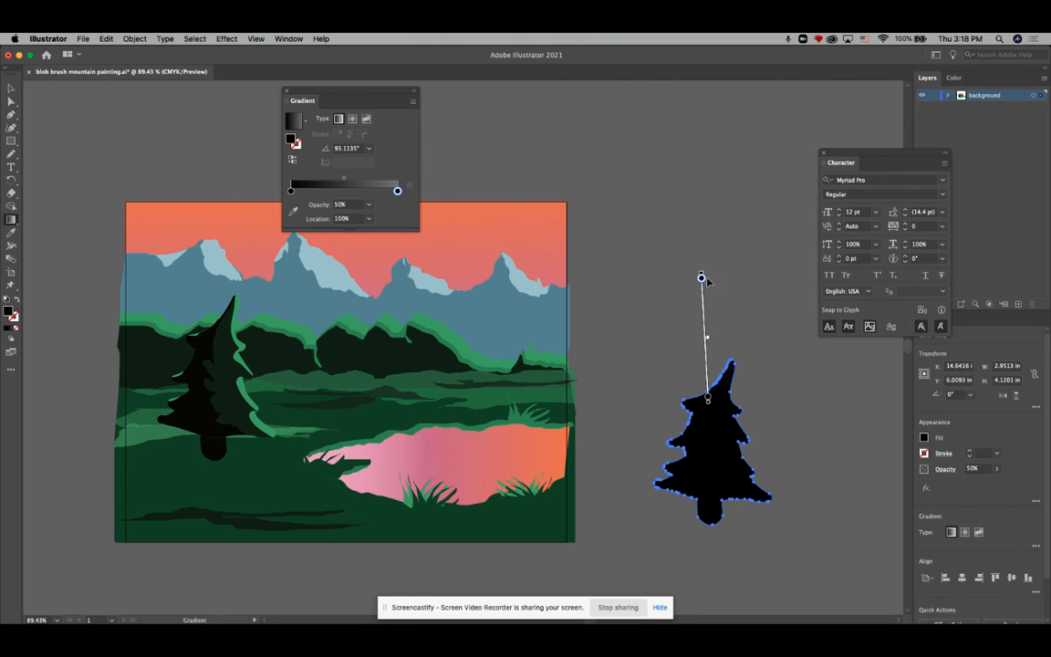
{"action": "left_click_drag", "start_coordinate": [702, 299], "coordinate": [708, 424]}
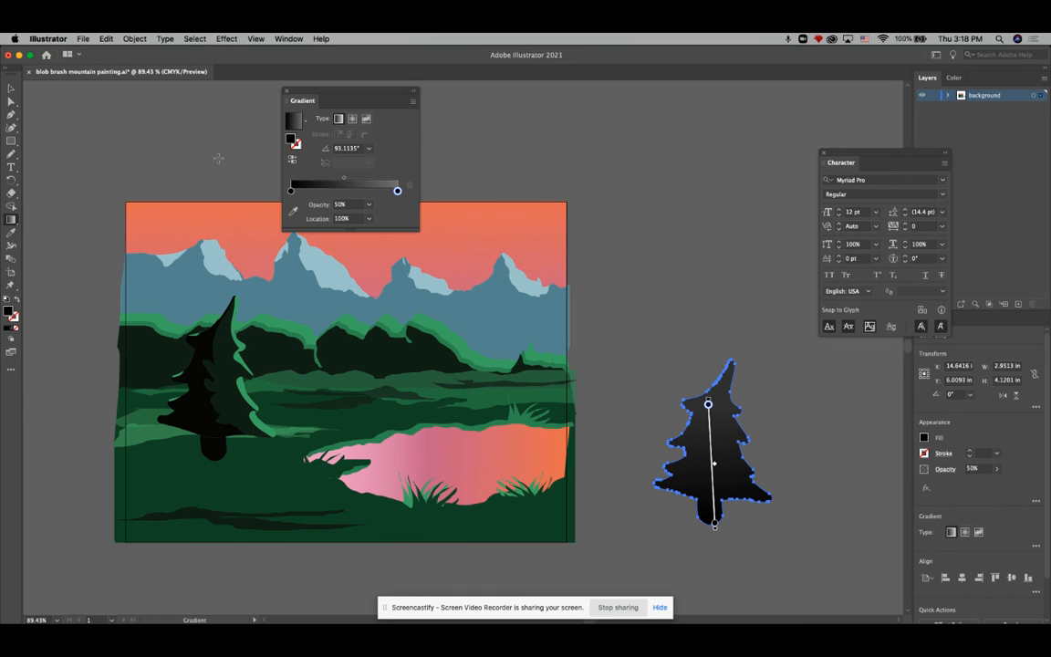
{"action": "left_click", "coordinate": [11, 87]}
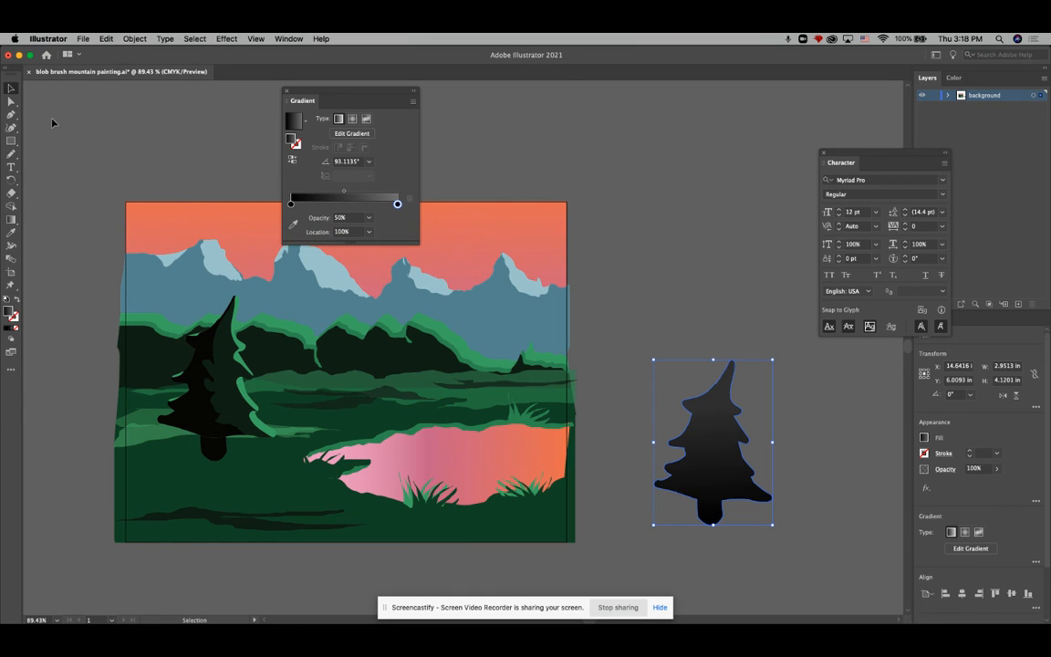
{"action": "left_click", "coordinate": [47, 108]}
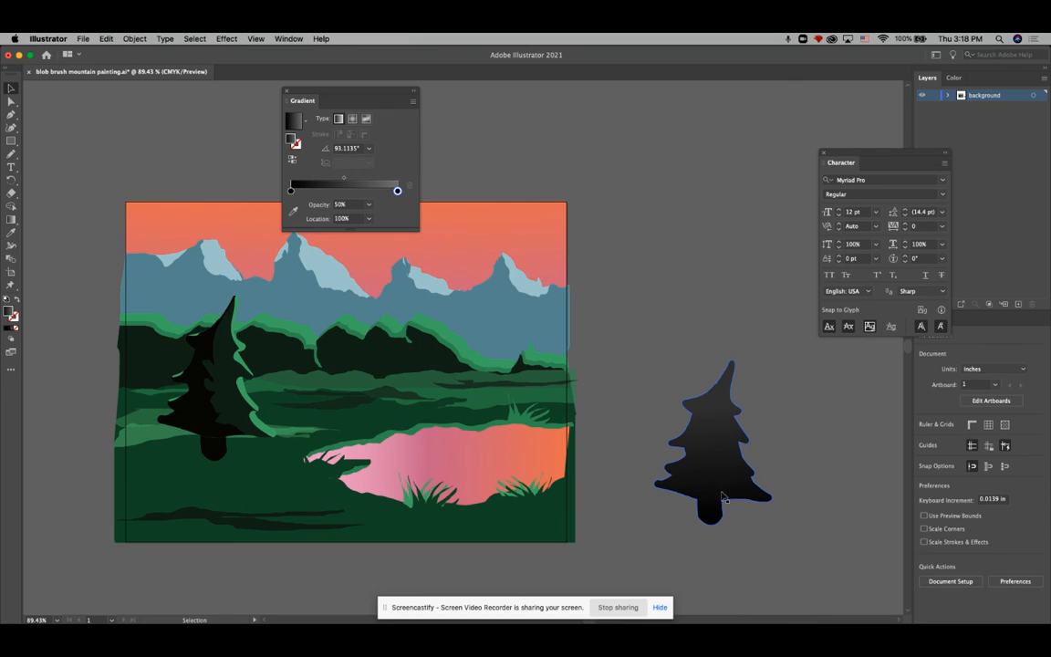
Turn the tree silhouette upside down to about 150°, narrow it slightly, and place it against the base of the trunk as a shadow
{"action": "left_click", "coordinate": [741, 445]}
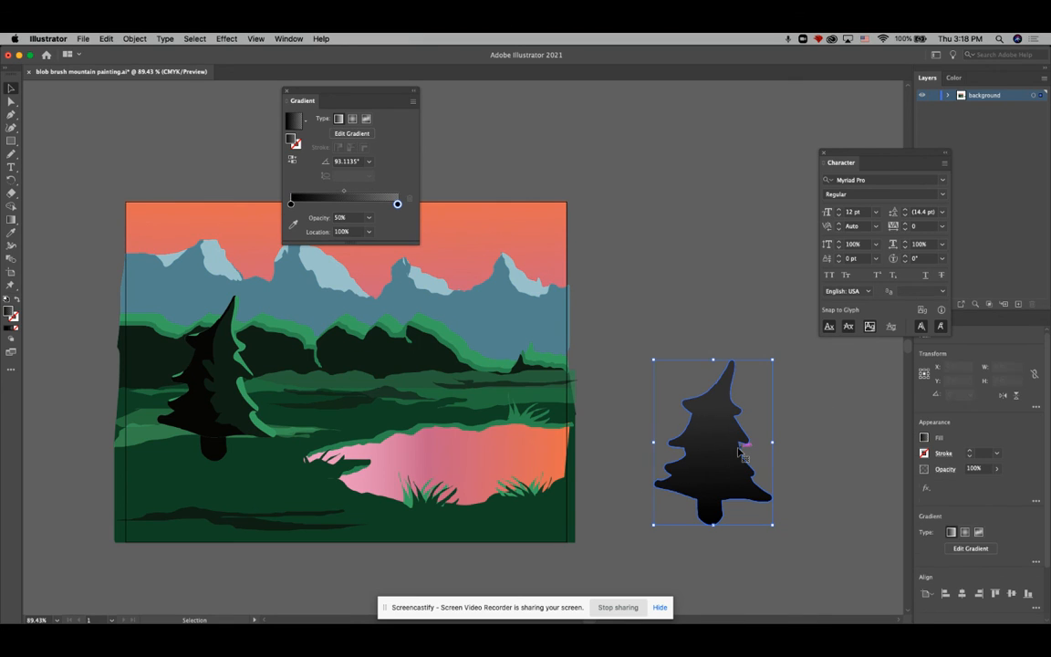
{"action": "left_click_drag", "start_coordinate": [777, 360], "coordinate": [617, 533]}
{"action": "mouse_move", "coordinate": [716, 436]}
{"action": "left_mouse_down"}
{"action": "mouse_move", "coordinate": [146, 511]}
{"action": "mouse_move", "coordinate": [190, 523]}
{"action": "left_mouse_up"}
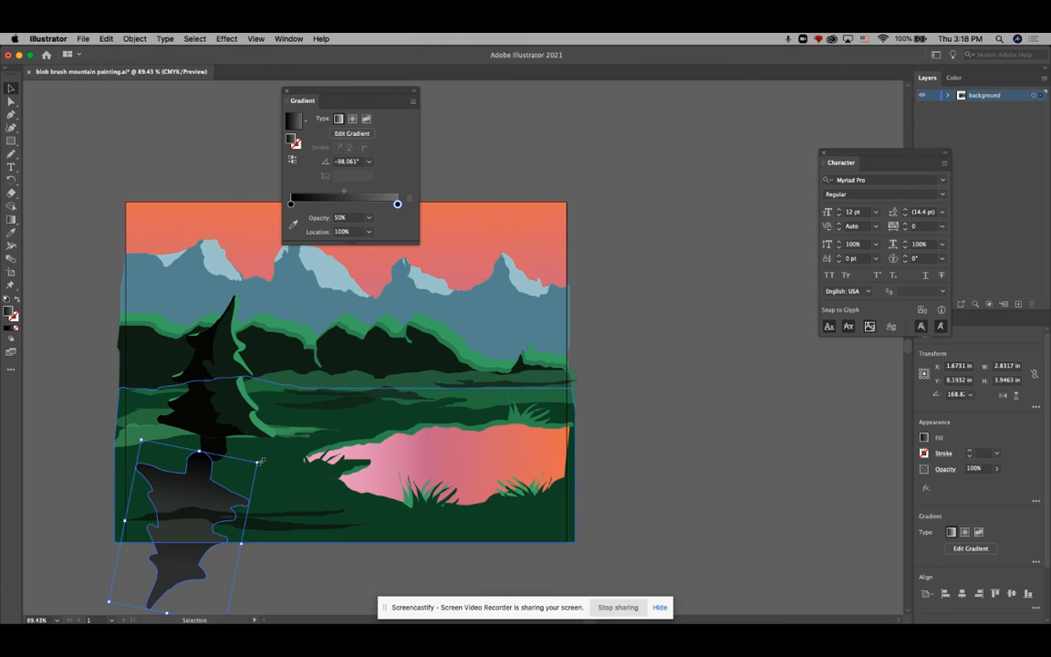
{"action": "left_click_drag", "start_coordinate": [262, 461], "coordinate": [279, 490]}
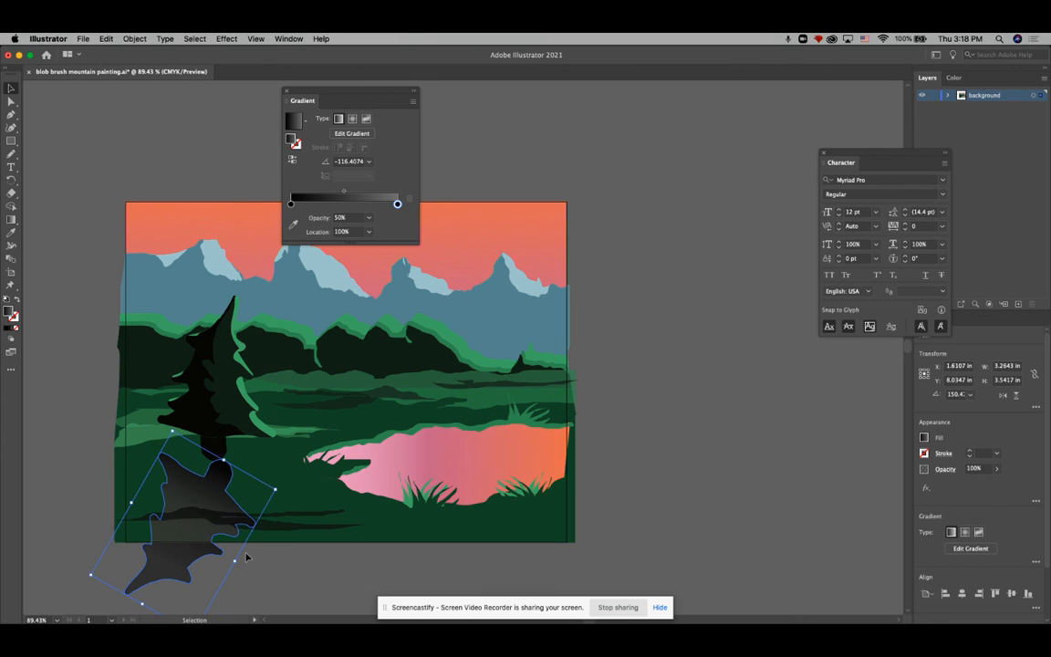
{"action": "left_click_drag", "start_coordinate": [237, 562], "coordinate": [226, 555]}
{"action": "mouse_move", "coordinate": [201, 507]}
{"action": "left_mouse_down"}
{"action": "mouse_move", "coordinate": [192, 504]}
{"action": "mouse_move", "coordinate": [200, 485]}
{"action": "left_mouse_up"}
{"action": "left_click", "coordinate": [288, 584]}
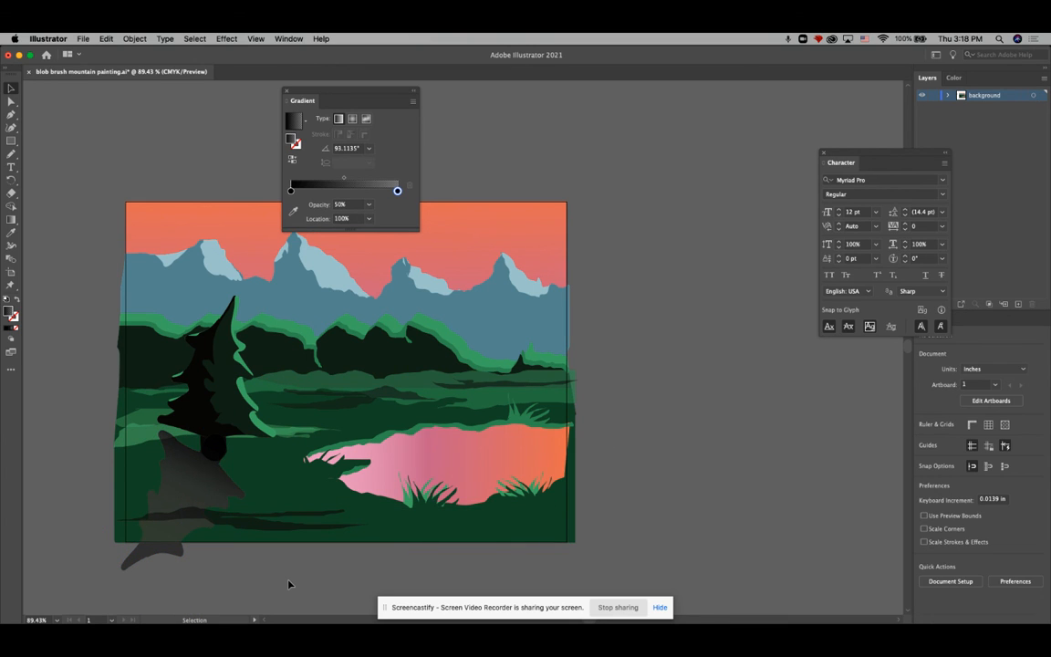
Rotate the shadow further to about 123° and reposition it so its trunk end meets the tree's base
{"action": "left_click", "coordinate": [176, 473]}
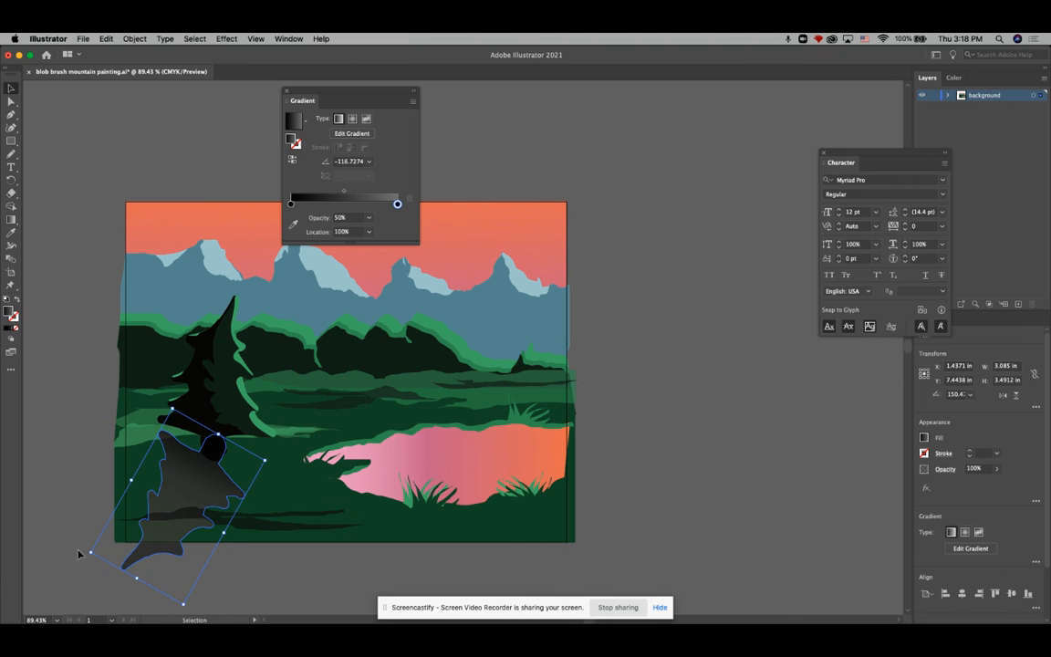
{"action": "left_click_drag", "start_coordinate": [85, 552], "coordinate": [78, 502]}
{"action": "left_click_drag", "start_coordinate": [174, 456], "coordinate": [151, 484]}
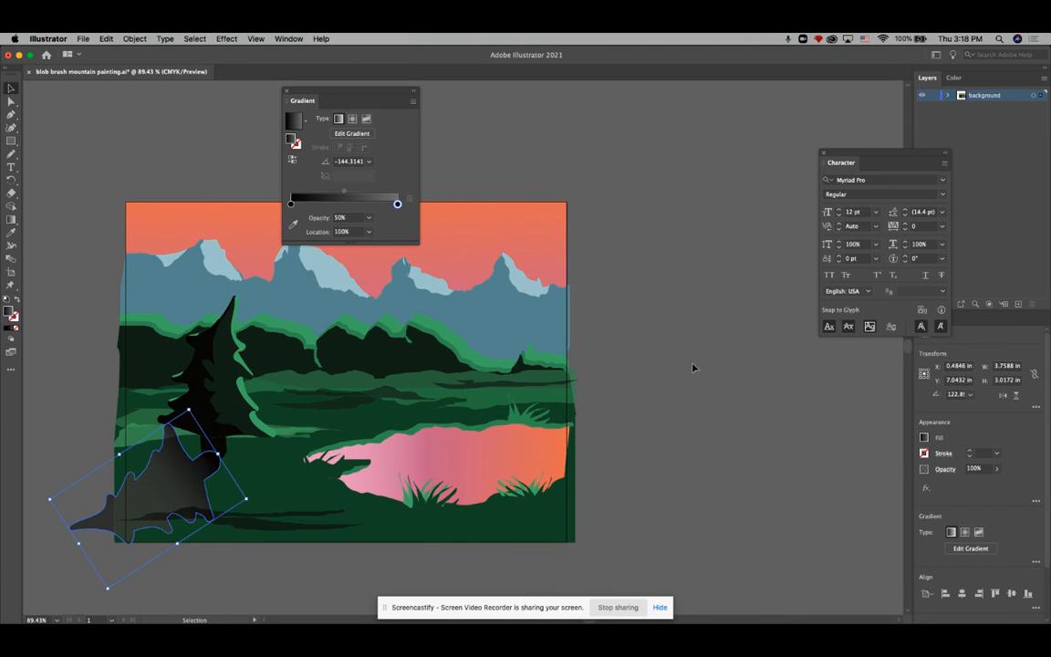
Try an overall opacity of 60% on the shadow and return it to 100%
{"action": "left_click", "coordinate": [996, 468]}
{"action": "left_click_drag", "start_coordinate": [1000, 484], "coordinate": [979, 486]}
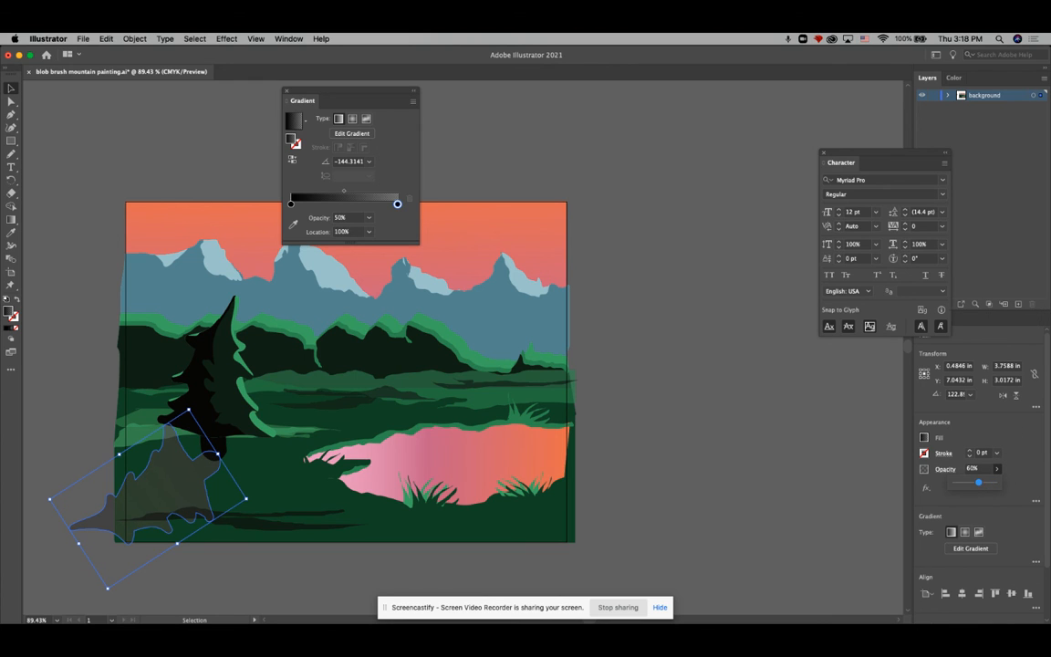
{"action": "left_click", "coordinate": [1001, 469]}
{"action": "left_click", "coordinate": [1022, 425]}
{"action": "left_click", "coordinate": [997, 471]}
{"action": "left_click_drag", "start_coordinate": [983, 486], "coordinate": [1038, 482]}
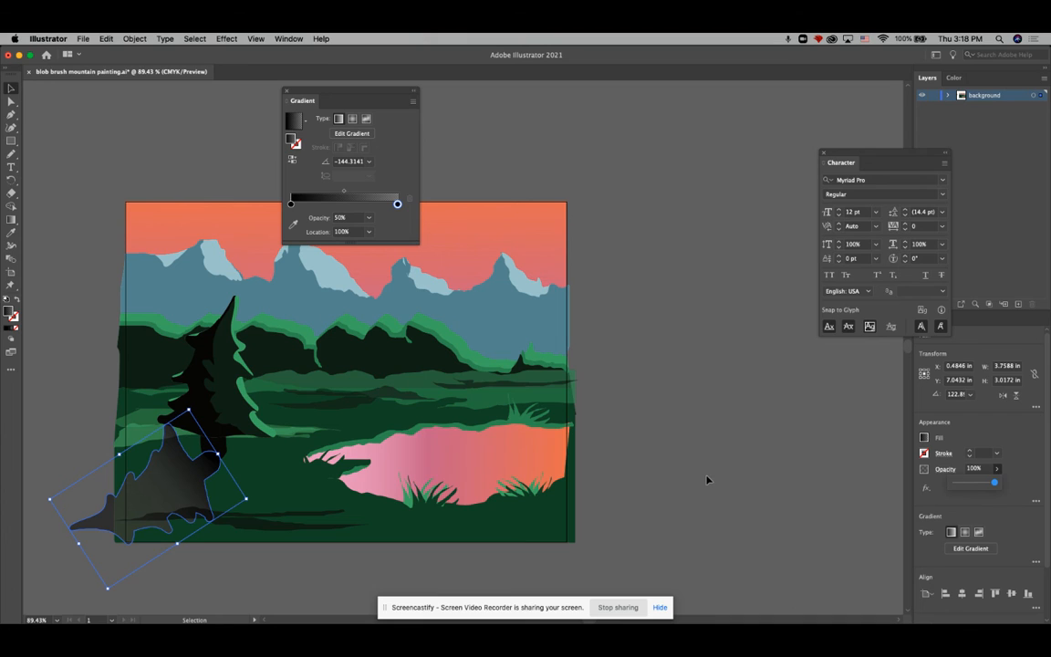
{"action": "left_click", "coordinate": [76, 177]}
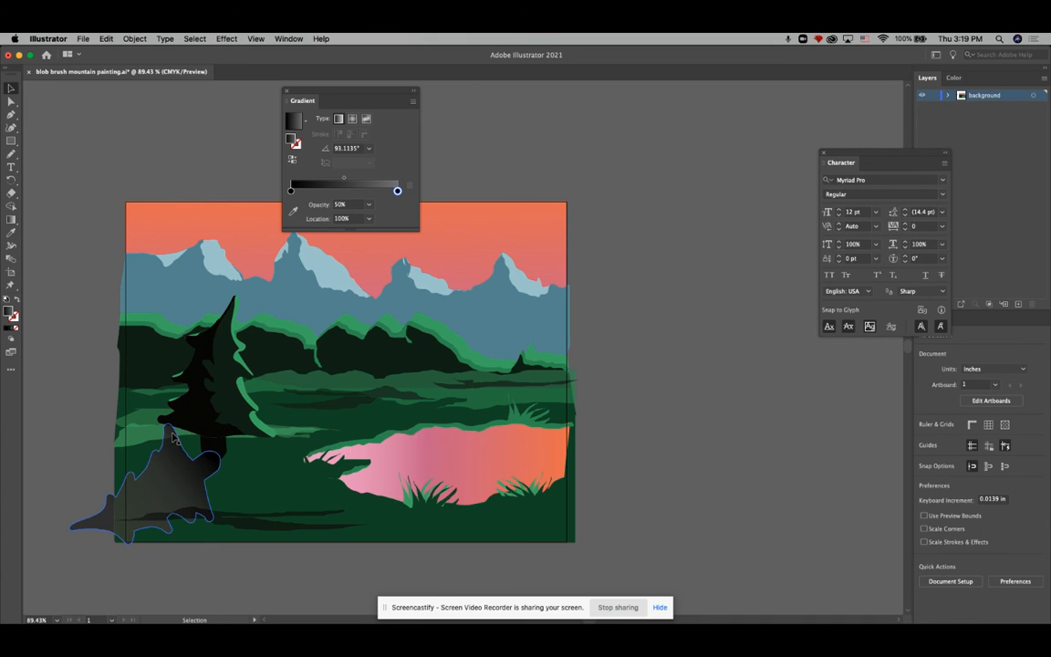
{"action": "left_click", "coordinate": [171, 461]}
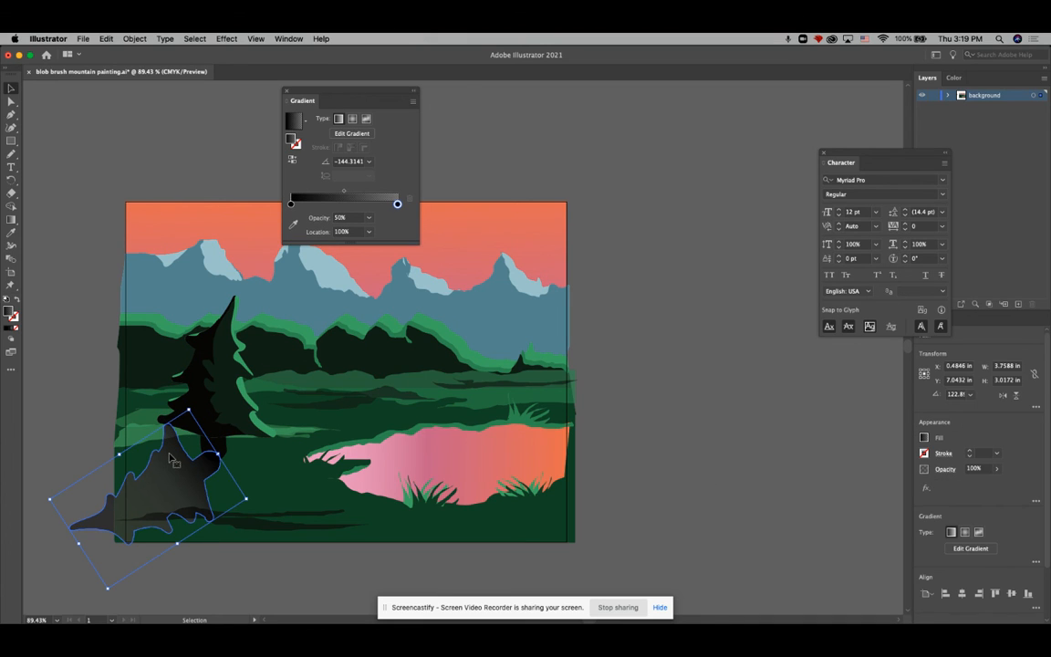
{"action": "left_click", "coordinate": [161, 38]}
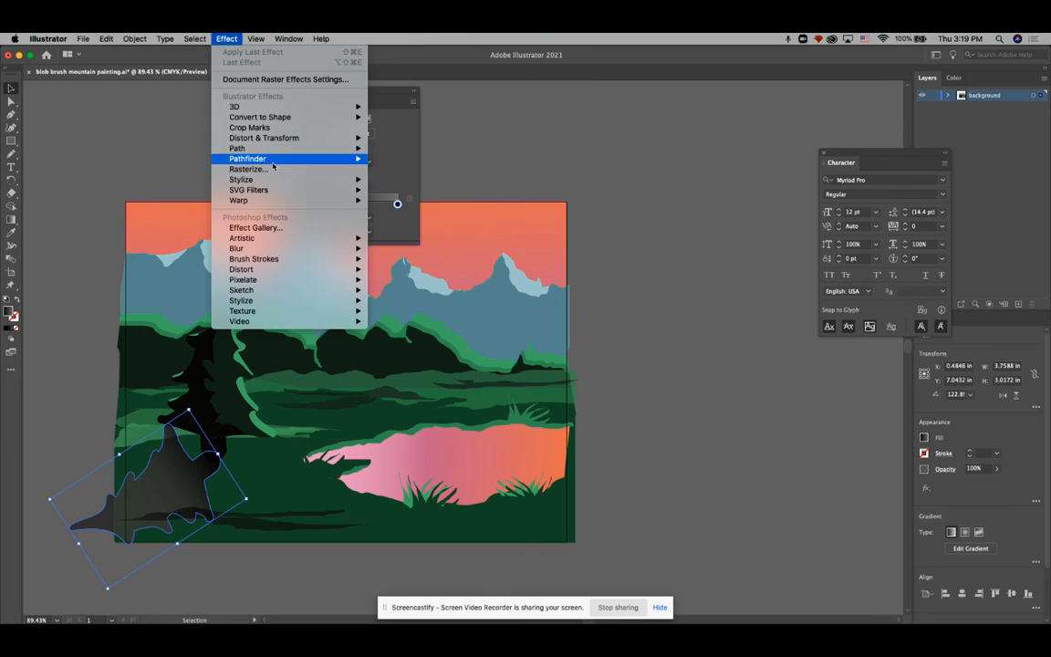
{"action": "mouse_move", "coordinate": [267, 140]}
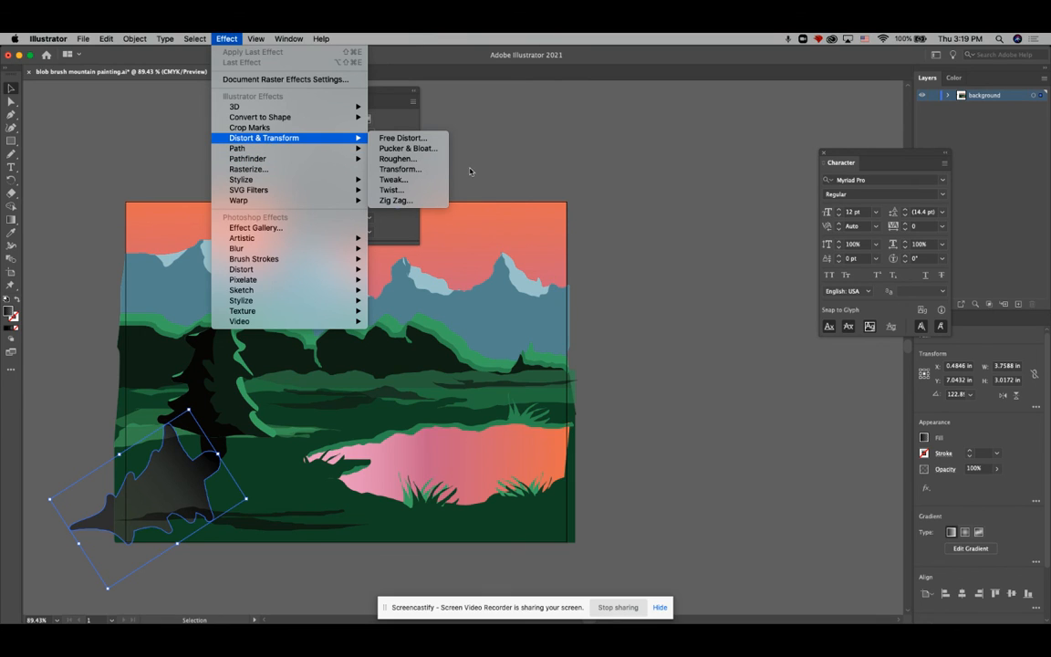
{"action": "left_click", "coordinate": [397, 200]}
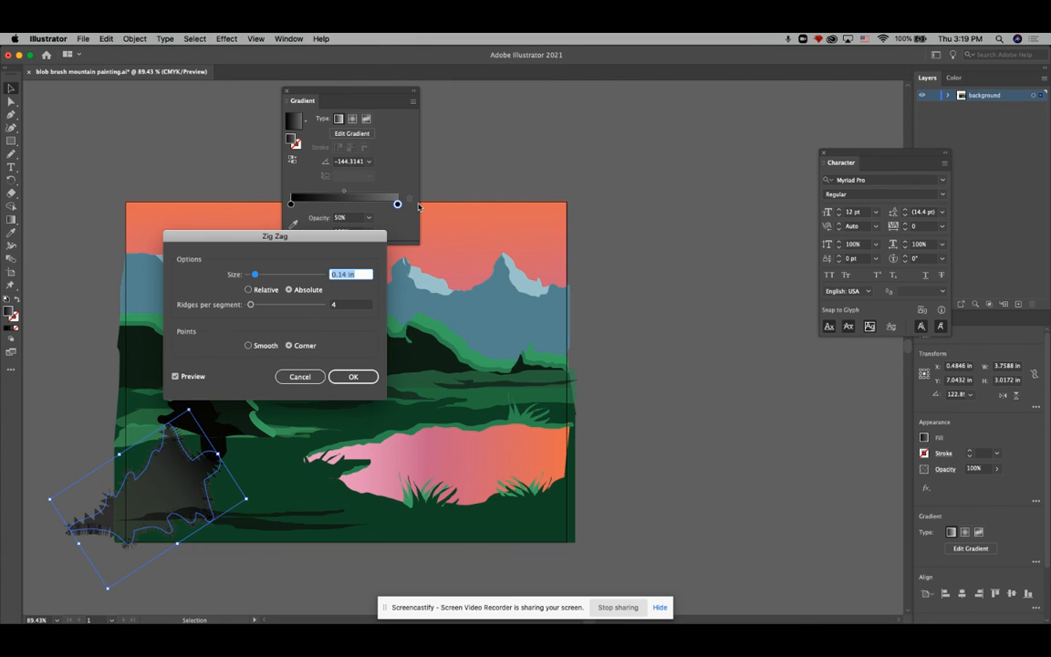
{"action": "left_click", "coordinate": [300, 377]}
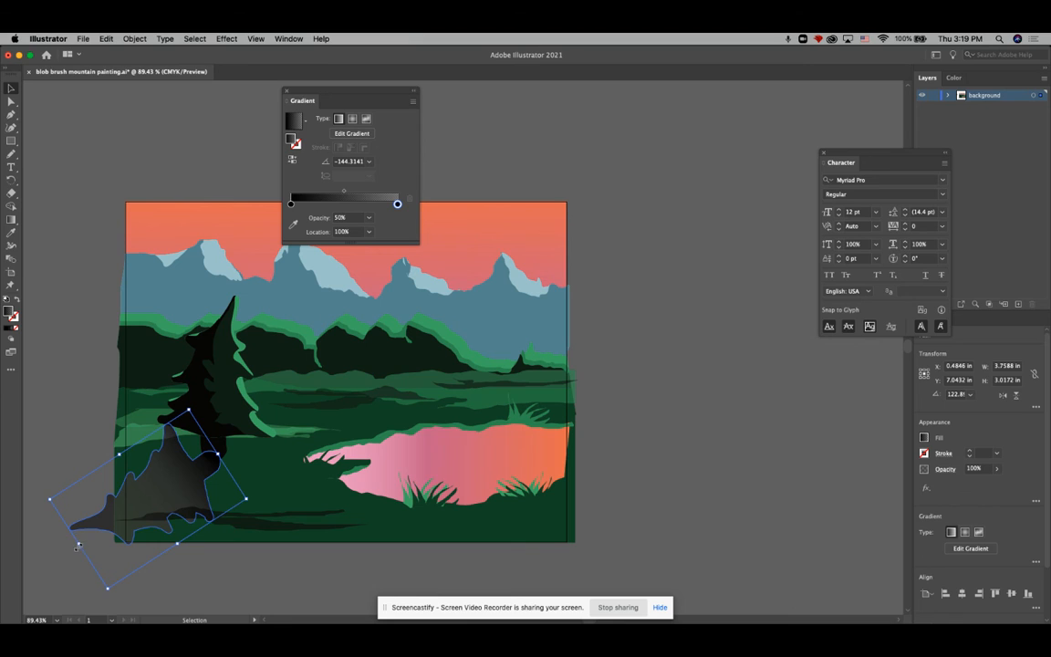
Shorten the shadow to about 2.97 by 2.70 in and move it back against the trunk's base
{"action": "left_click_drag", "start_coordinate": [79, 544], "coordinate": [113, 522]}
{"action": "left_click_drag", "start_coordinate": [185, 490], "coordinate": [169, 465]}
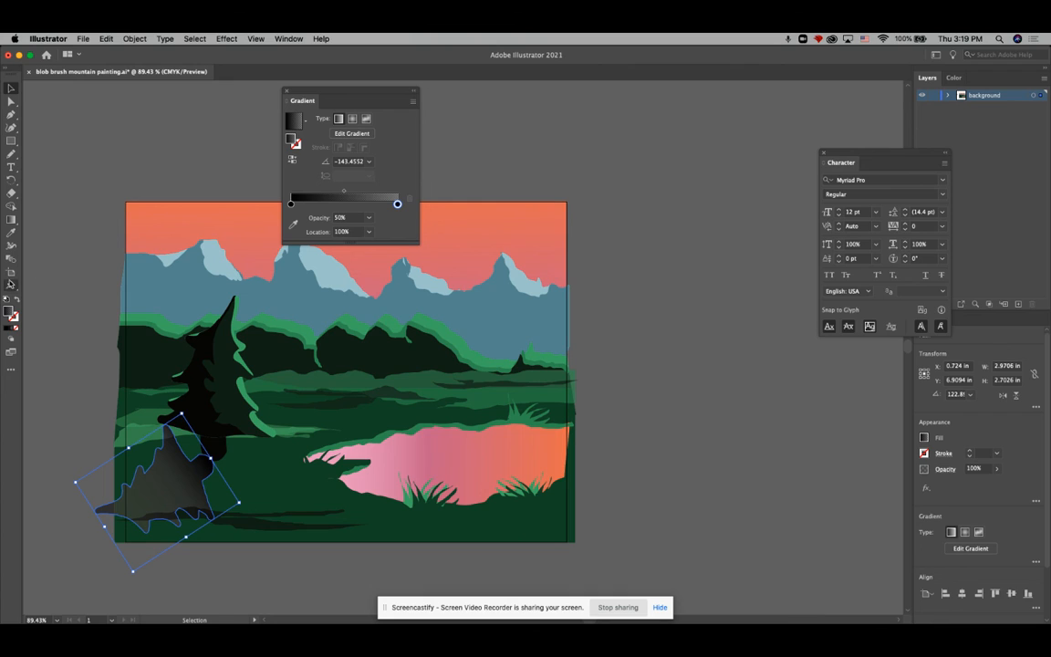
Puppet Warp the shadow, pulling its upper branch down, its lower branch outward and its trunk end toward the tree's base
{"action": "left_click", "coordinate": [11, 284]}
{"action": "left_click_drag", "start_coordinate": [173, 439], "coordinate": [157, 453]}
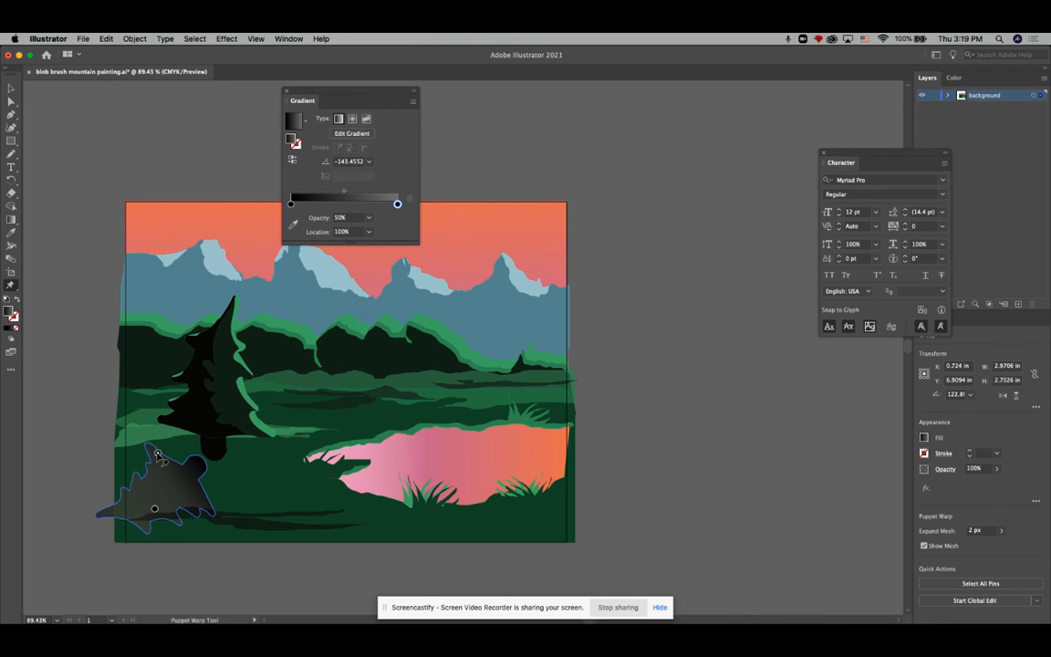
{"action": "left_click", "coordinate": [209, 508]}
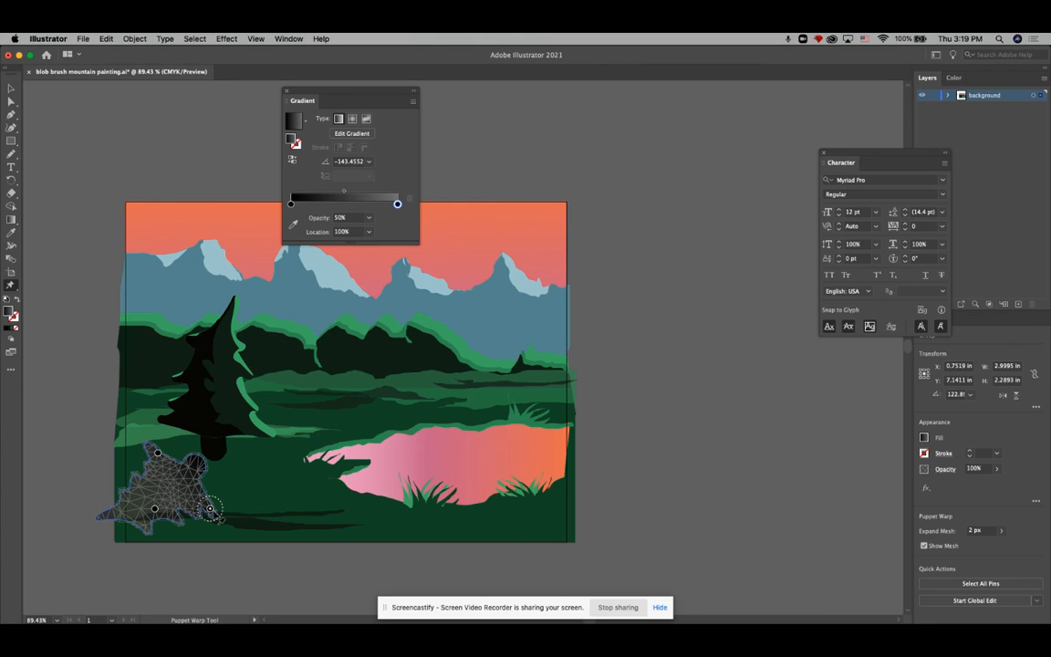
{"action": "left_click_drag", "start_coordinate": [209, 508], "coordinate": [228, 497]}
{"action": "left_click", "coordinate": [194, 458]}
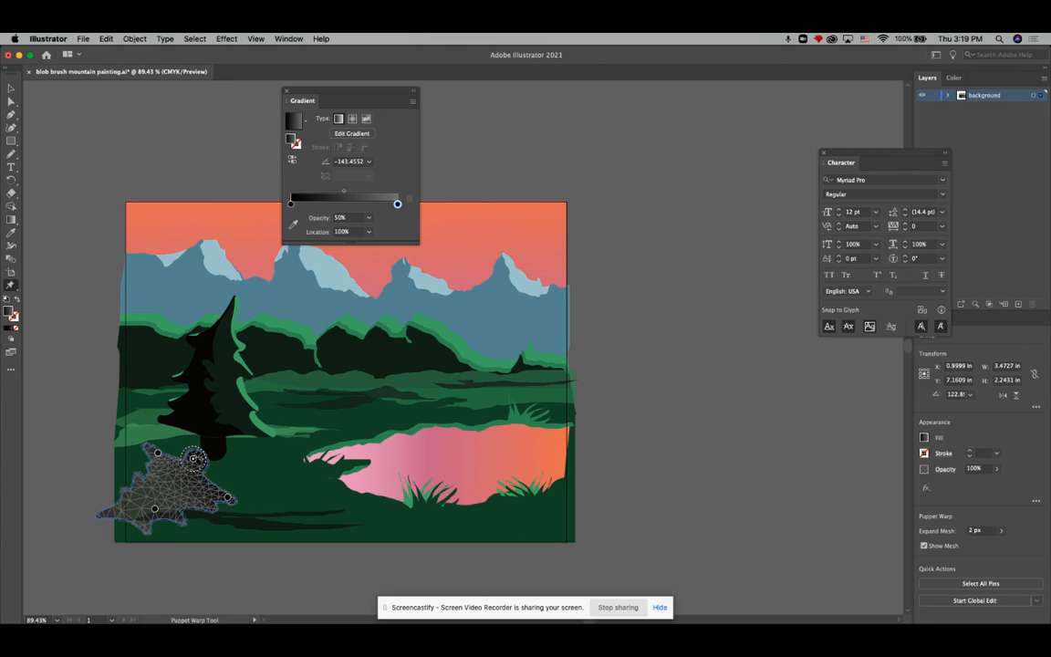
{"action": "left_click_drag", "start_coordinate": [193, 458], "coordinate": [206, 458]}
Bend the shadow's tip and middle downward and stretch its upper-left branch outward with Puppet Warp pins, and deselect it
{"action": "left_click", "coordinate": [101, 508]}
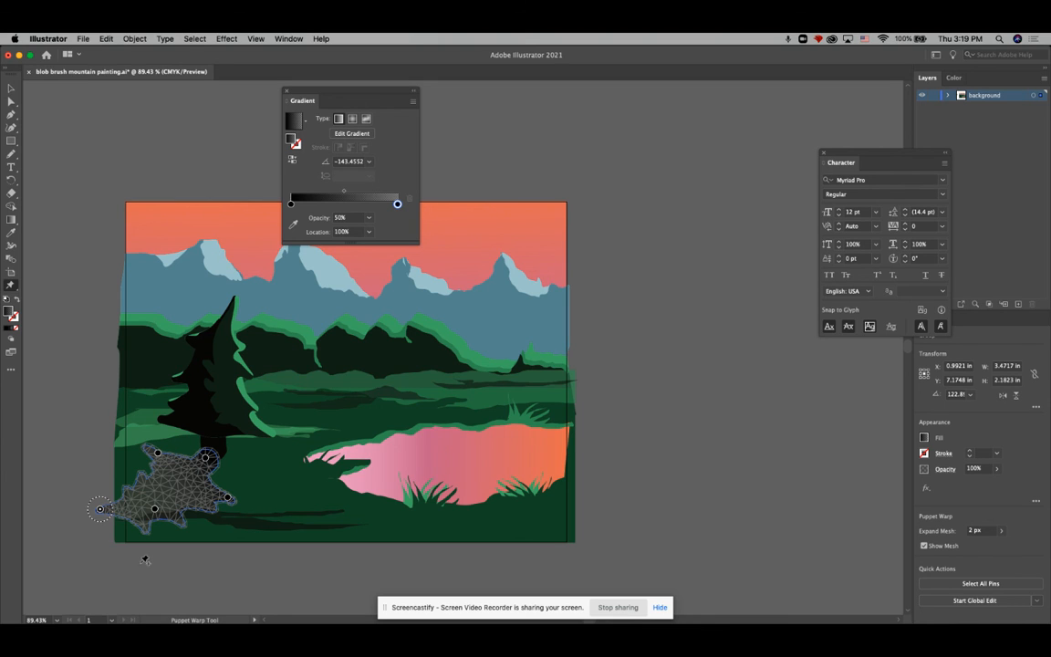
{"action": "left_click_drag", "start_coordinate": [100, 508], "coordinate": [154, 519]}
{"action": "left_click", "coordinate": [134, 493]}
{"action": "left_click_drag", "start_coordinate": [134, 493], "coordinate": [127, 487]}
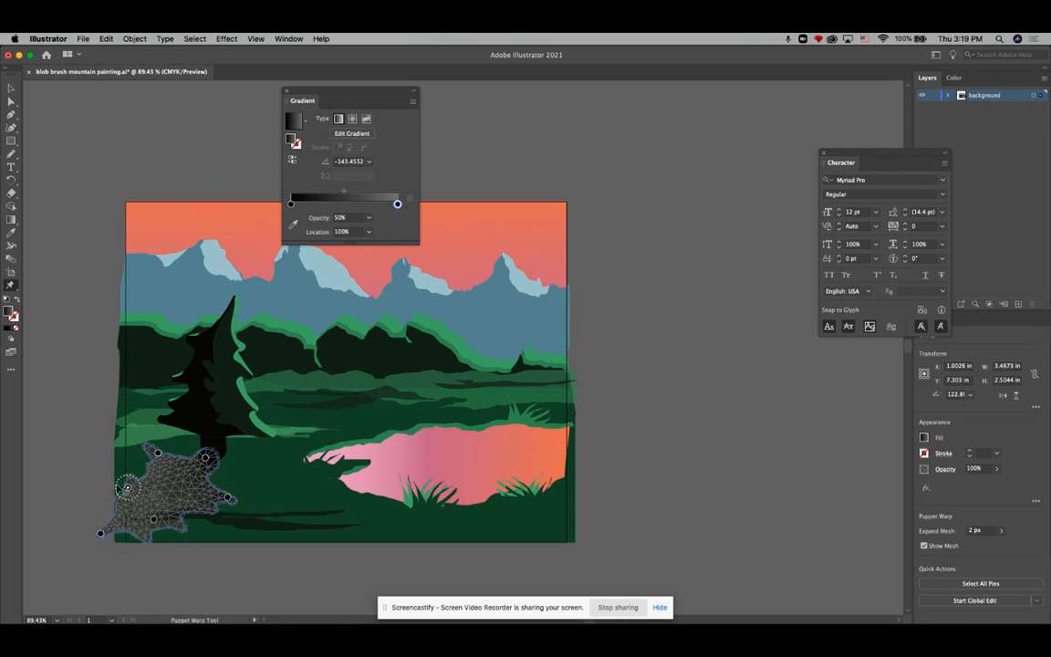
{"action": "key", "text": "v"}
{"action": "left_click", "coordinate": [55, 208]}
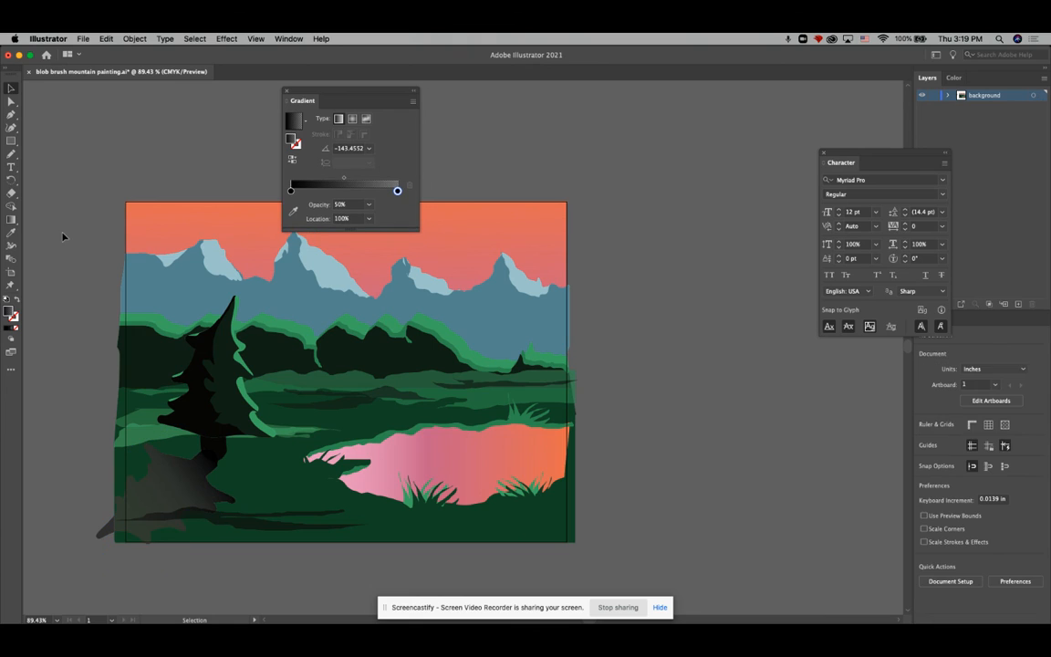
Move the opaque start stop of the shadow's gradient to a location of about 48.45%
{"action": "left_click", "coordinate": [178, 473]}
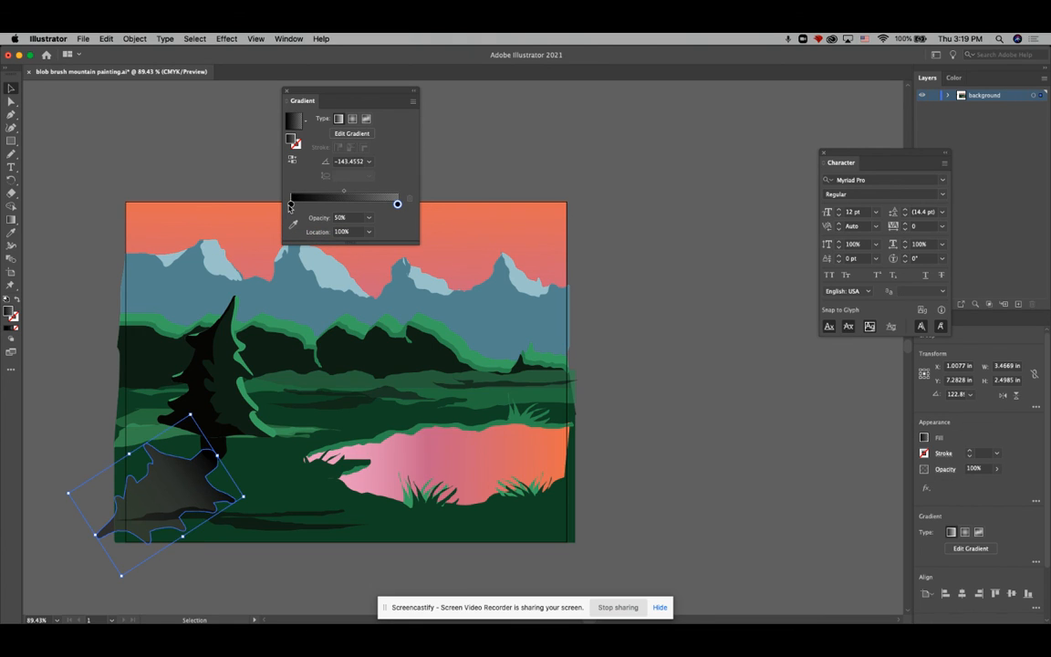
{"action": "double_click", "coordinate": [291, 205]}
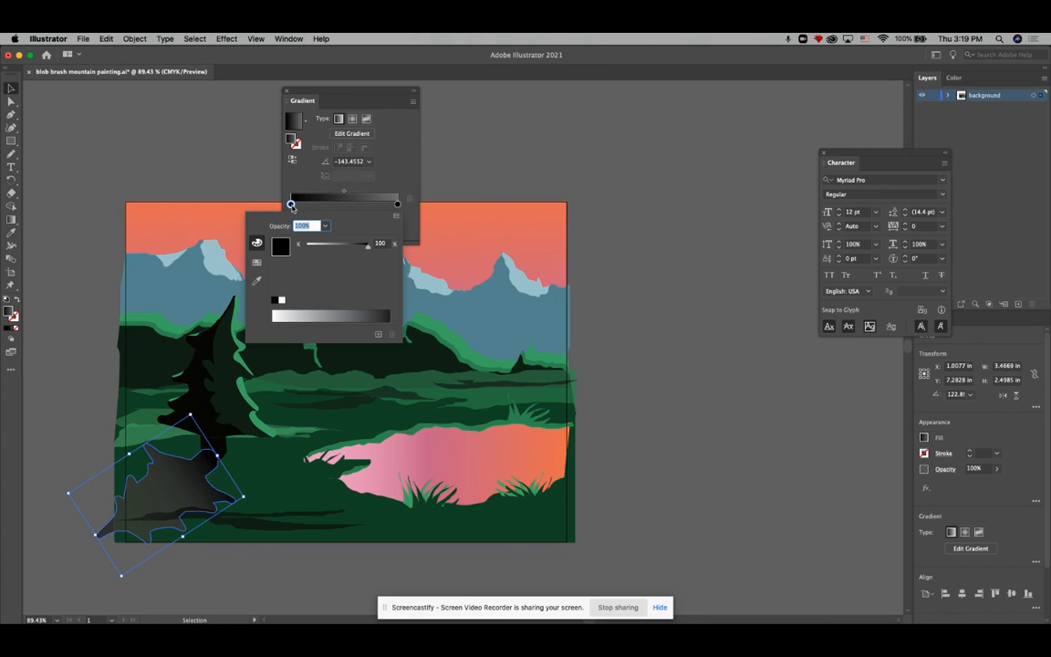
{"action": "left_click", "coordinate": [394, 176]}
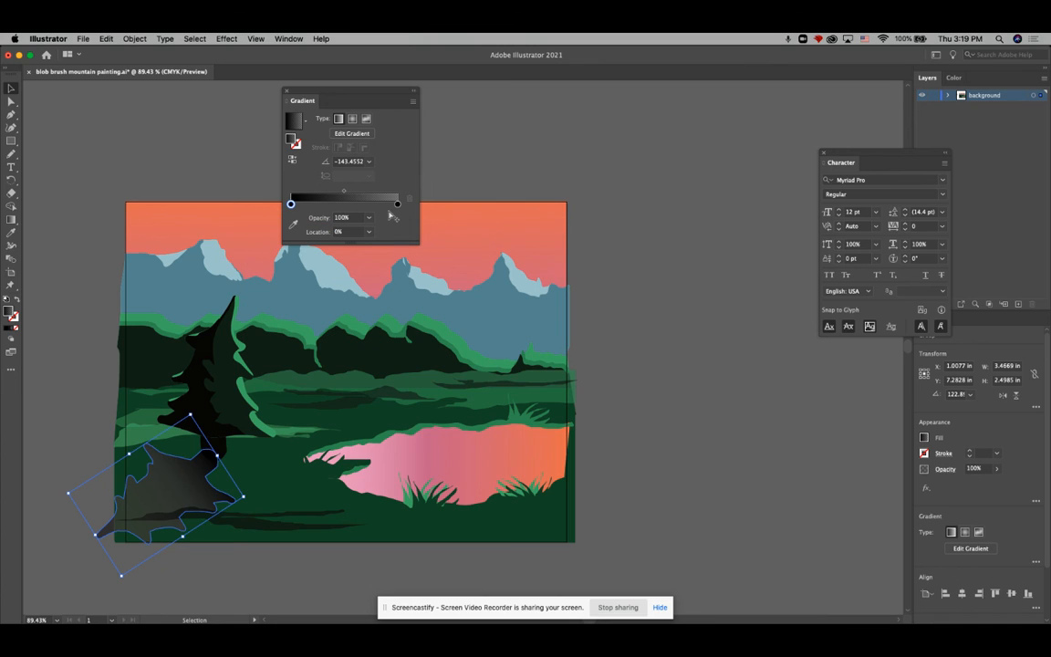
{"action": "left_click", "coordinate": [343, 198]}
{"action": "left_click_drag", "start_coordinate": [343, 198], "coordinate": [342, 199]}
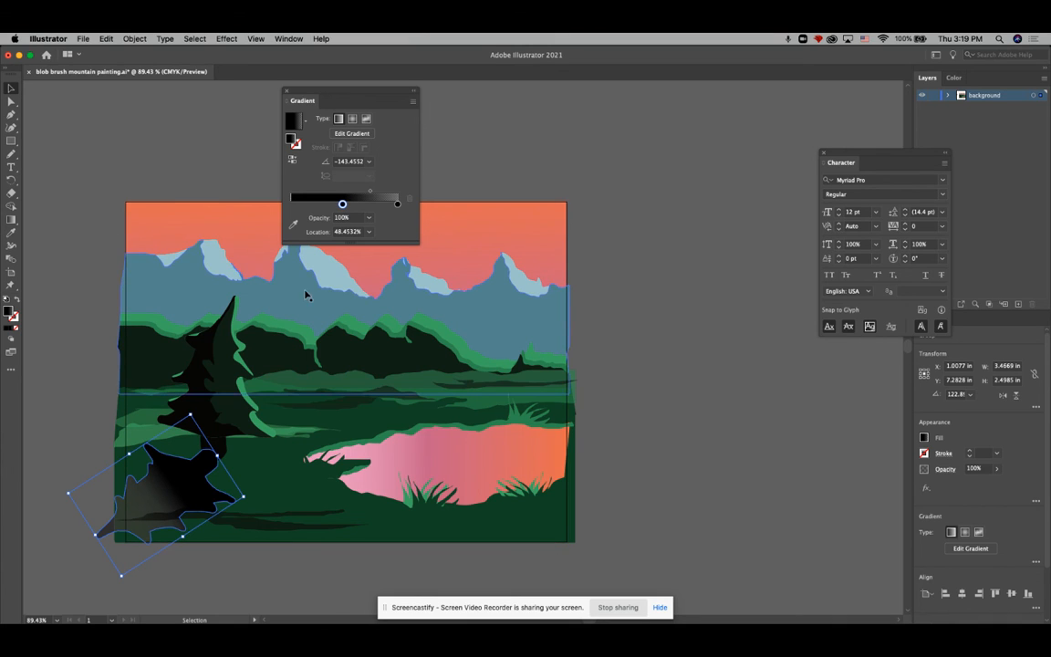
Try filling the shadow with the dark green sampled from the tree using the Eyedropper, undo it, and deselect the shadow
{"action": "key", "text": "i"}
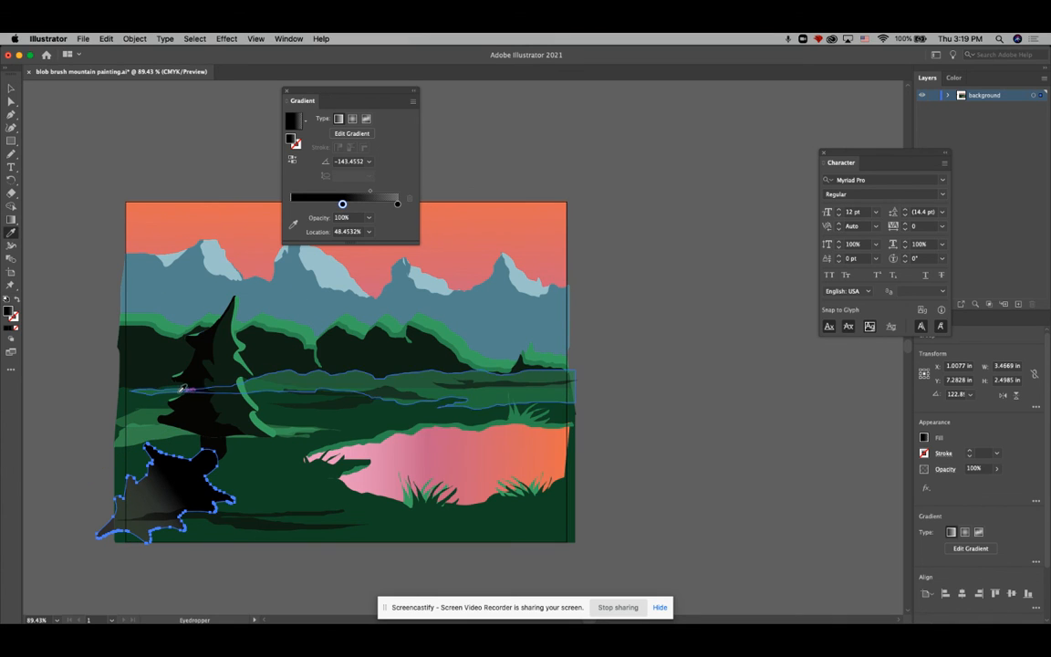
{"action": "left_click", "coordinate": [229, 362]}
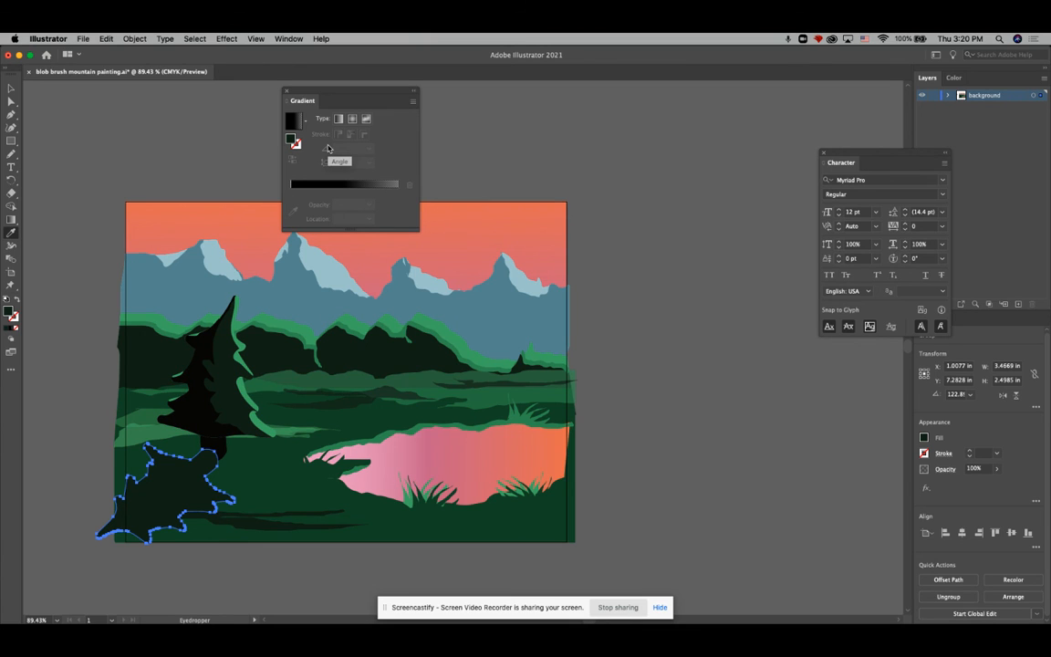
{"action": "left_click", "coordinate": [331, 139]}
{"action": "left_click", "coordinate": [11, 89]}
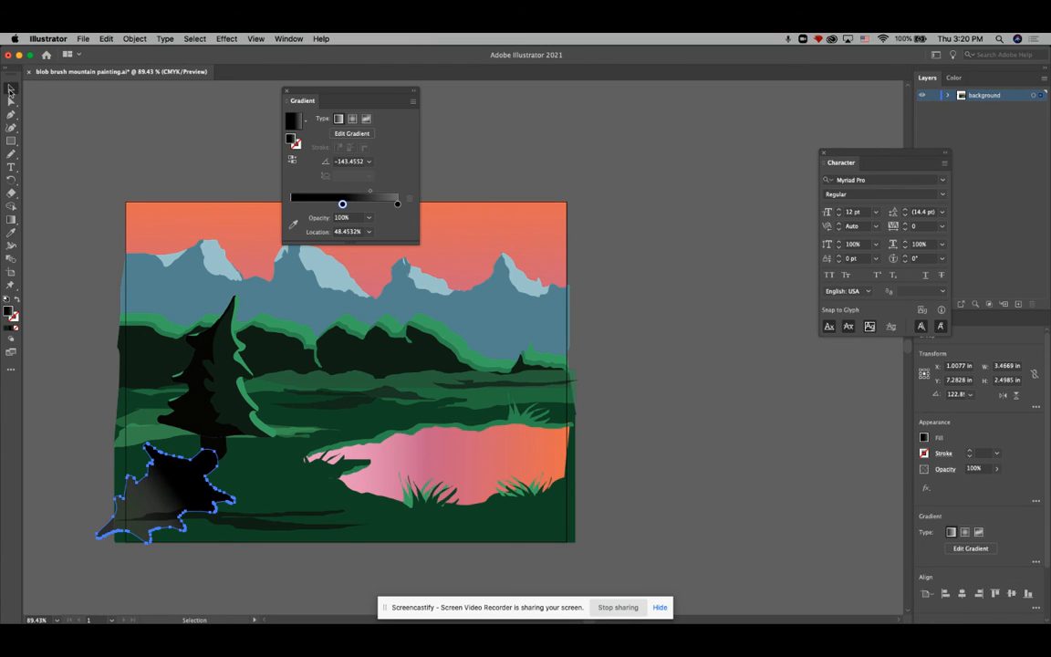
{"action": "left_click", "coordinate": [46, 134]}
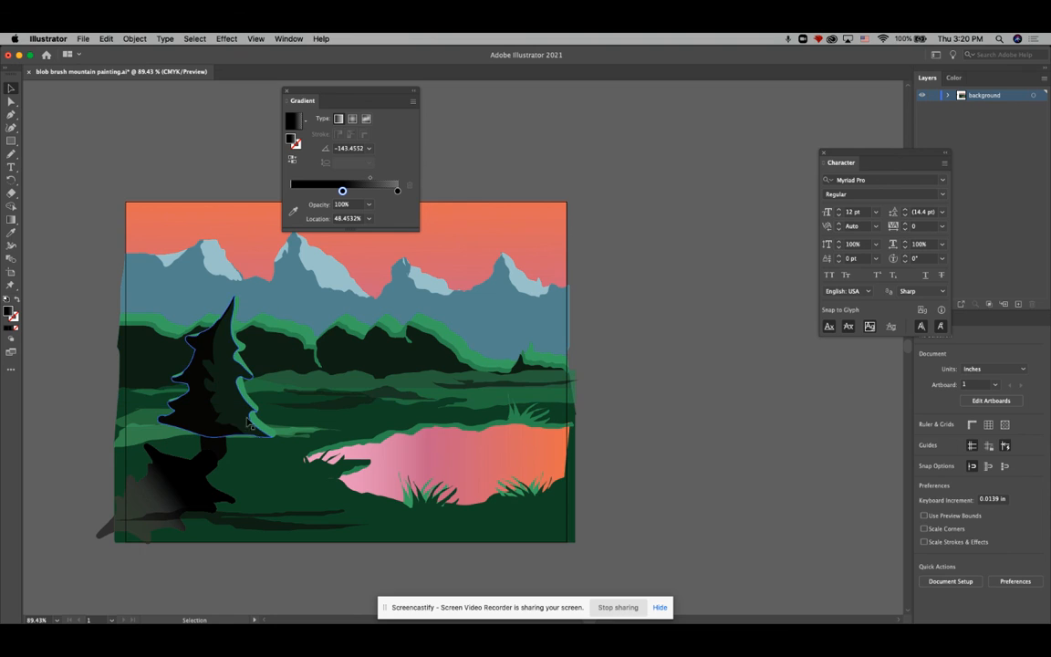
Set the shadow's overall opacity to 74% and deselect it
{"action": "left_click", "coordinate": [219, 474]}
{"action": "left_click", "coordinate": [999, 468]}
{"action": "left_click_drag", "start_coordinate": [994, 485], "coordinate": [983, 485]}
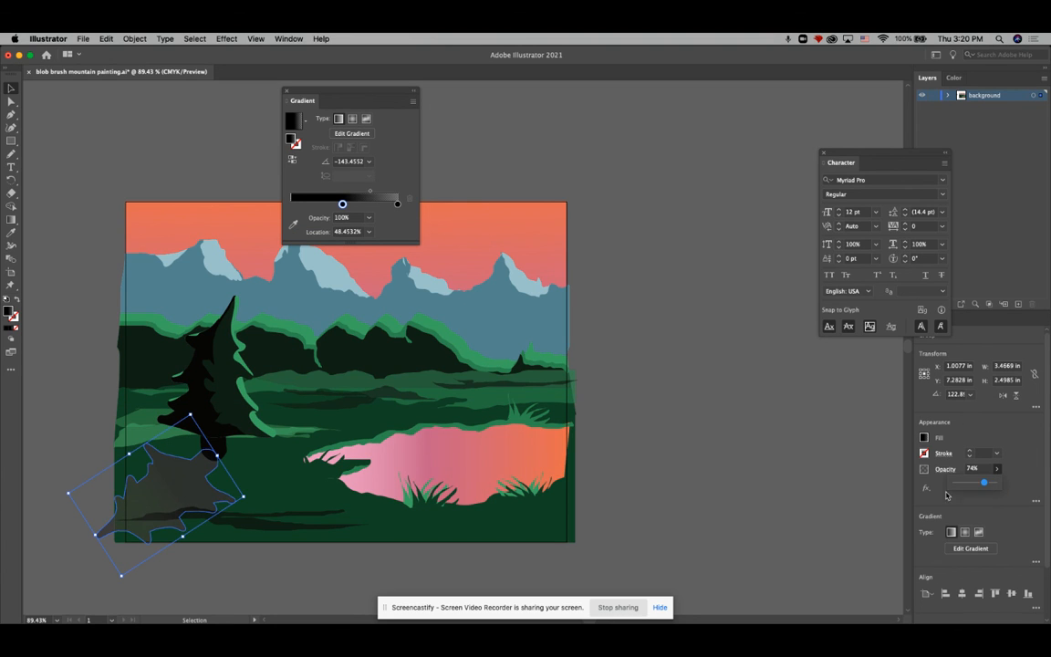
{"action": "left_click", "coordinate": [829, 502]}
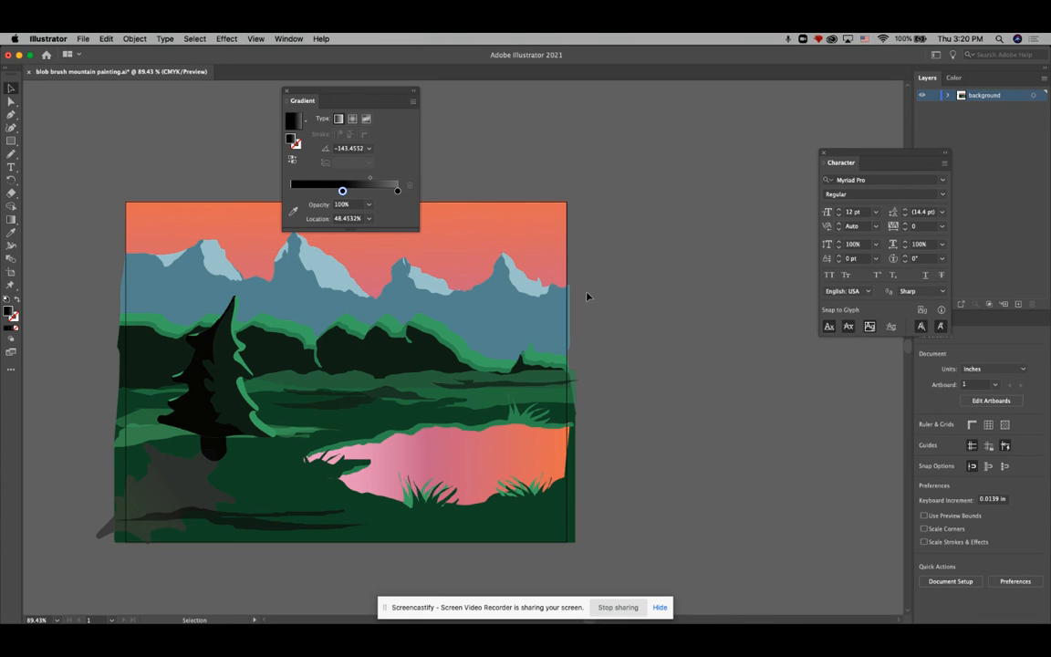
Move the shadow up against the trunk with the Direct Selection tool and set its gradient's start stop location to 0%
{"action": "left_click", "coordinate": [11, 101]}
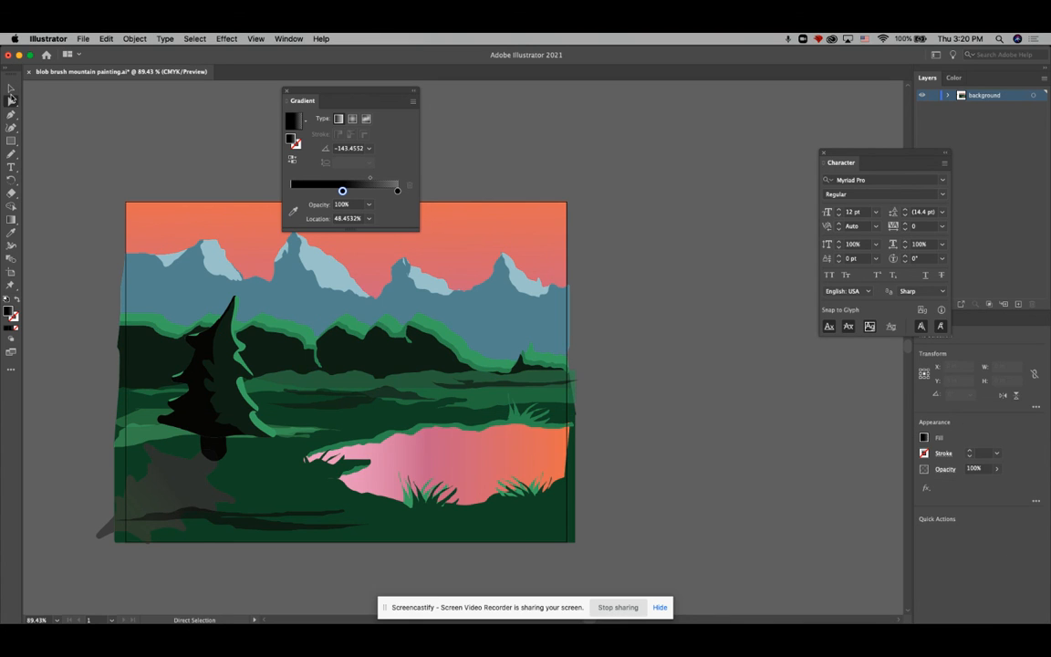
{"action": "left_click", "coordinate": [193, 498]}
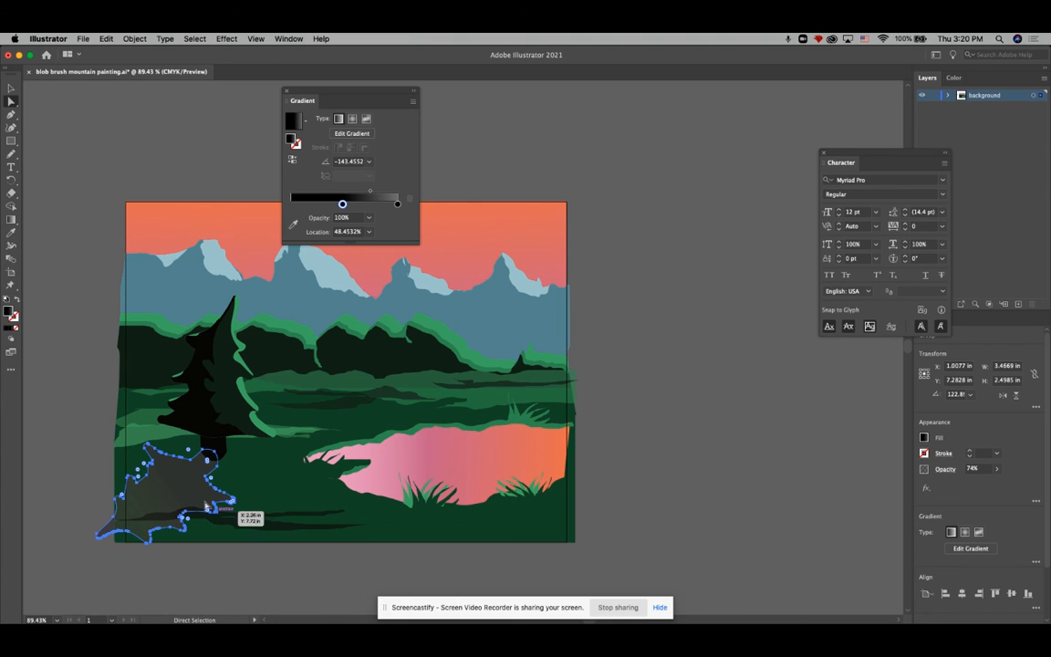
{"action": "left_click_drag", "start_coordinate": [187, 502], "coordinate": [187, 470]}
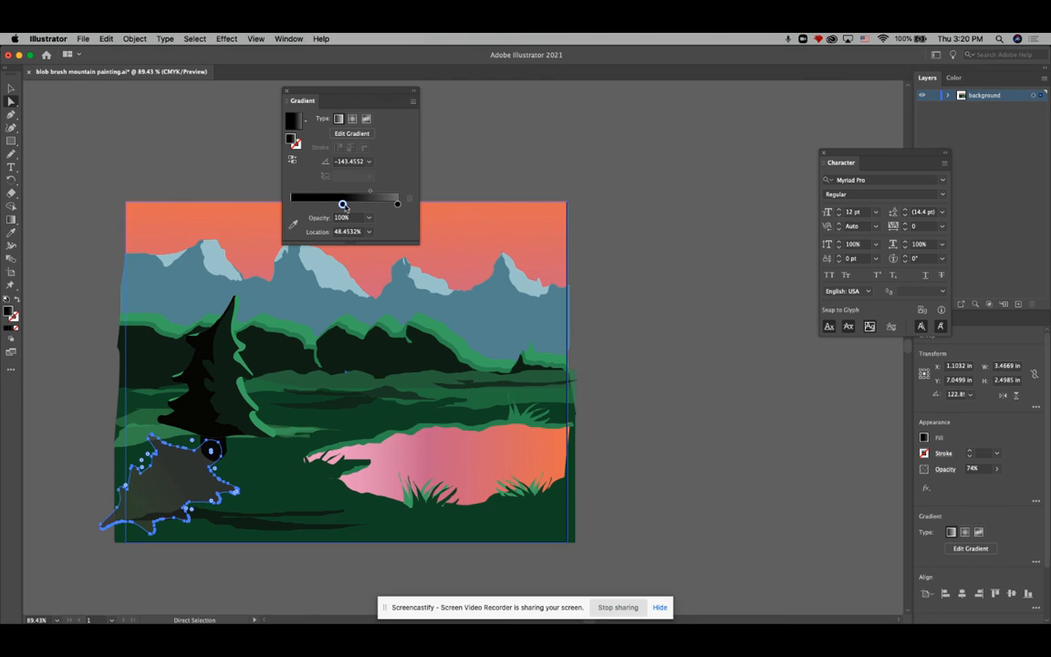
{"action": "left_click_drag", "start_coordinate": [343, 205], "coordinate": [246, 202]}
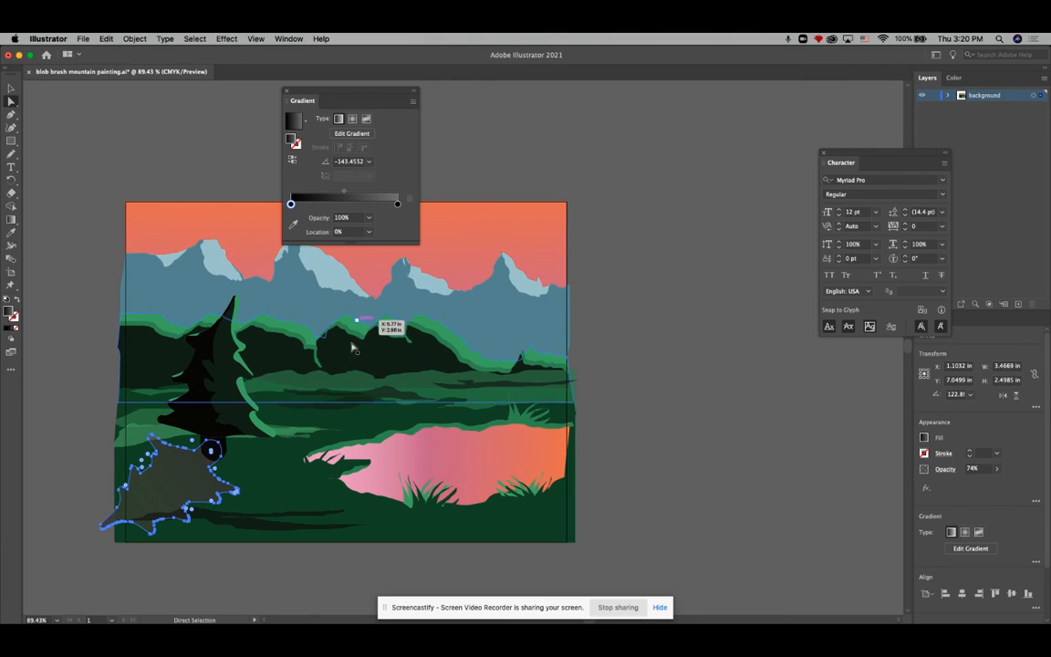